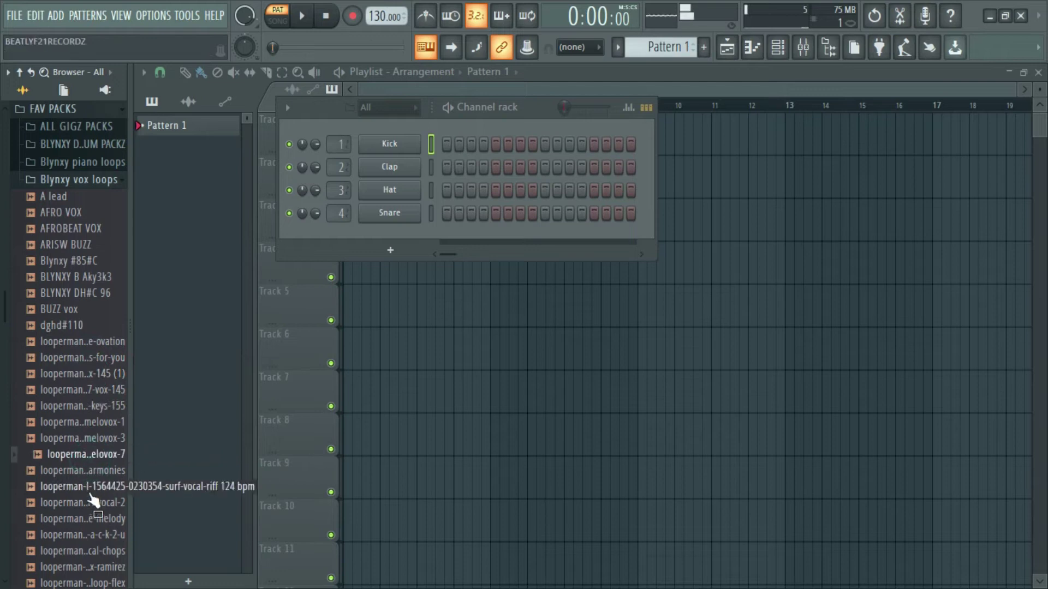
# Audition several looperman vocal samples in the Blynxy vox loops folder, finishing with the b-a-c-k-2-u loop
pyautogui.click(88, 491)
pyautogui.click(87, 503)
pyautogui.click(96, 518)
pyautogui.click(95, 536)
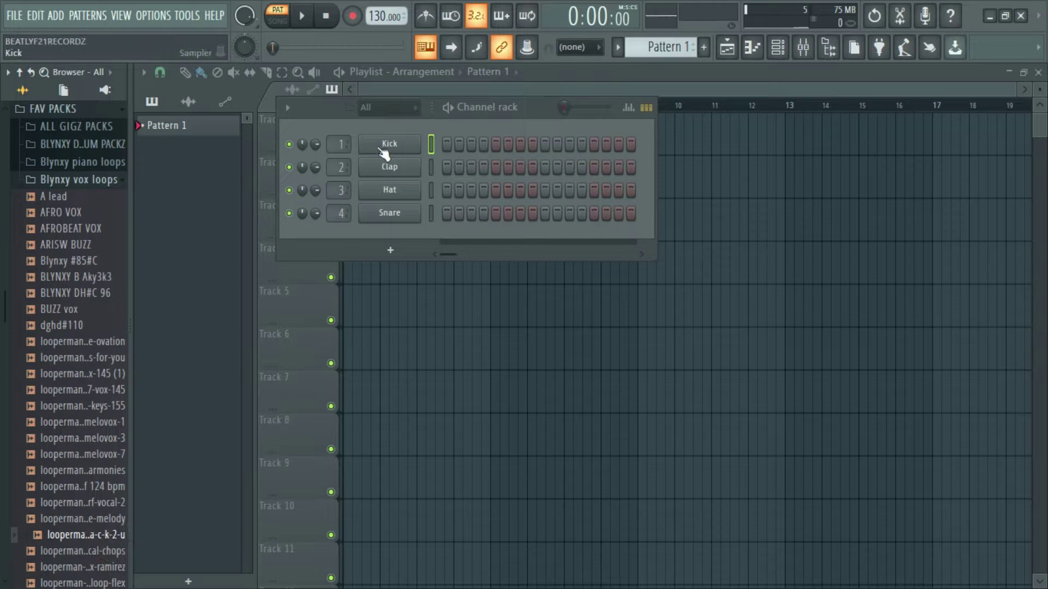
# Place the looperman b-a-c-k-2-u vocal loop at bar 1 of Track 1 and set the project tempo to 98 BPM
pyautogui.click(444, 90)
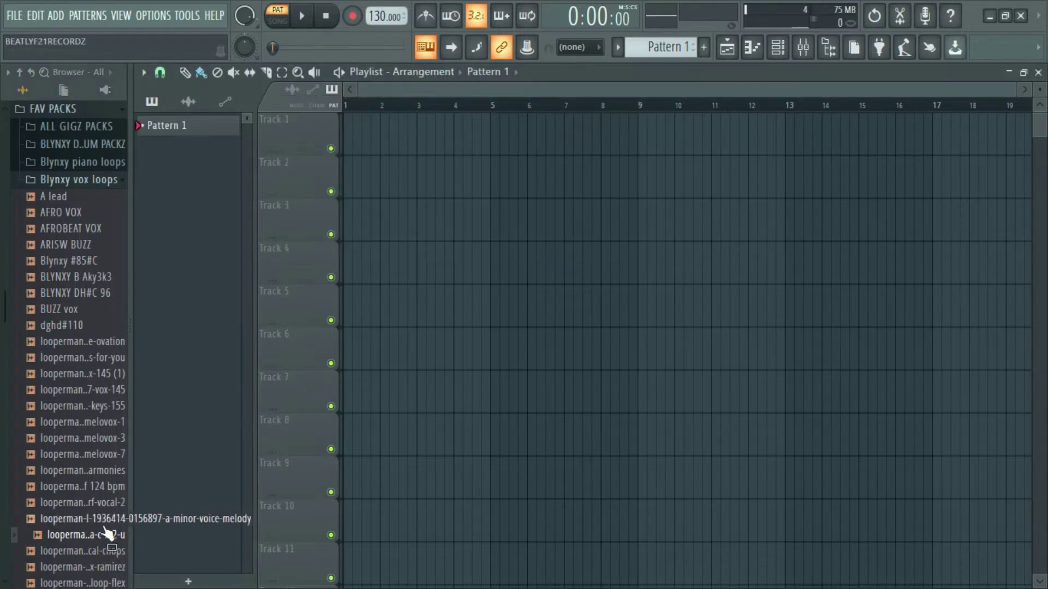
pyautogui.moveTo(90, 541); pyautogui.dragTo(346, 132)
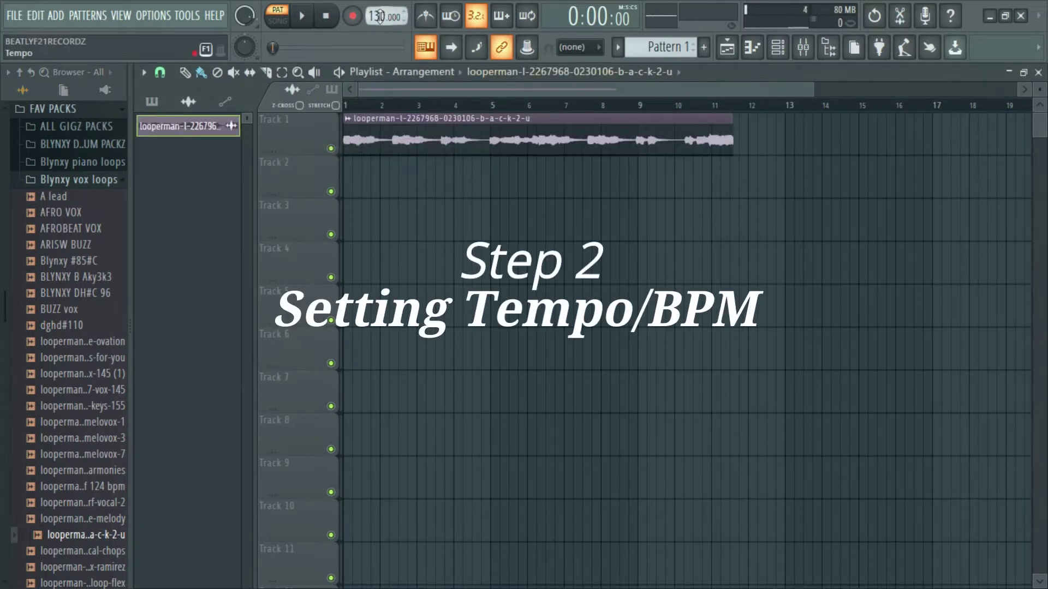
pyautogui.moveTo(382, 16)
pyautogui.mouseDown()
pyautogui.moveTo(382, 88)
pyautogui.moveTo(380, 17)
pyautogui.mouseUp()
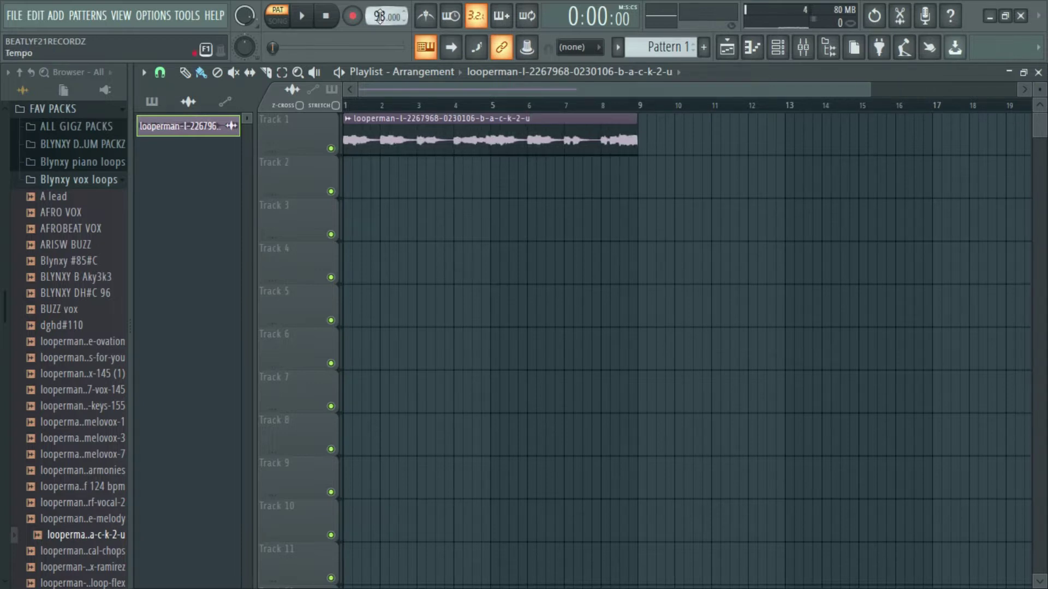
# Route the b-a-c-k-2-u vocal loop's channel to mixer insert 27
pyautogui.doubleClick(456, 140)
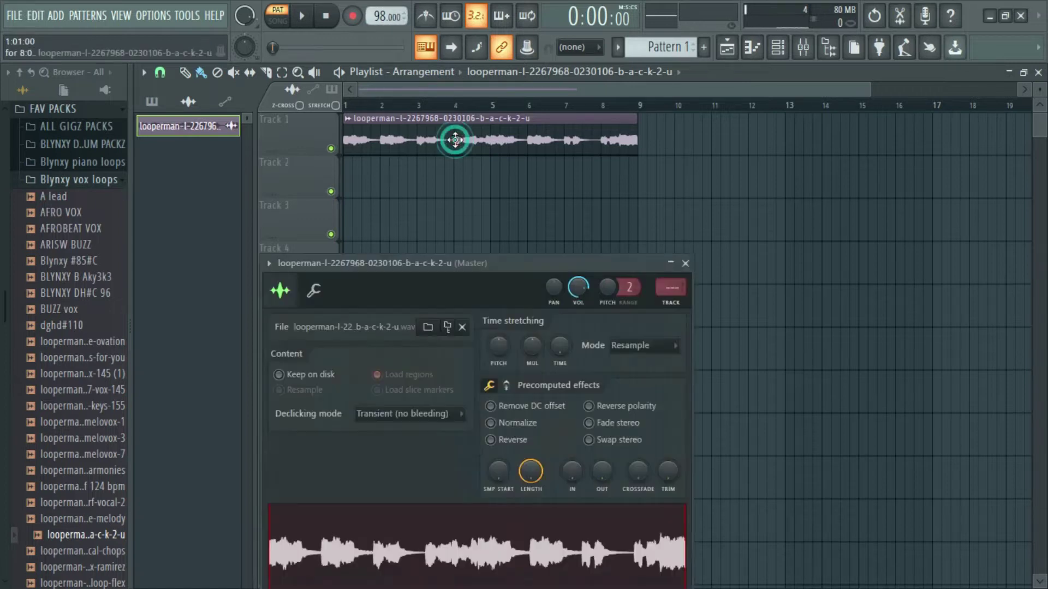
pyautogui.press('F9')
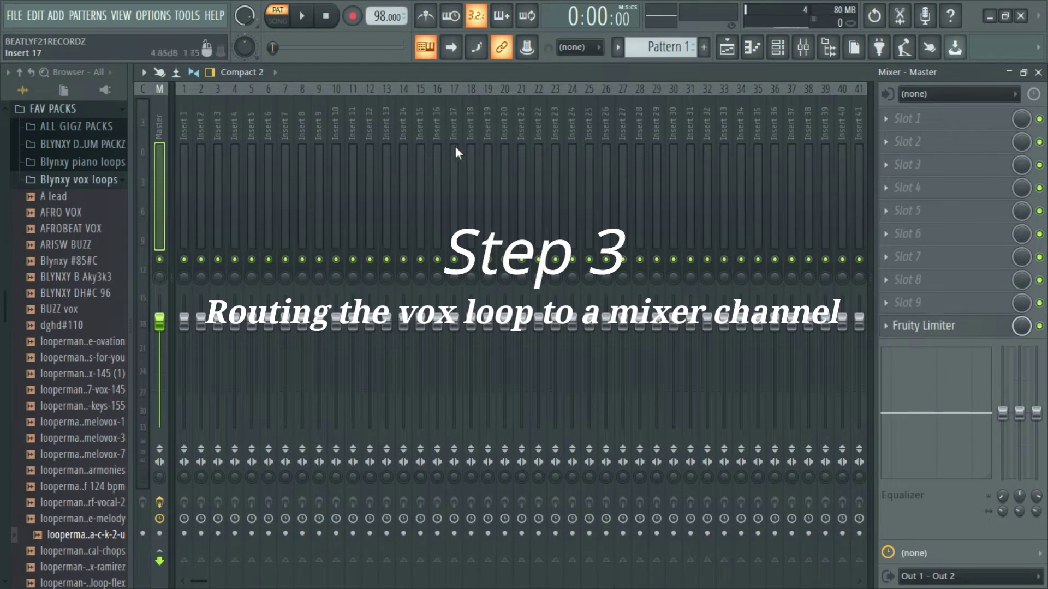
pyautogui.rightClick(622, 140)
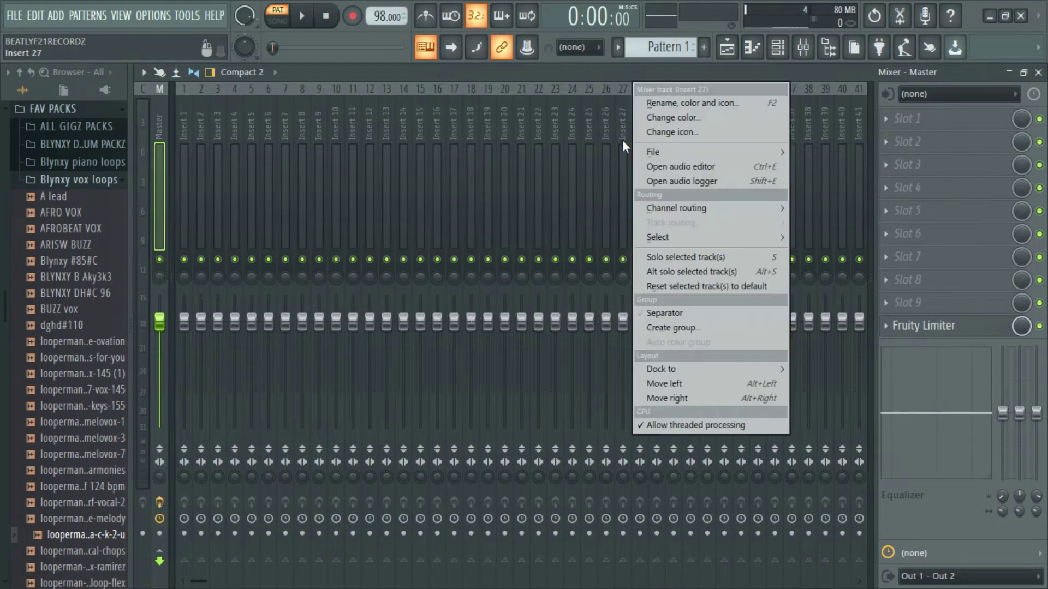
pyautogui.moveTo(741, 212)
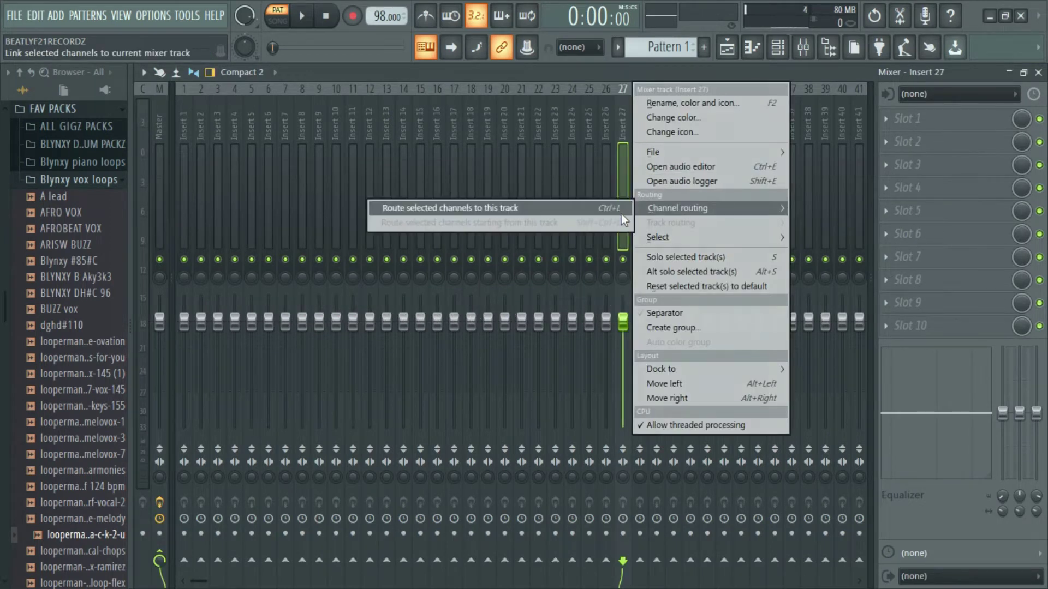
pyautogui.click(601, 208)
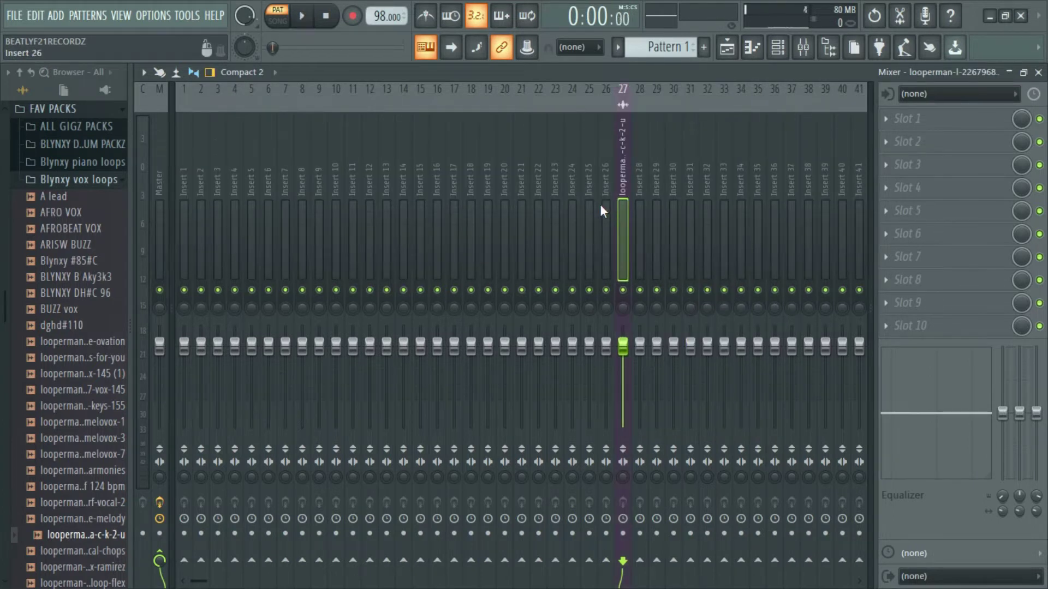
# Switch playback to Song mode and listen to the vocal loop through its mixer insert
pyautogui.click(277, 20)
pyautogui.click(301, 17)
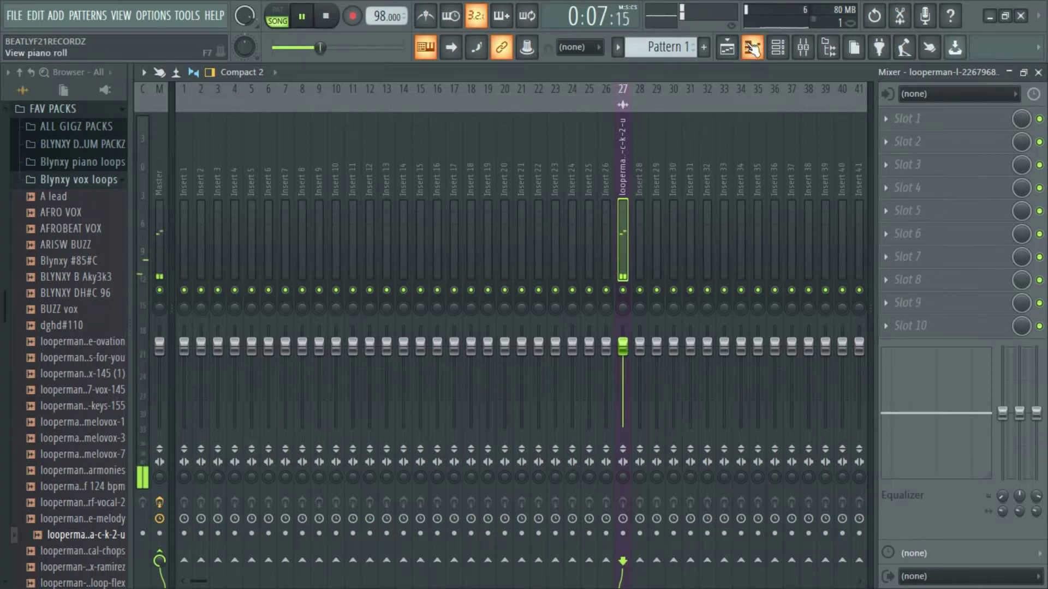
pyautogui.click(752, 48)
pyautogui.press('space')
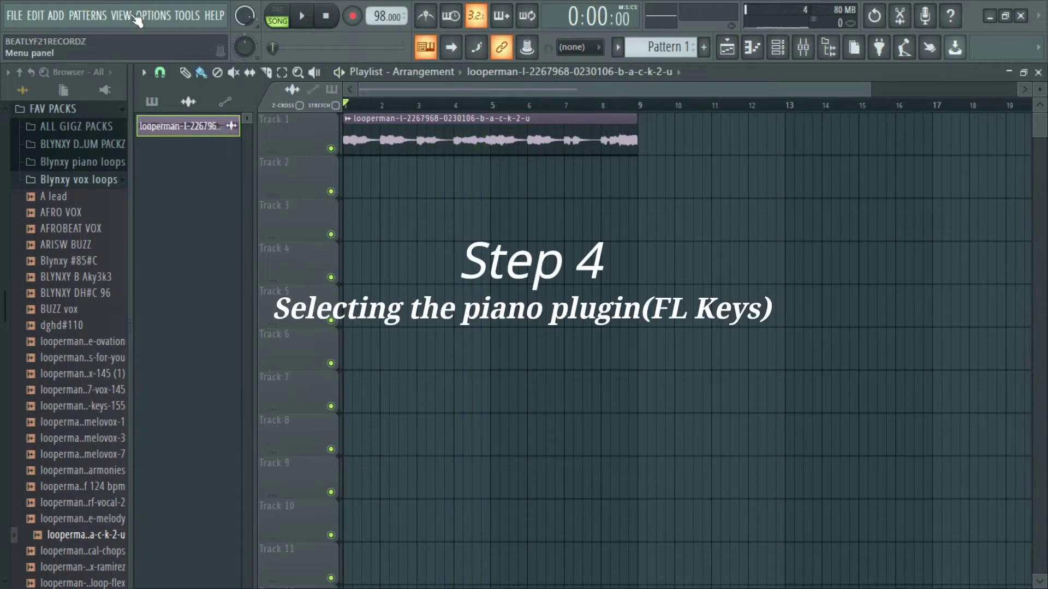
# Add an FL Keys instrument channel and check it in the channel rack
pyautogui.click(57, 16)
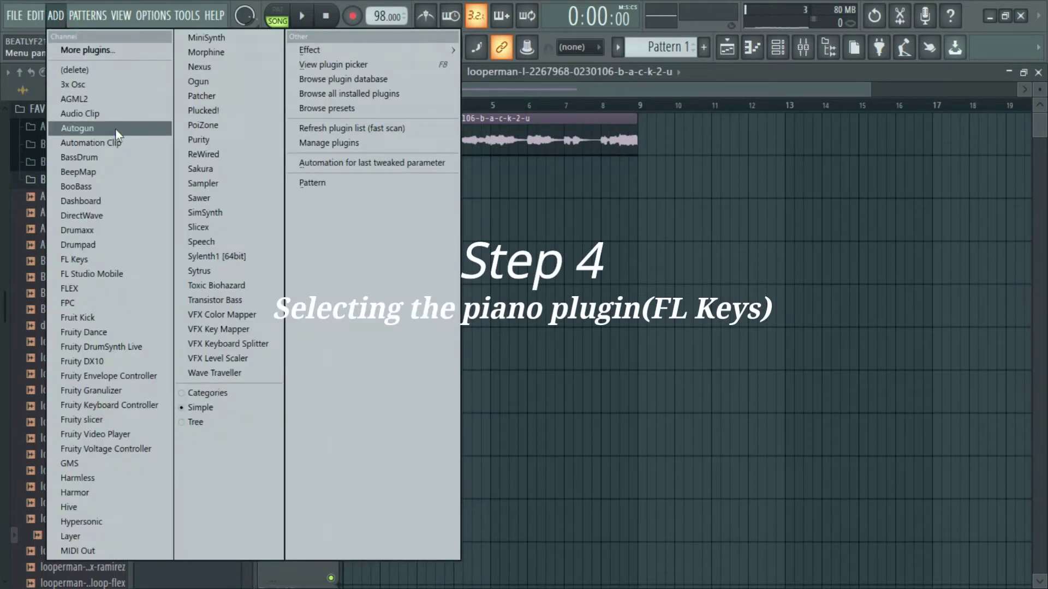
pyautogui.click(113, 260)
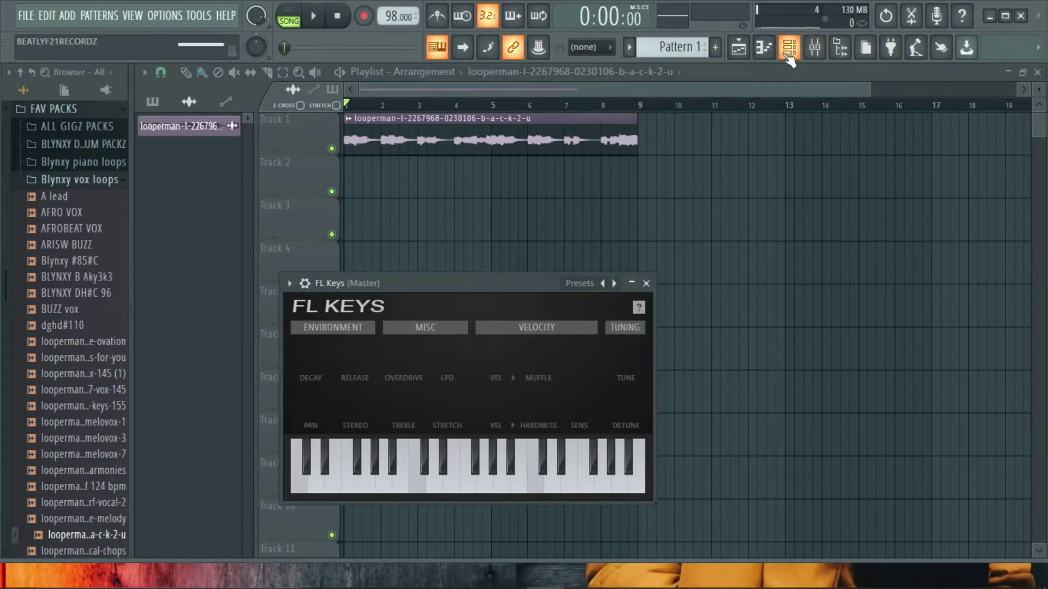
pyautogui.click(1006, 18)
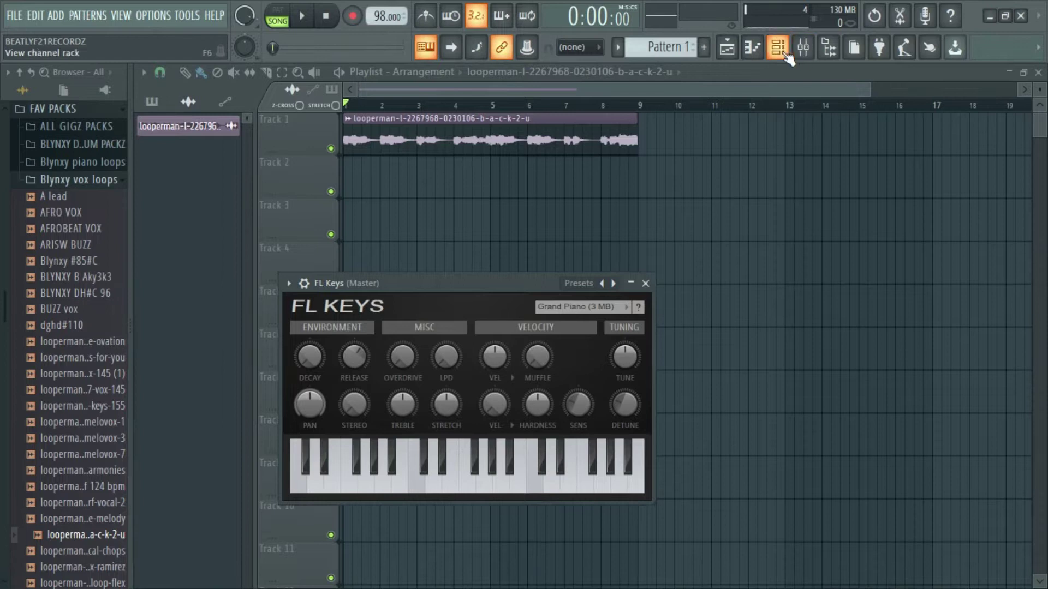
pyautogui.click(786, 53)
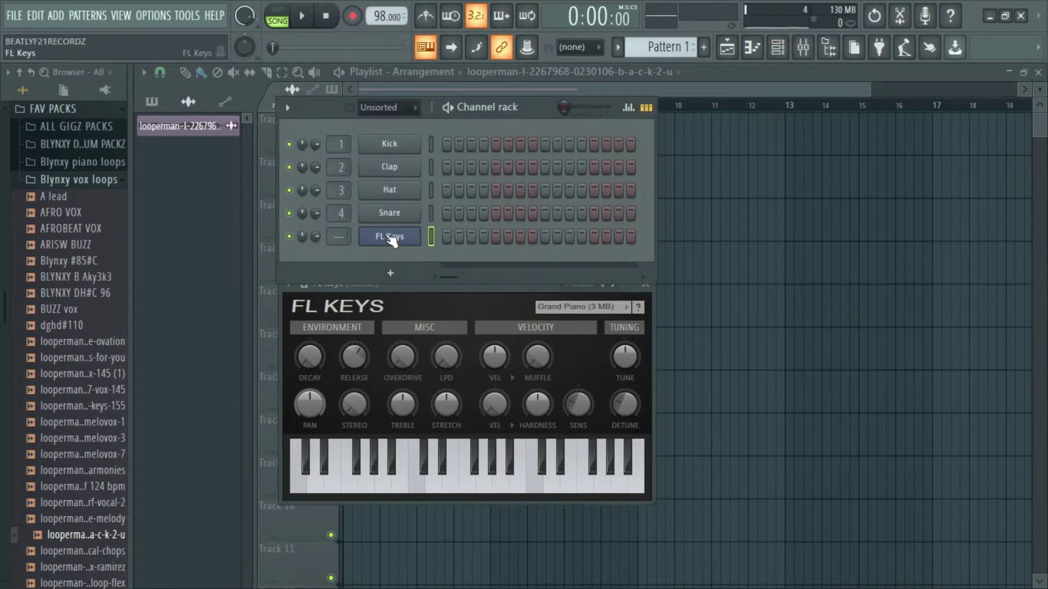
pyautogui.click(534, 87)
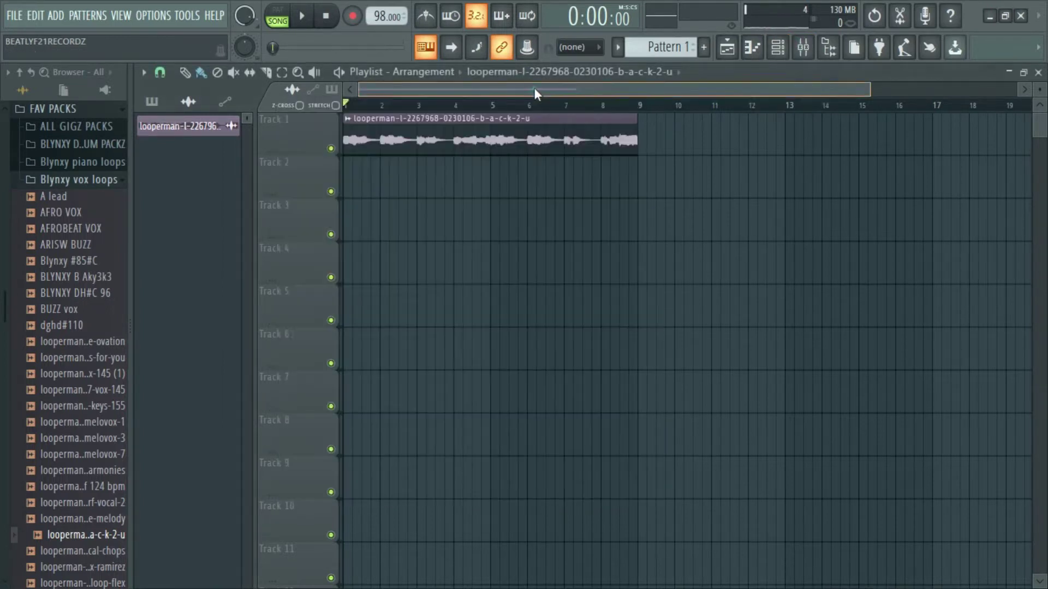
# Place a Pattern 1 clip at bar 1 of Track 2 and extend it to eight bars, matching the vocal loop
pyautogui.click(675, 73)
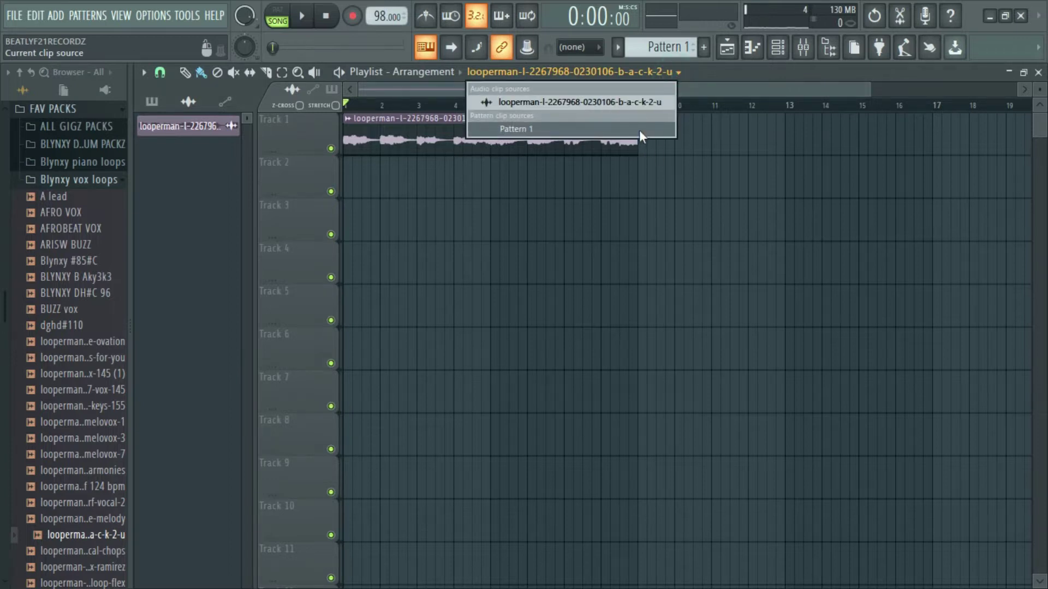
pyautogui.click(640, 130)
pyautogui.click(347, 186)
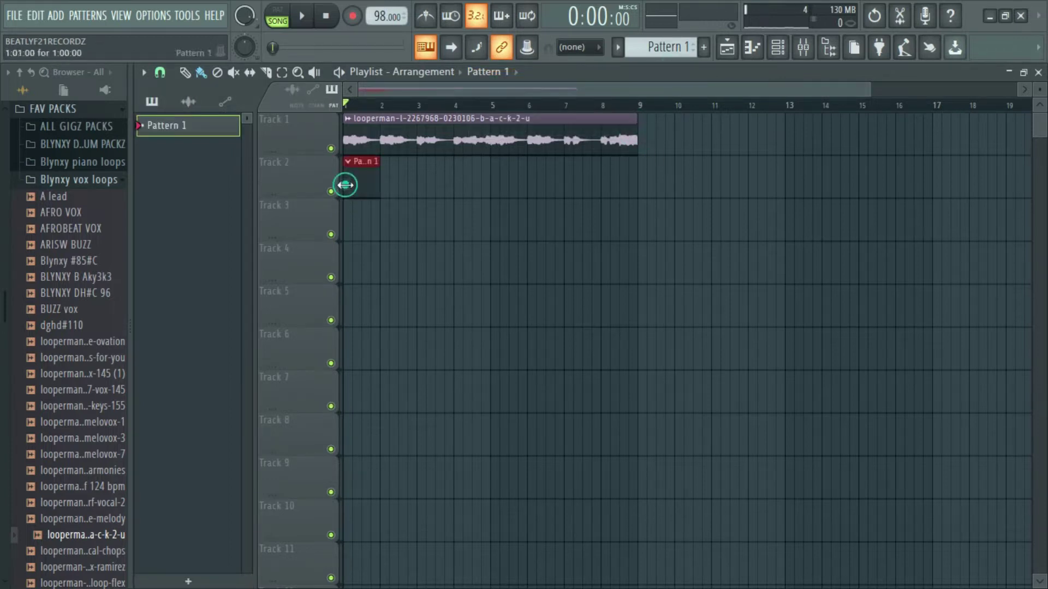
pyautogui.moveTo(379, 186); pyautogui.dragTo(617, 177)
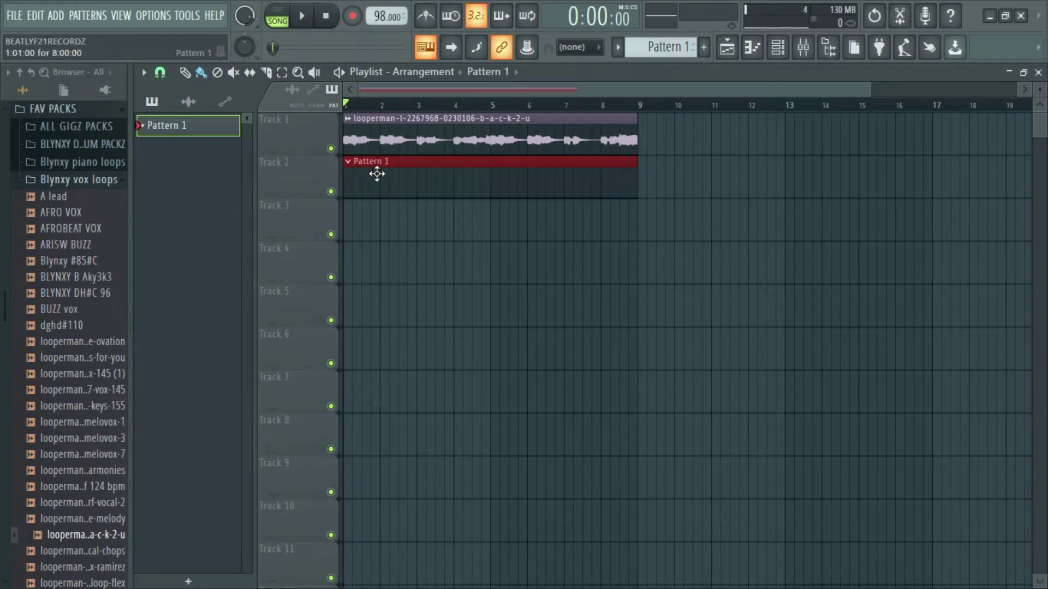
# Open Pattern 1 from its playlist clip and show the FL Keys channel in the piano roll
pyautogui.doubleClick(376, 174)
pyautogui.rightClick(395, 235)
pyautogui.click(446, 237)
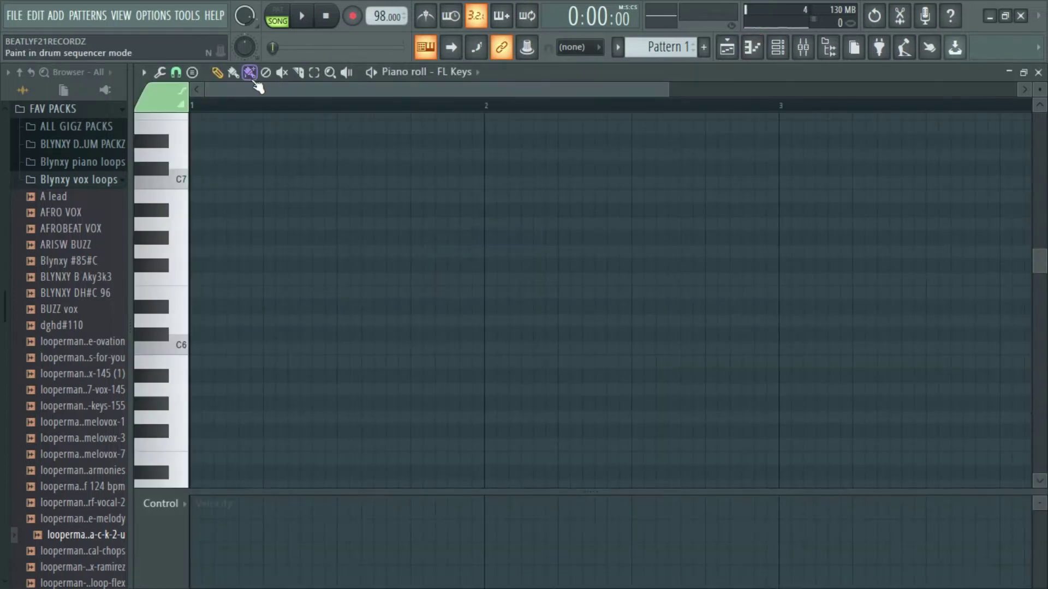
# Lower the vocal loop's fader on mixer insert 27 to about 51% (-12.3 dB) and play the result
pyautogui.press('space')
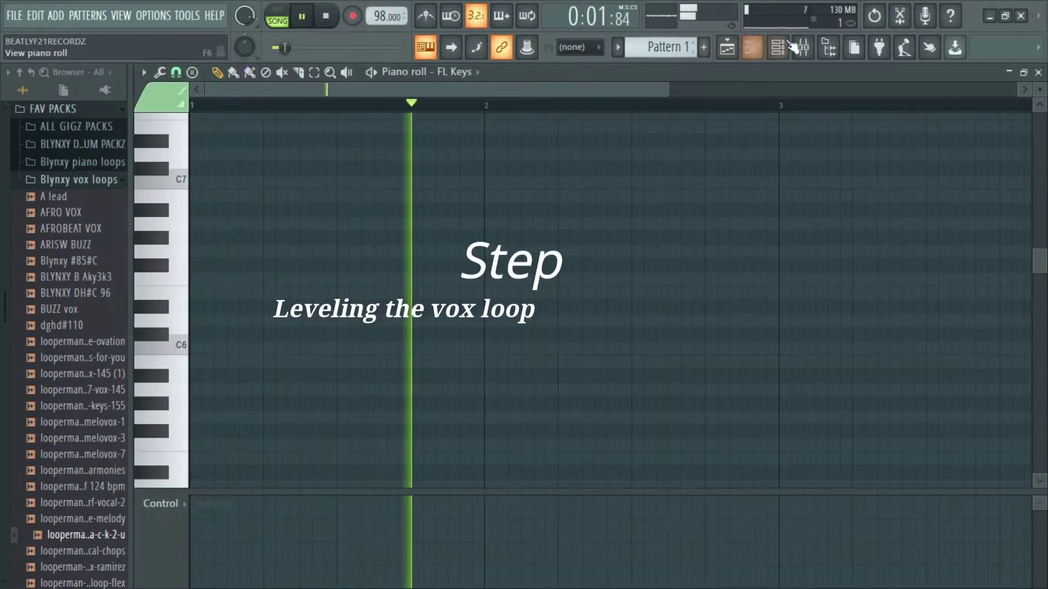
pyautogui.press('space')
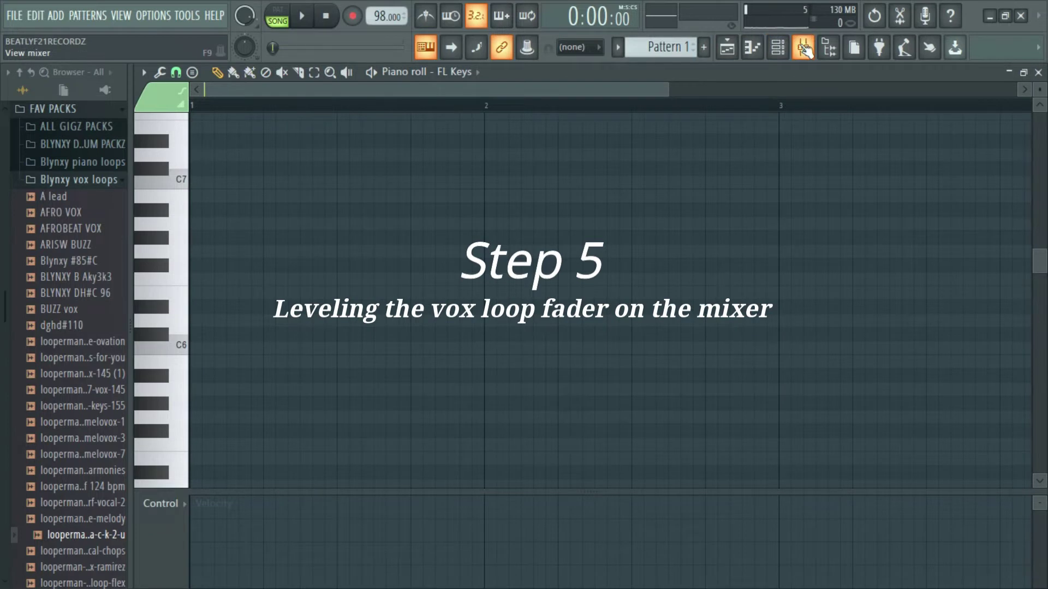
pyautogui.click(804, 48)
pyautogui.moveTo(631, 350); pyautogui.dragTo(632, 376)
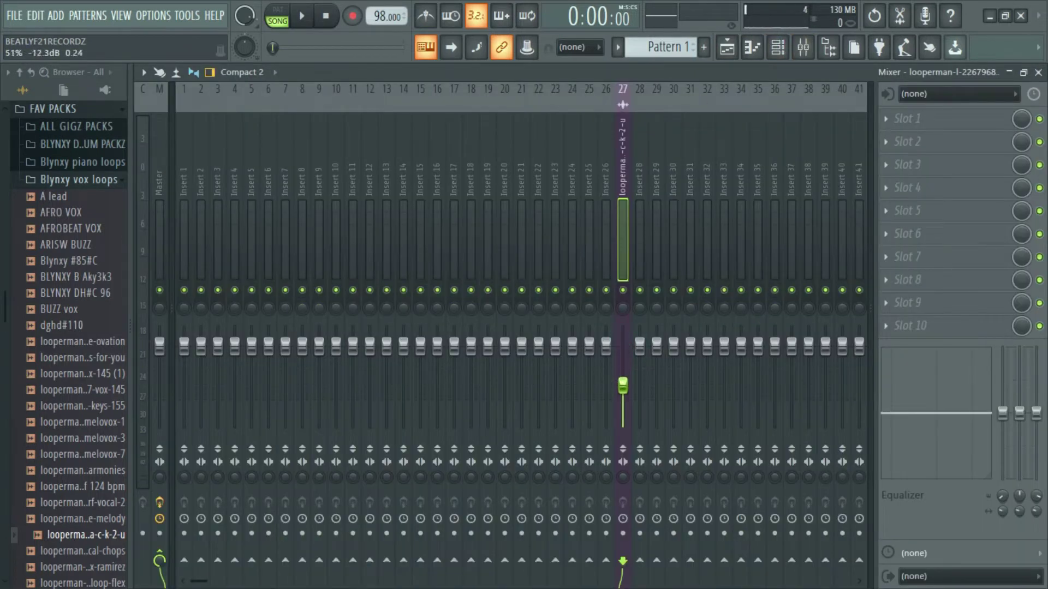
pyautogui.press('space')
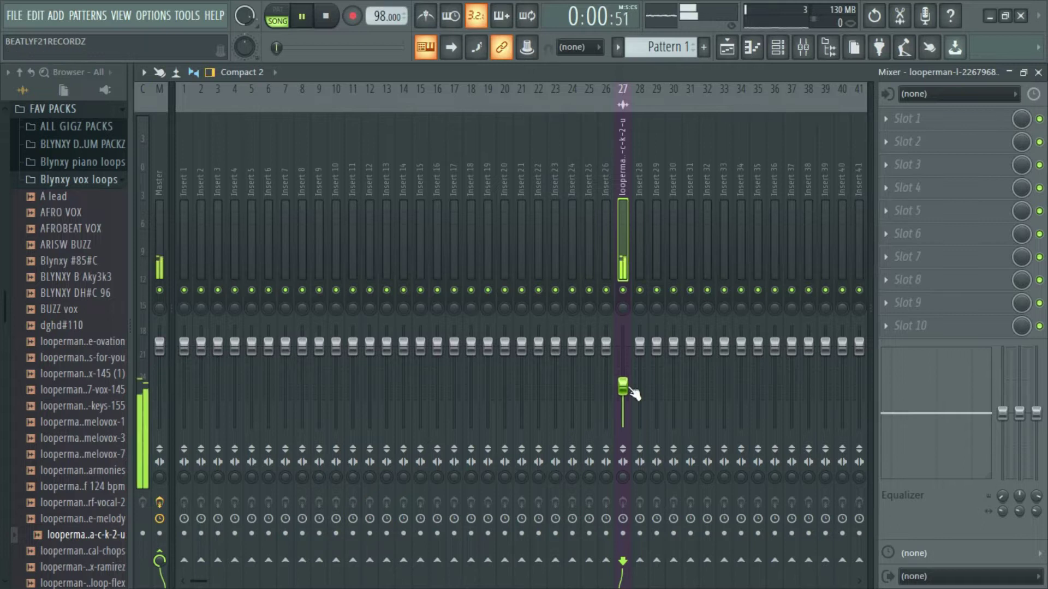
# Return to the playlist, stop playback and reopen the FL Keys channel's piano roll
pyautogui.click(780, 48)
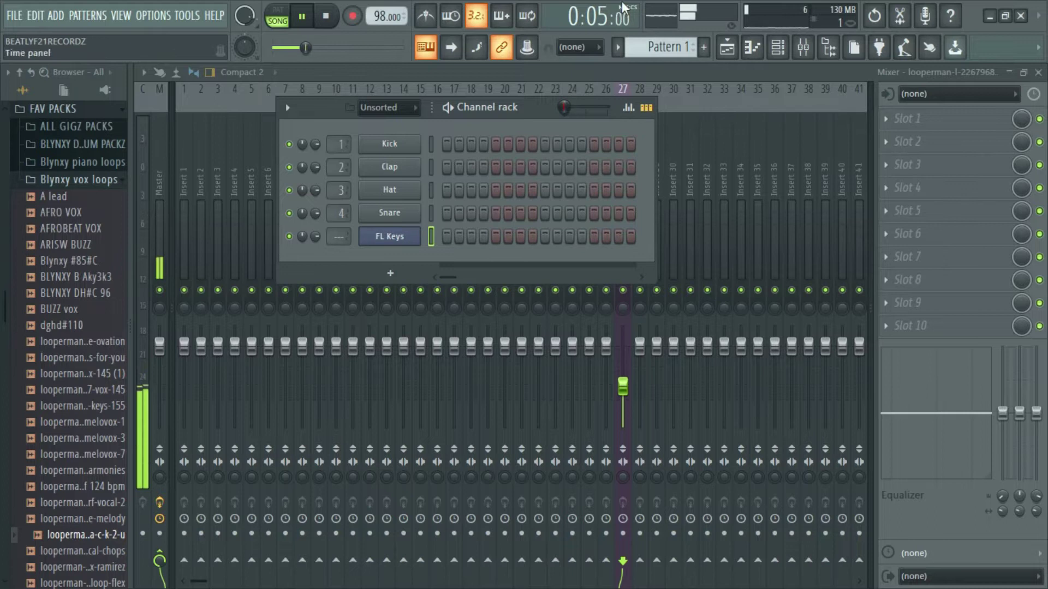
pyautogui.click(726, 49)
pyautogui.doubleClick(358, 170)
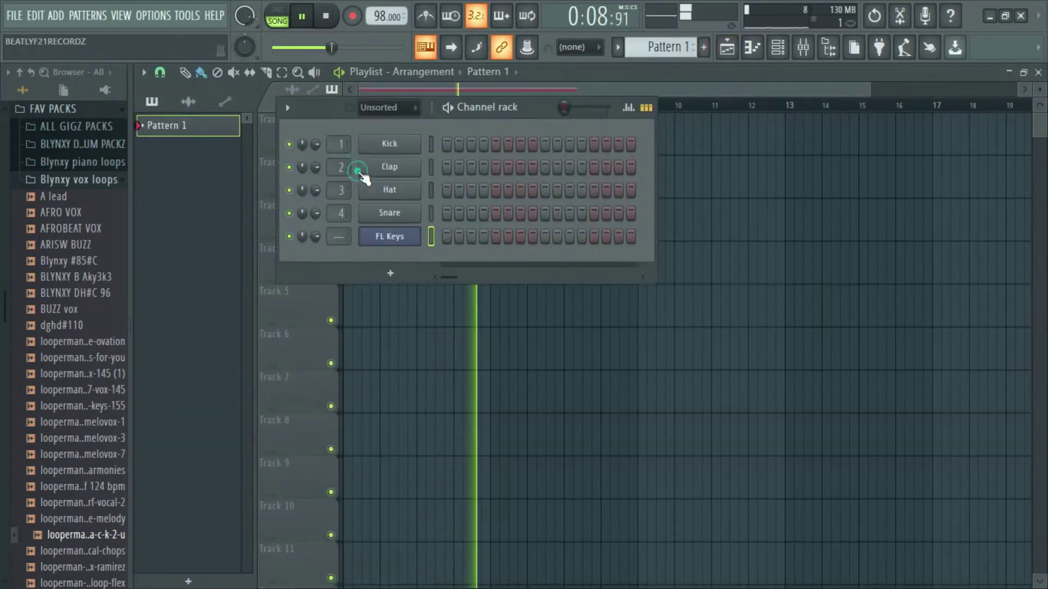
pyautogui.rightClick(401, 237)
pyautogui.click(462, 238)
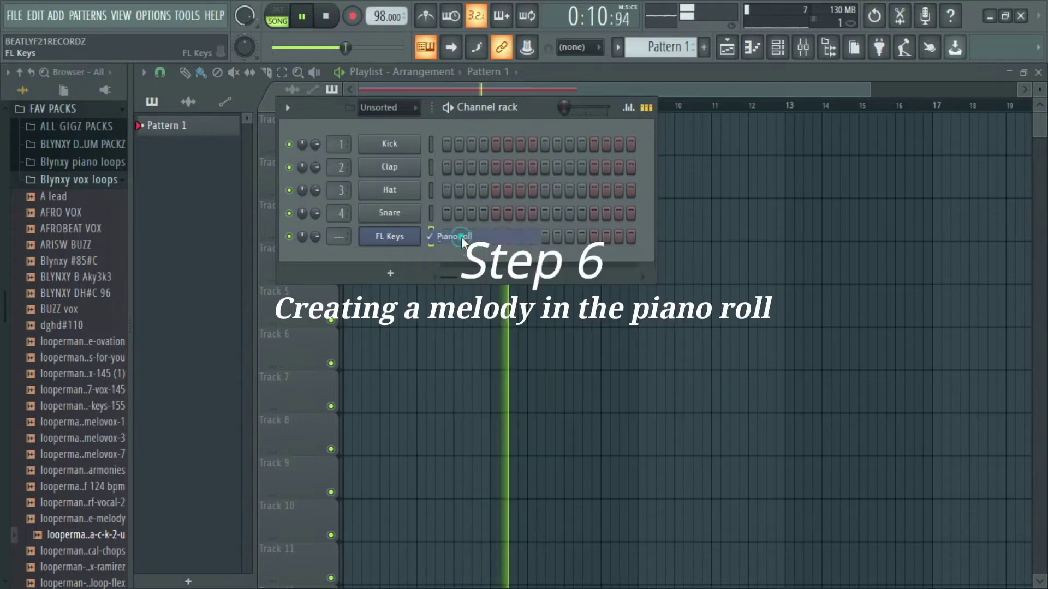
pyautogui.press('space')
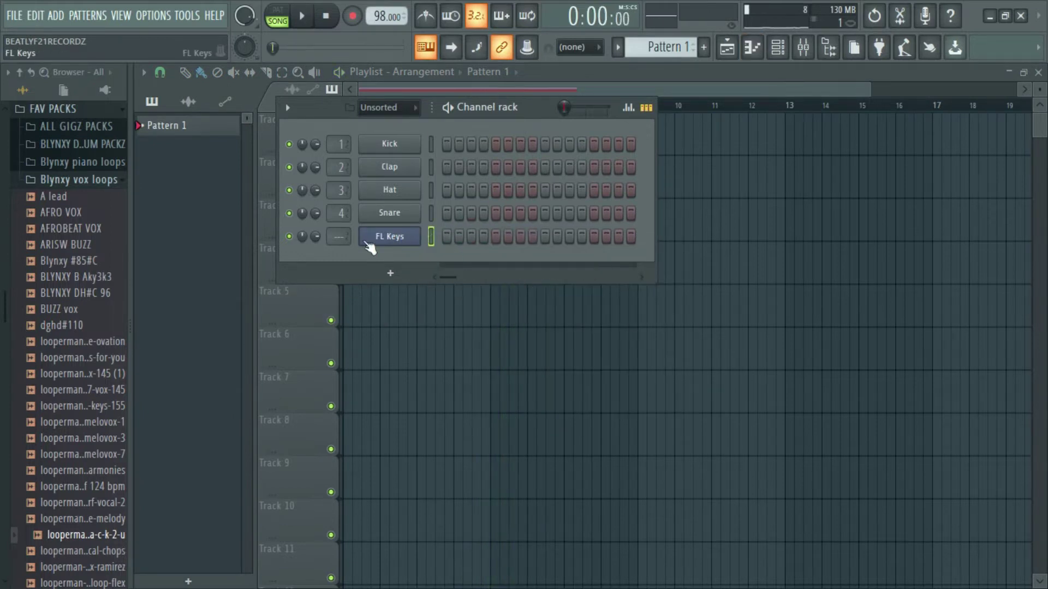
pyautogui.rightClick(377, 244)
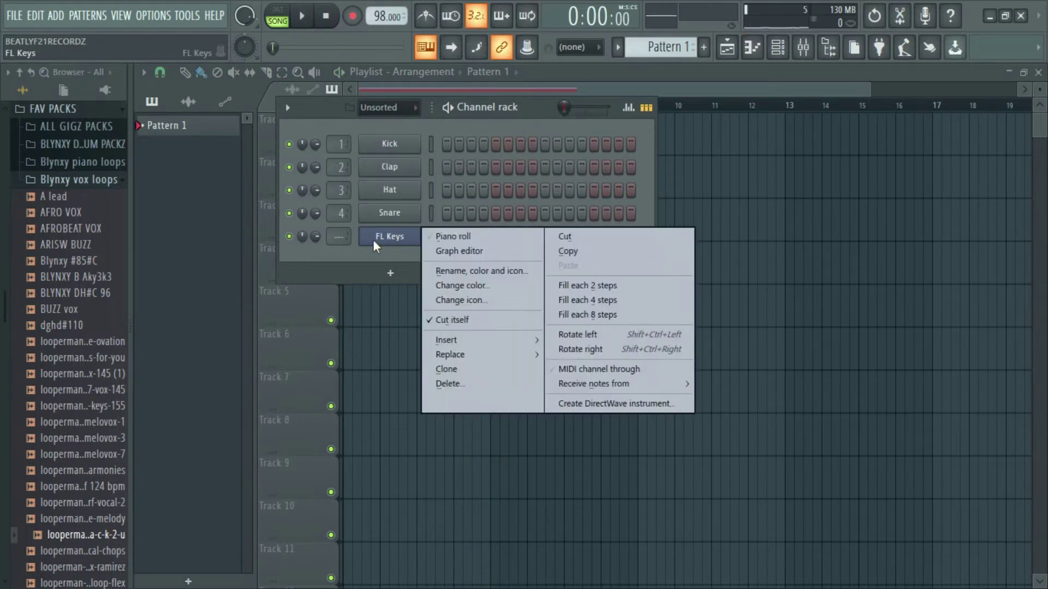
pyautogui.click(442, 228)
# Draw alternating two-bar chords from bar 1, A#5-F5-C#5 followed by G#5-D#5-C5, and repeat them from bar 5
pyautogui.press('space')
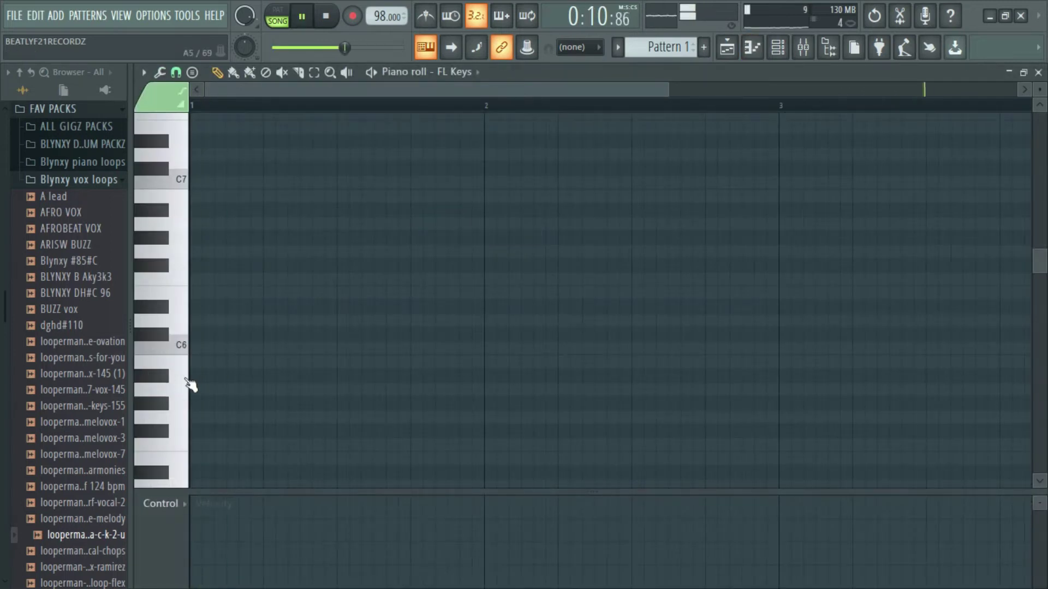
pyautogui.press('space')
pyautogui.click(197, 377)
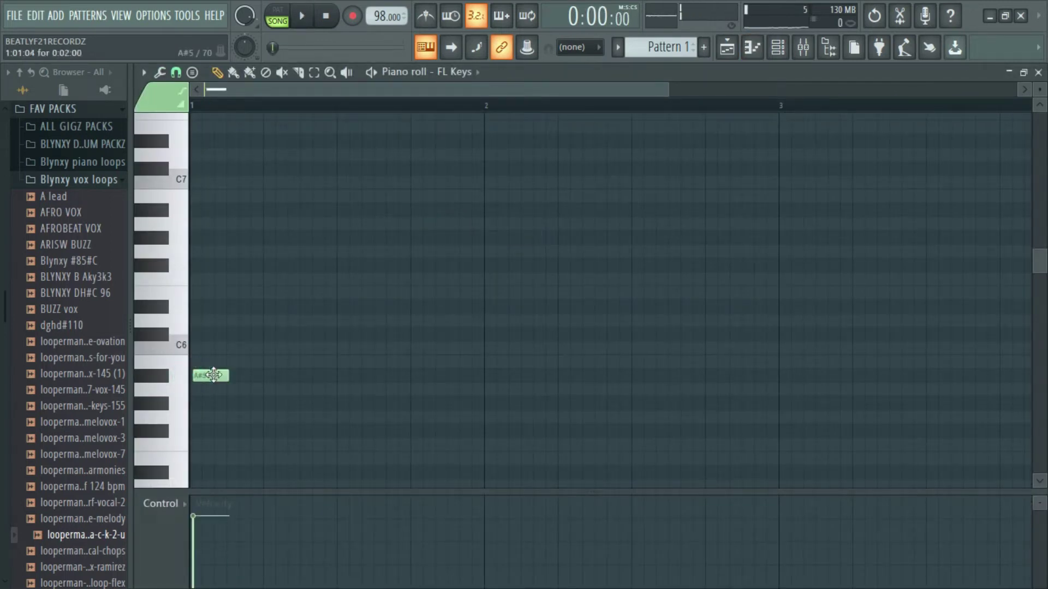
pyautogui.moveTo(214, 375); pyautogui.dragTo(489, 377)
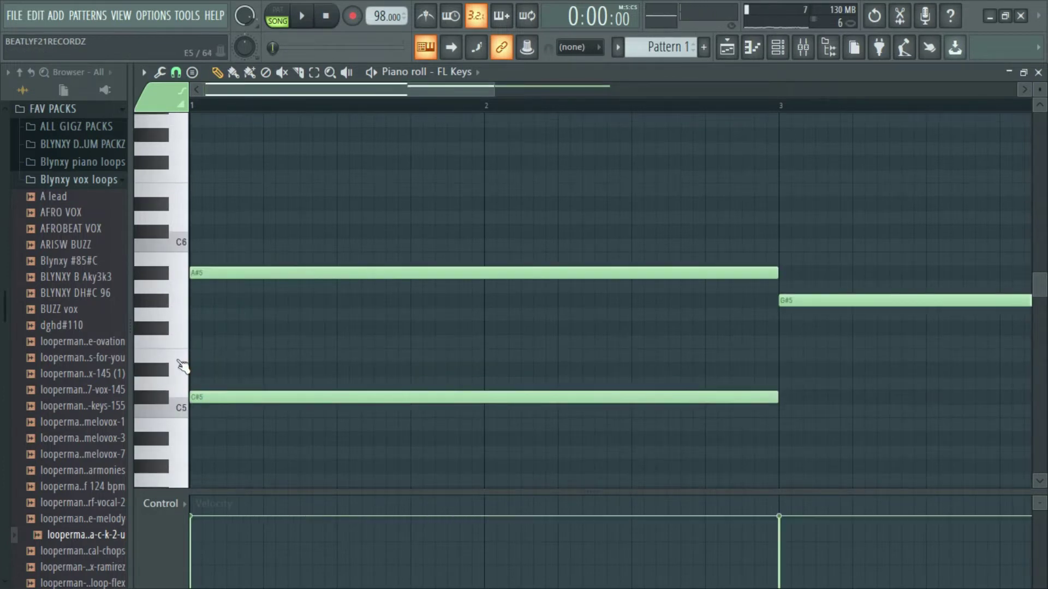
pyautogui.click(176, 349)
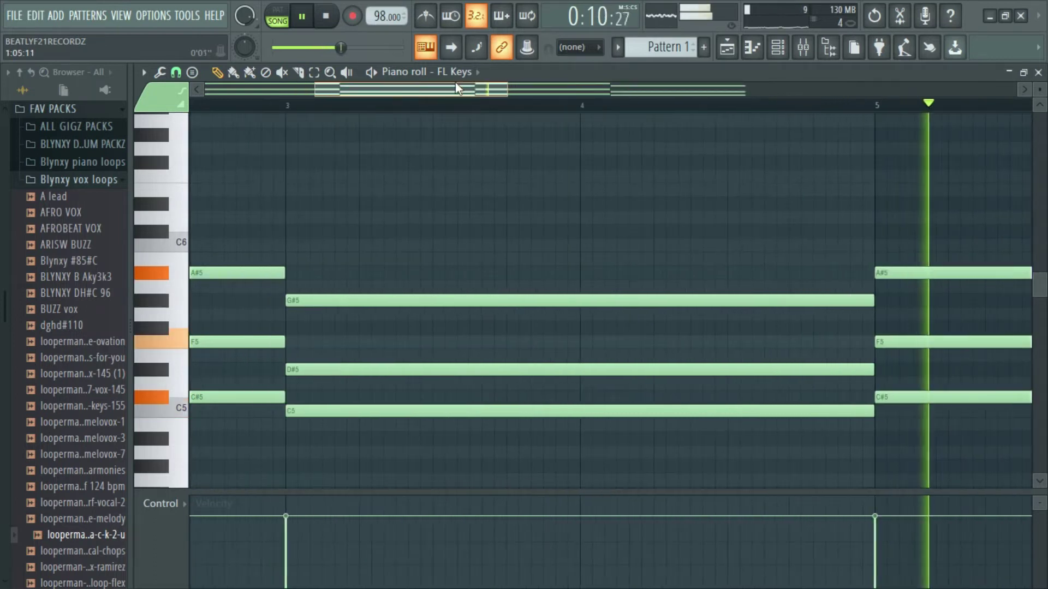
# Set the piano roll snap to 1/6 step and nudge the A#5 at bar 1 and the G#5 at bar 3 about 4 ticks later
pyautogui.moveTo(462, 88); pyautogui.dragTo(178, 98)
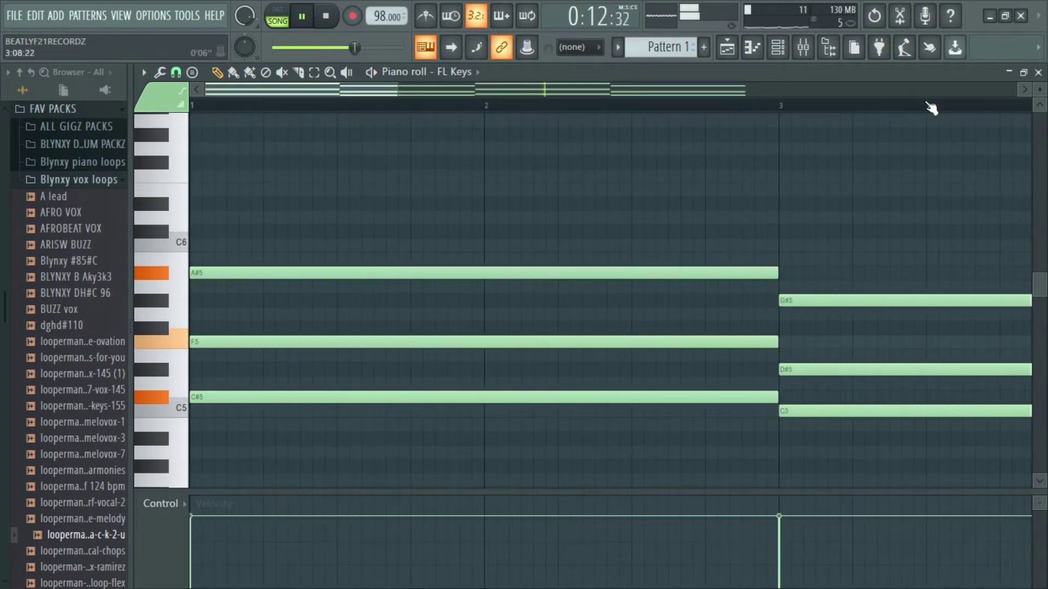
pyautogui.click(175, 72)
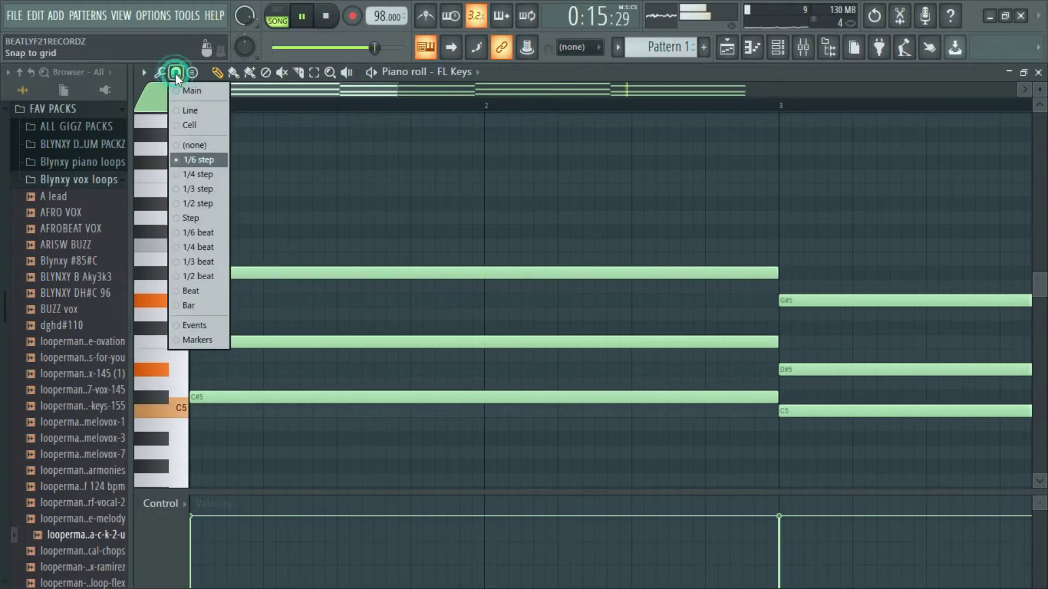
pyautogui.click(200, 166)
pyautogui.moveTo(395, 90); pyautogui.dragTo(212, 93)
pyautogui.moveTo(206, 274); pyautogui.dragTo(225, 273)
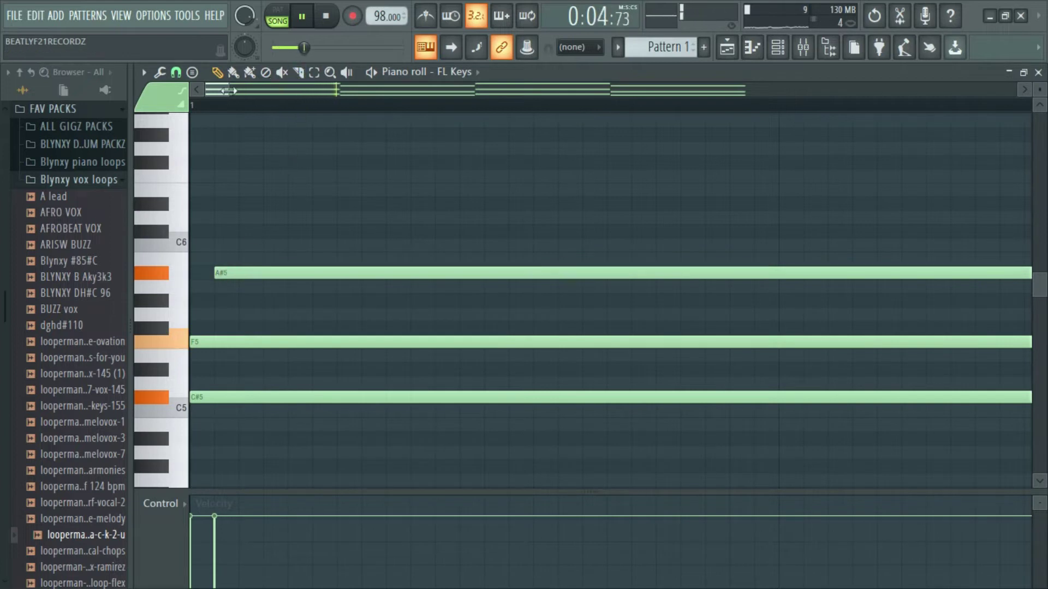
pyautogui.moveTo(221, 93); pyautogui.dragTo(344, 98)
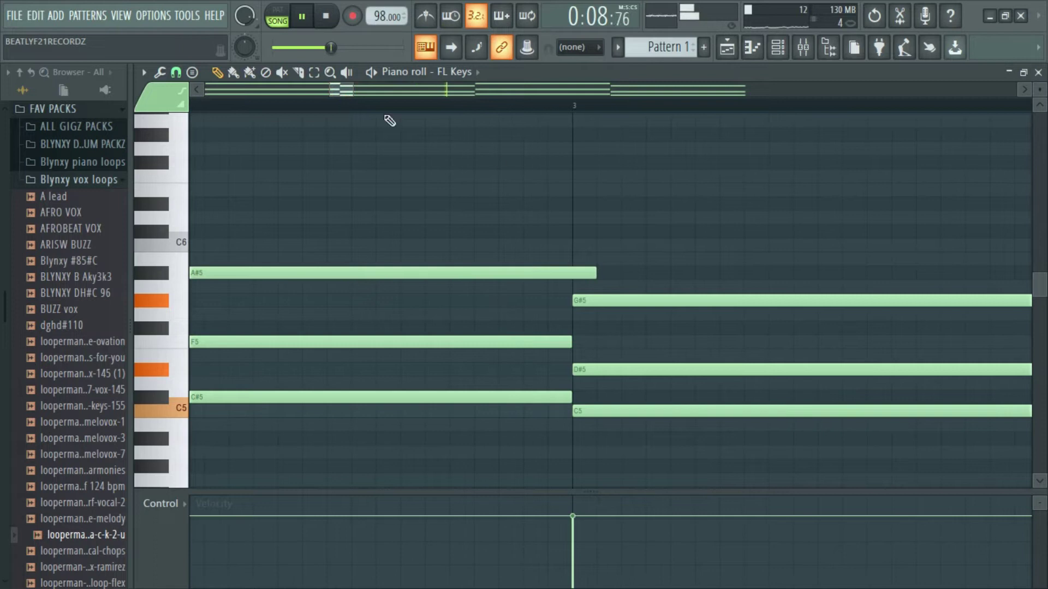
pyautogui.moveTo(605, 299); pyautogui.dragTo(629, 300)
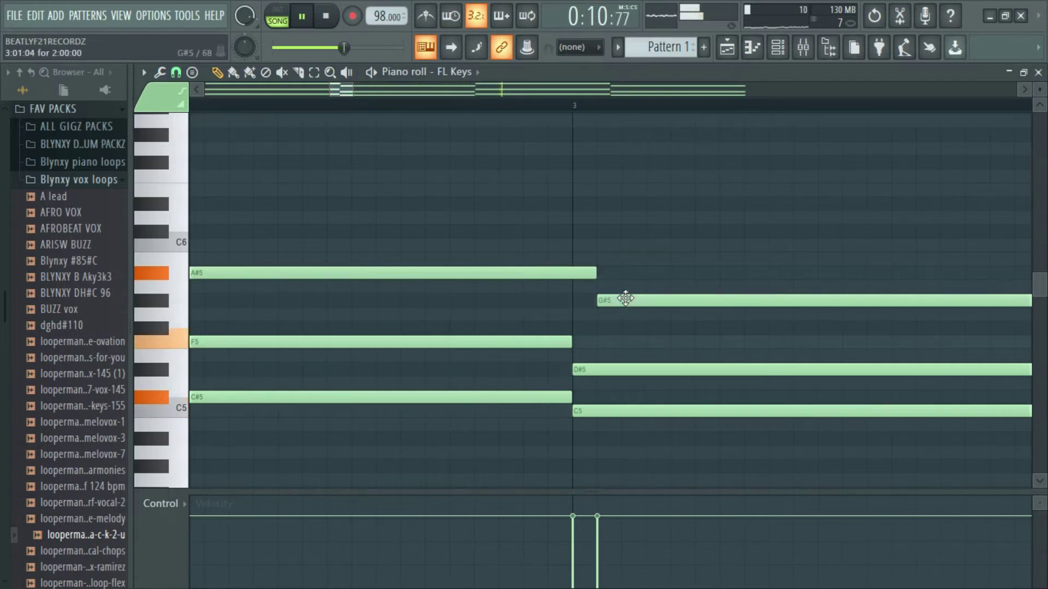
# Nudge the A#5 at bar 5 to start at 5:01:04 and shift the D#5 at bar 7 slightly later
pyautogui.moveTo(350, 86); pyautogui.dragTo(501, 97)
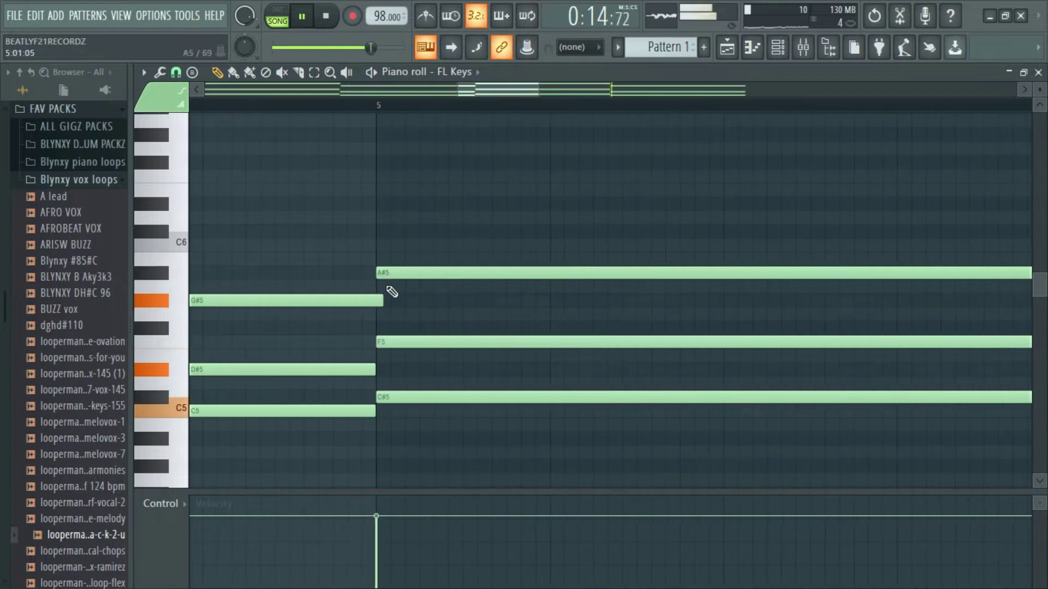
pyautogui.moveTo(385, 272); pyautogui.dragTo(400, 272)
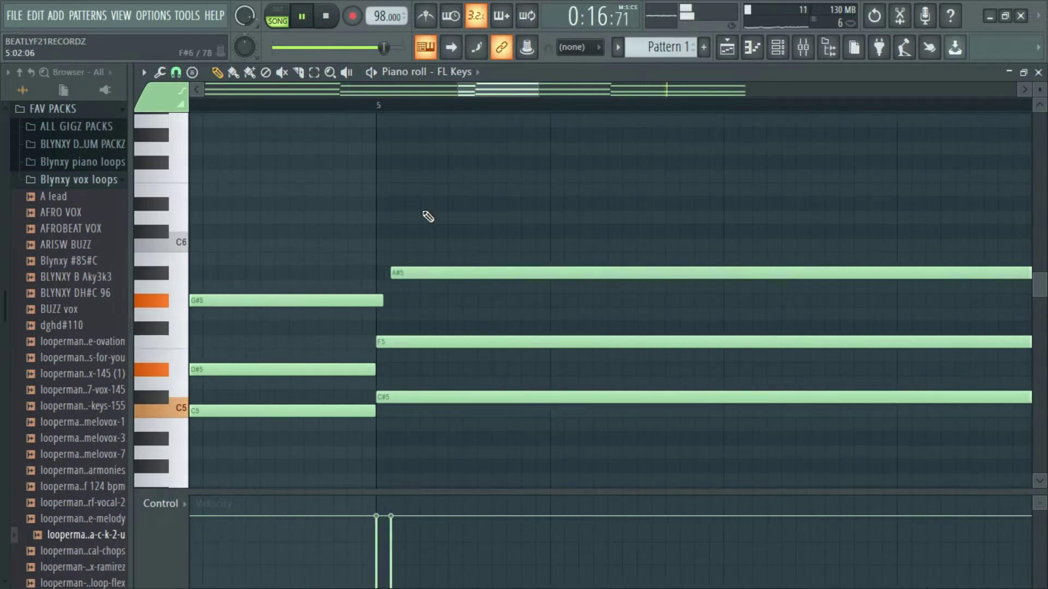
pyautogui.moveTo(428, 270); pyautogui.dragTo(421, 270)
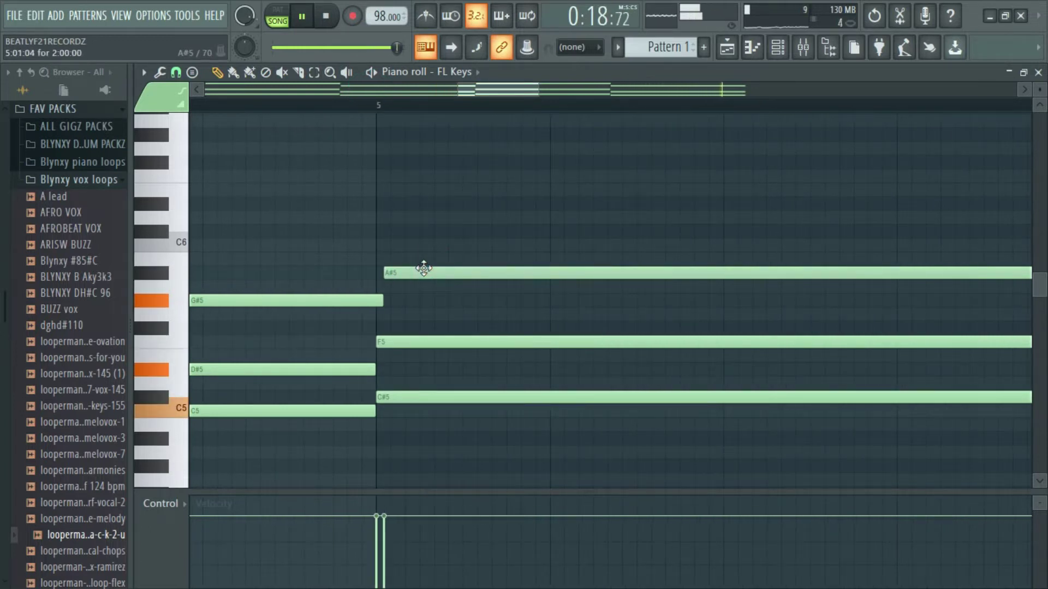
pyautogui.moveTo(484, 96); pyautogui.dragTo(601, 92)
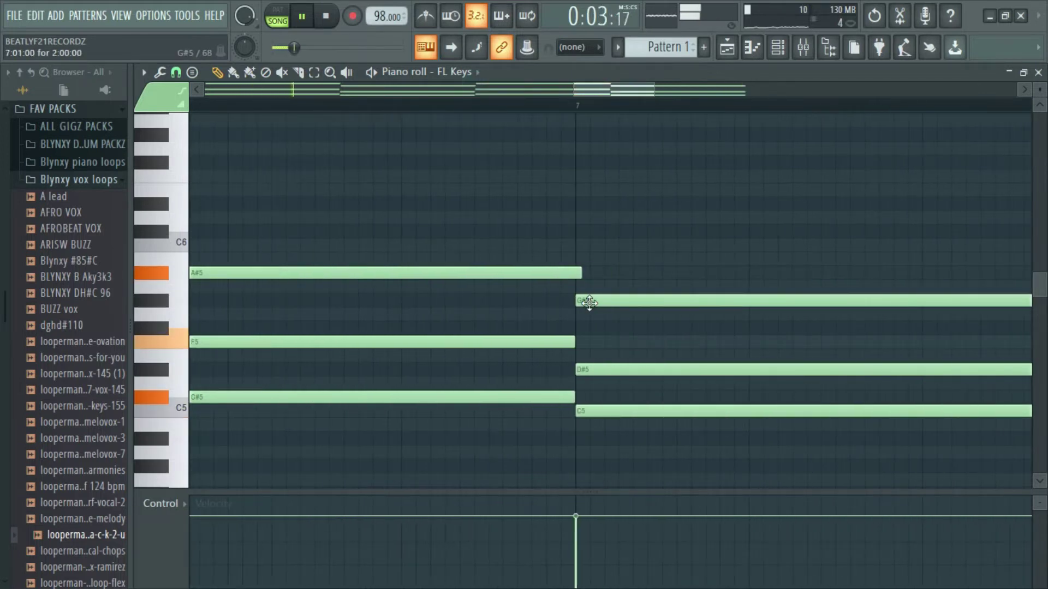
pyautogui.moveTo(591, 370); pyautogui.dragTo(598, 370)
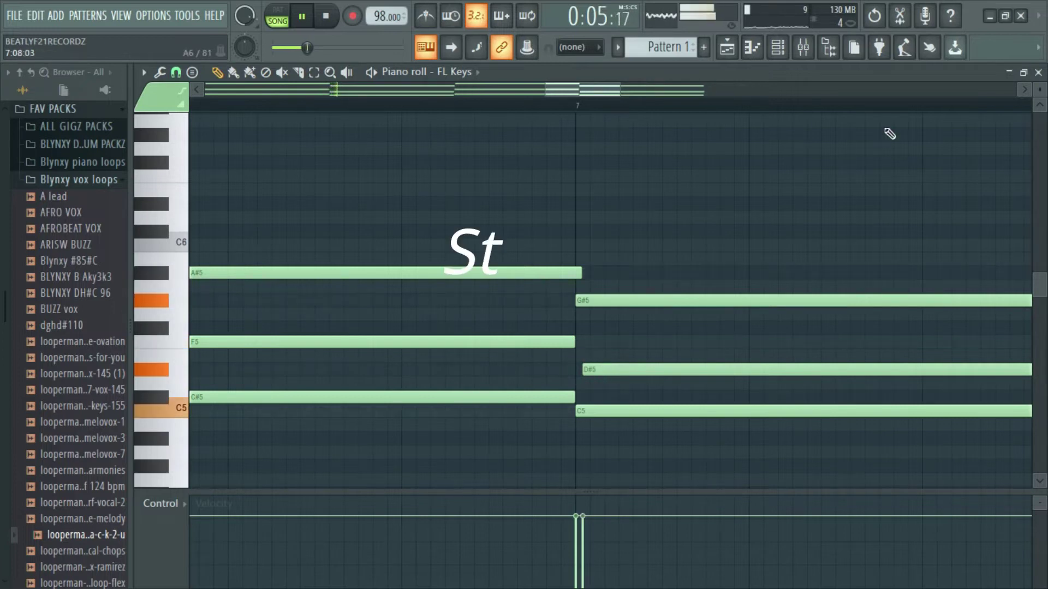
# Close the piano roll, stop playback, route the FL Keys channel to mixer insert 17 and play the result
pyautogui.click(1038, 72)
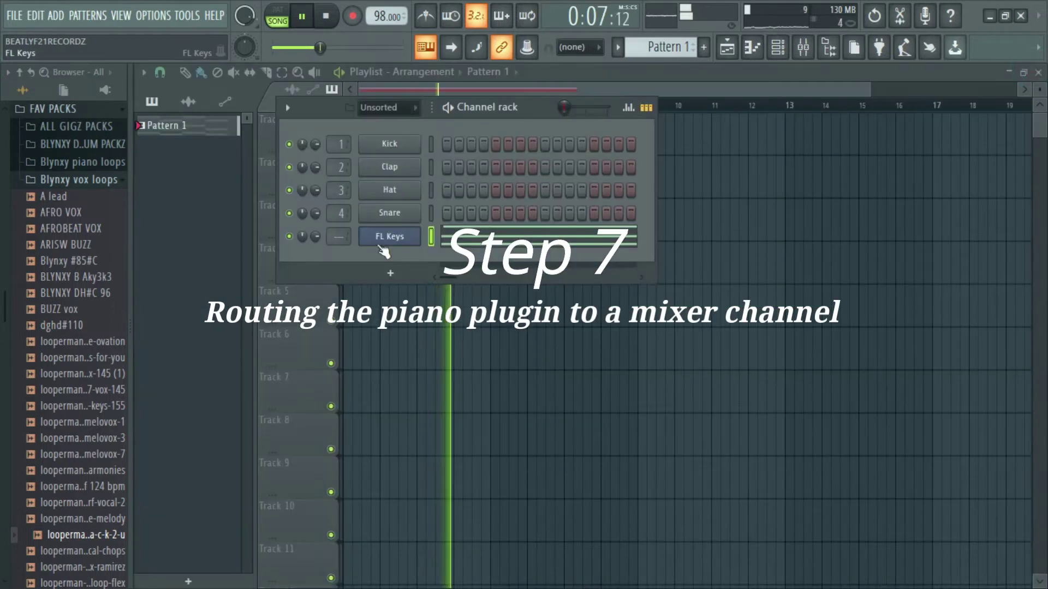
pyautogui.doubleClick(336, 234)
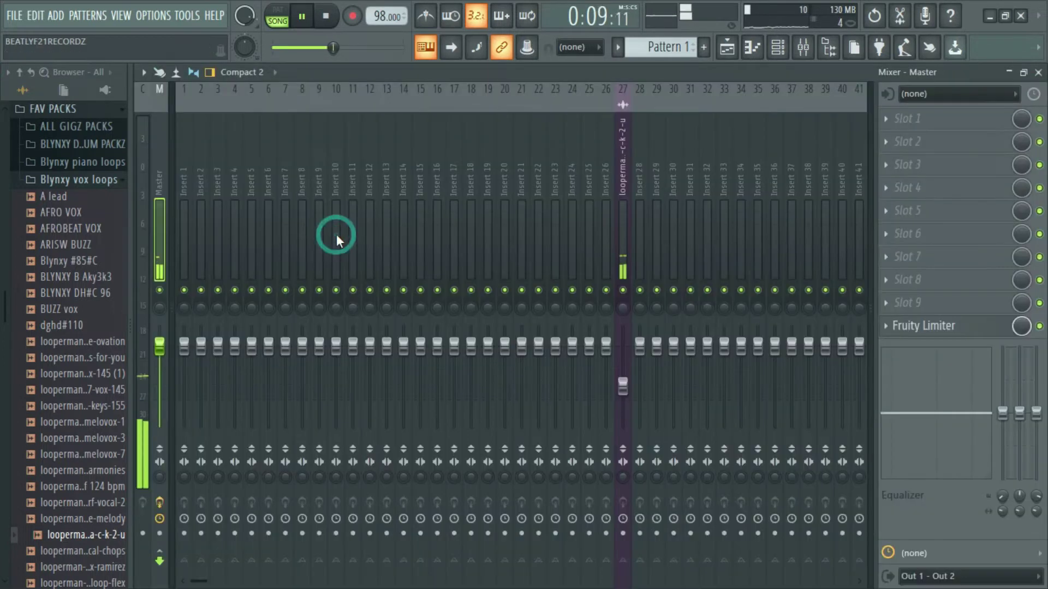
pyautogui.press('space')
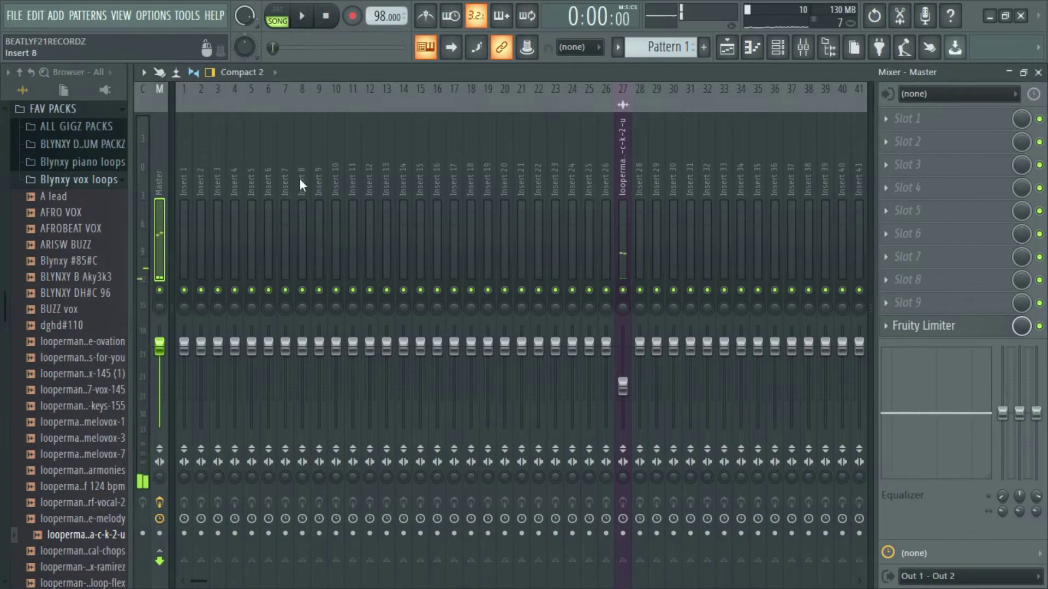
pyautogui.rightClick(455, 189)
pyautogui.moveTo(607, 209)
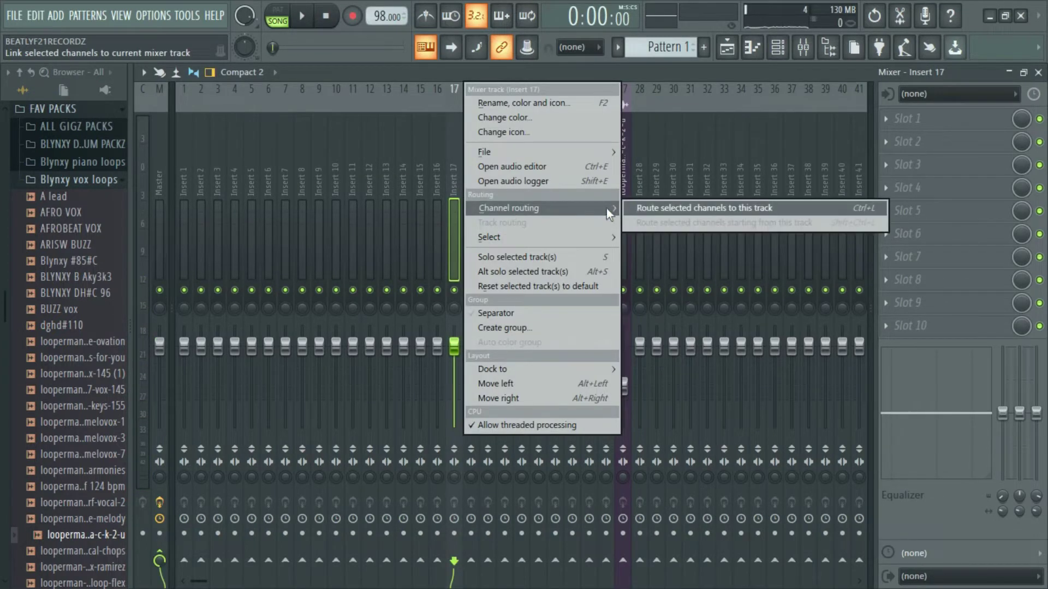
pyautogui.click(642, 208)
pyautogui.press('space')
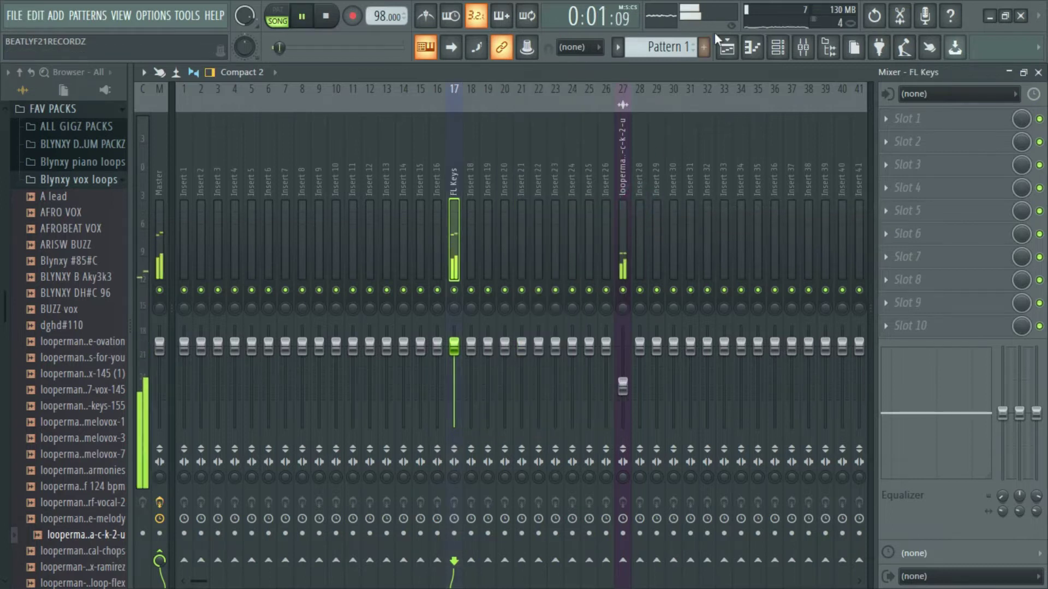
# Show the channel rack, stop playback and open the Hi Hats folder inside ALL GIGZ PACKS in the browser
pyautogui.click(777, 50)
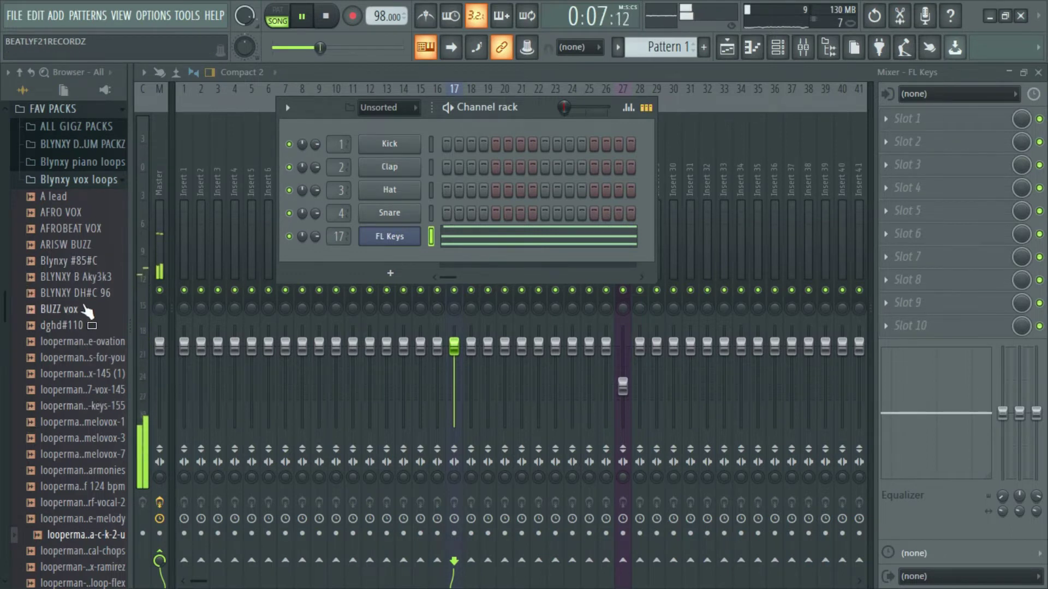
pyautogui.click(81, 180)
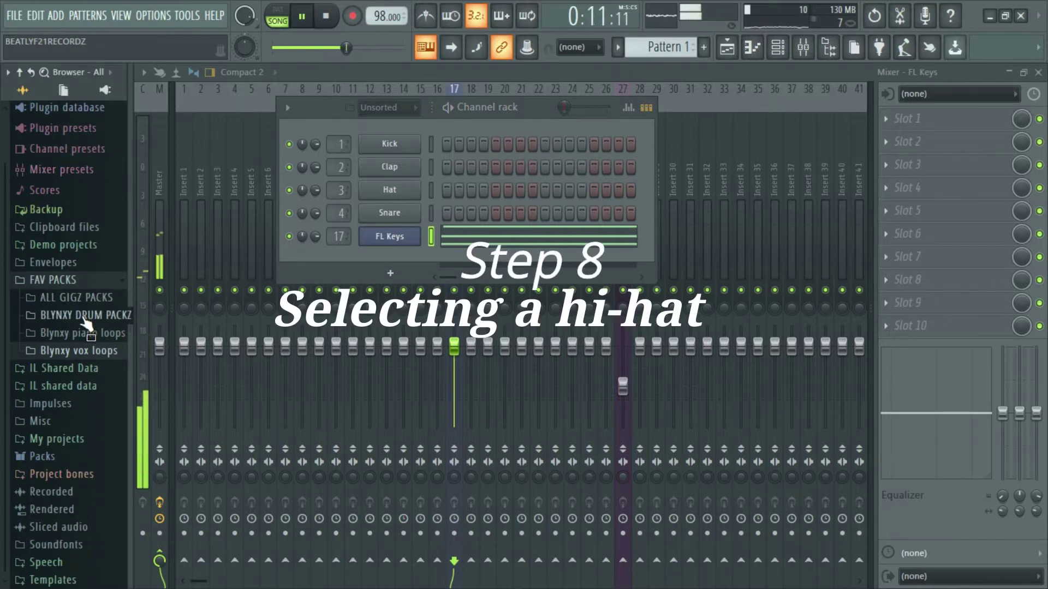
pyautogui.click(92, 298)
pyautogui.press('space')
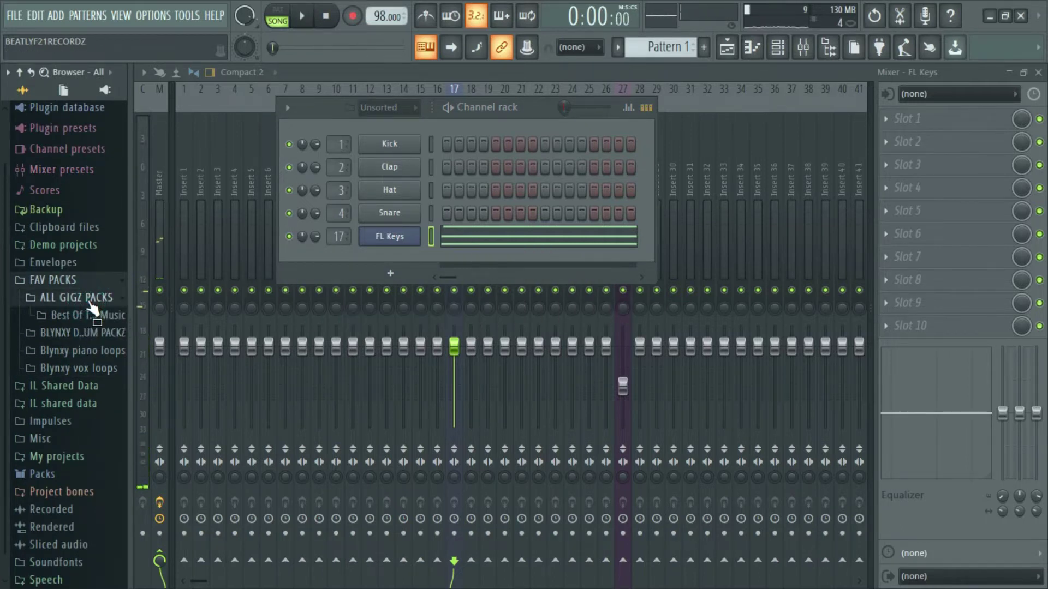
pyautogui.click(89, 315)
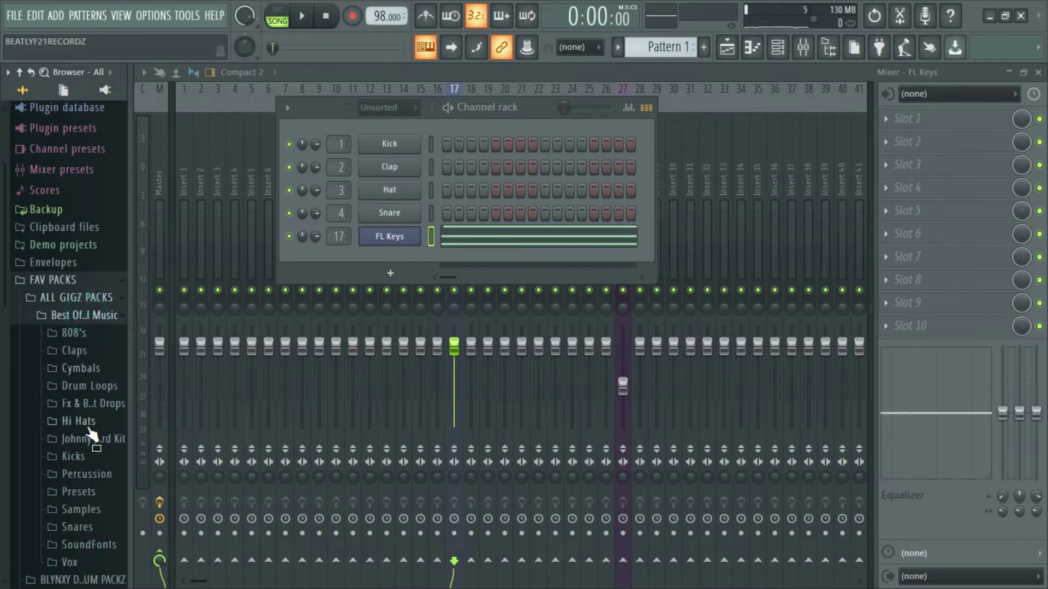
pyautogui.click(85, 422)
# Audition the hi-hat samples, replace the Hat channel's sample with Hi Hat 1 and start playback
pyautogui.click(83, 500)
pyautogui.click(85, 503)
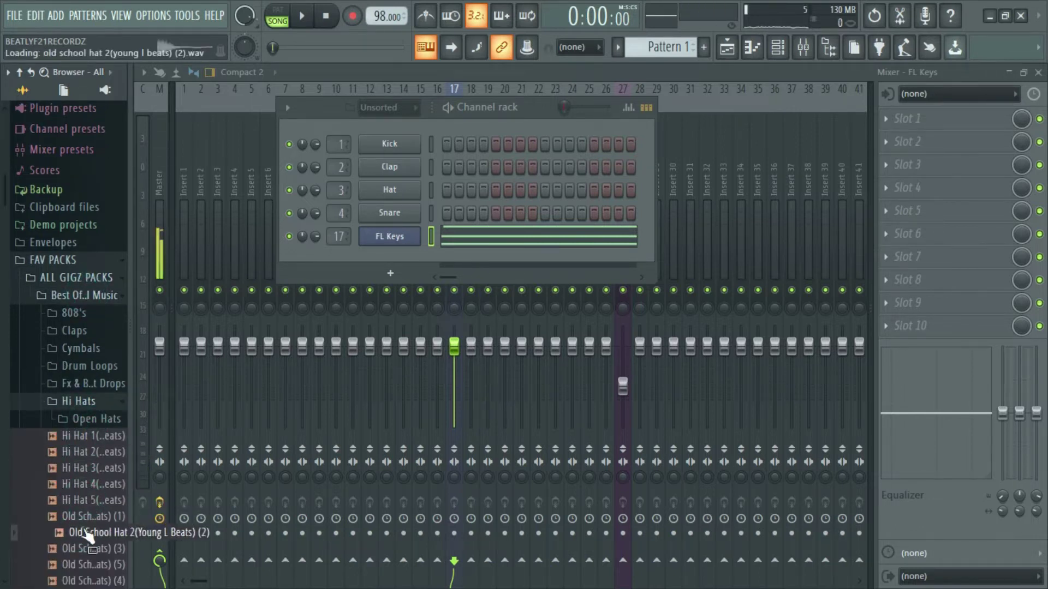
pyautogui.click(76, 469)
pyautogui.click(82, 451)
pyautogui.click(92, 436)
pyautogui.click(98, 484)
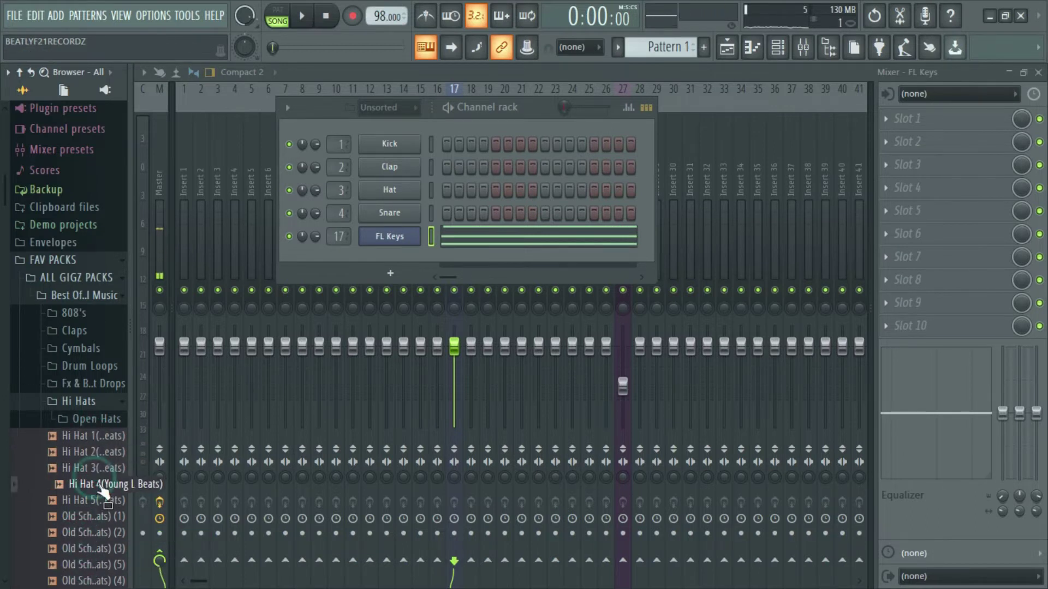
pyautogui.click(98, 501)
pyautogui.moveTo(94, 438); pyautogui.dragTo(385, 192)
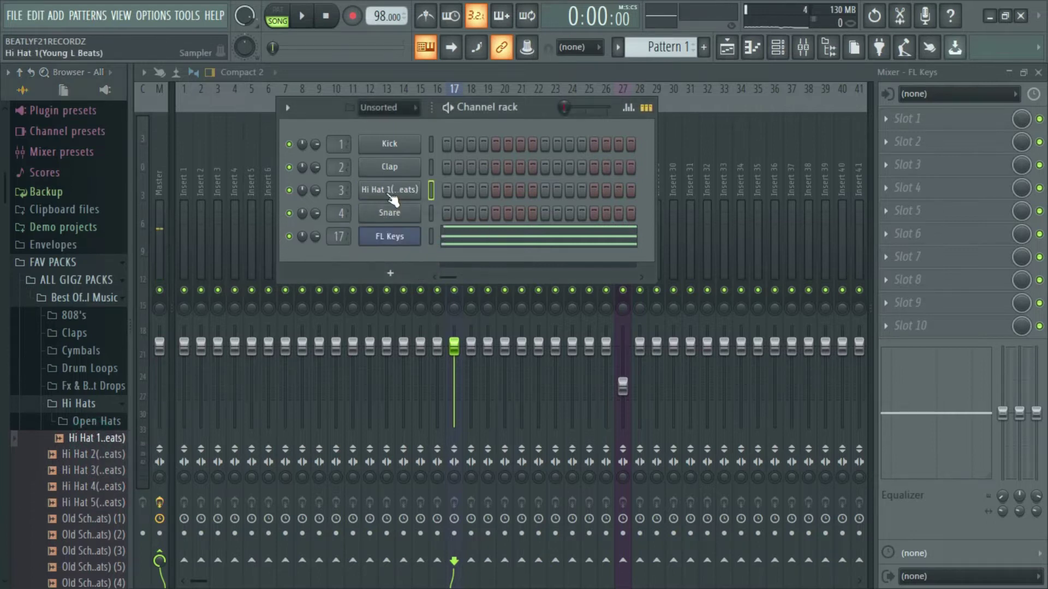
pyautogui.press('space')
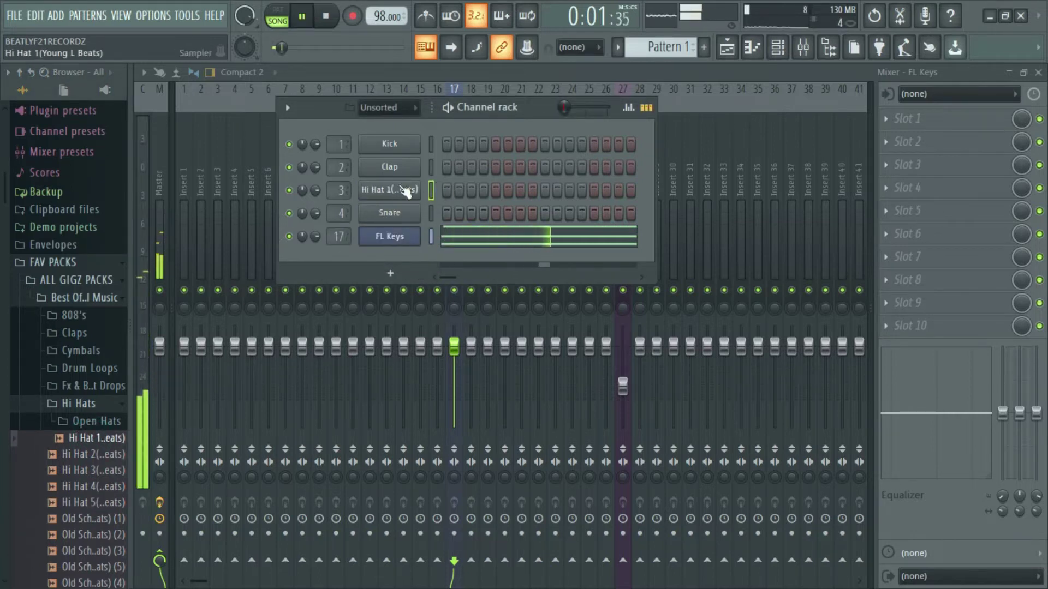
# Fill every 2 steps of the Hi Hat 1 channel and replay the song from the start
pyautogui.rightClick(386, 192)
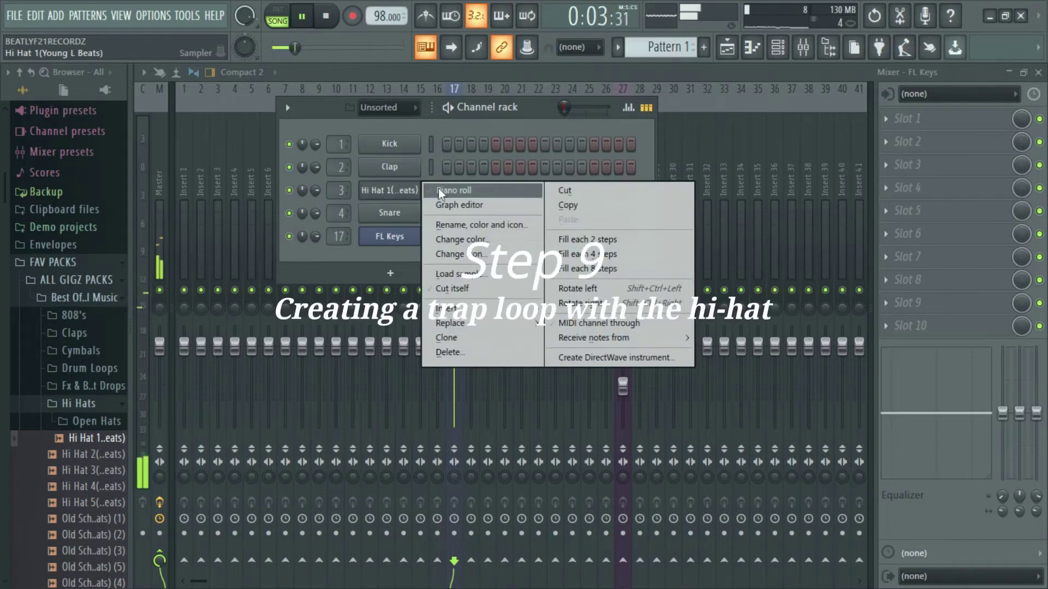
pyautogui.click(597, 243)
pyautogui.press('space')
pyautogui.press('space')
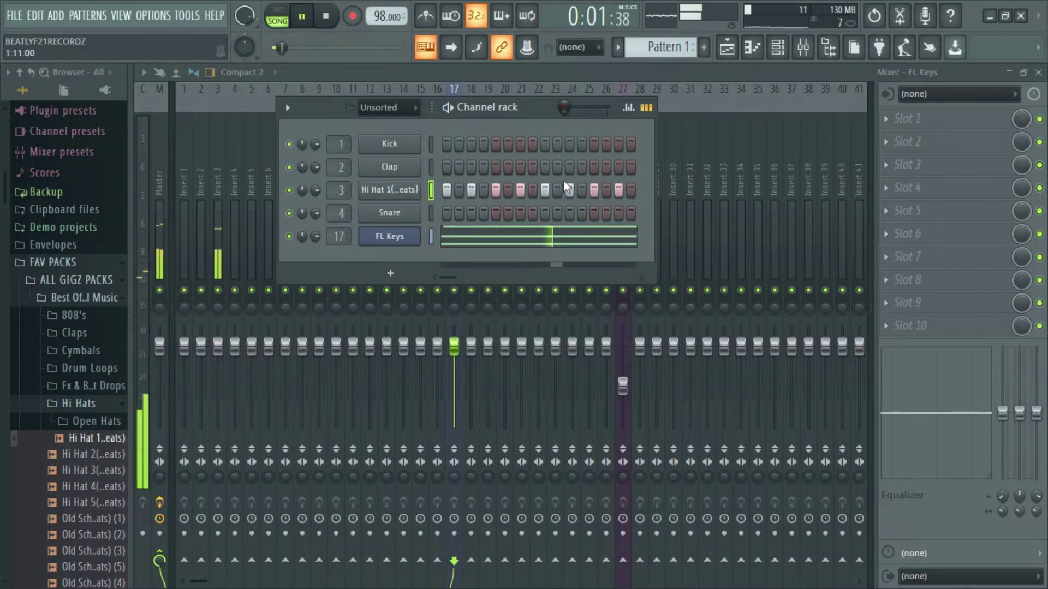
# Open the Hi Hat 1 channel in the piano roll, frame its first bar and restart playback
pyautogui.rightClick(389, 190)
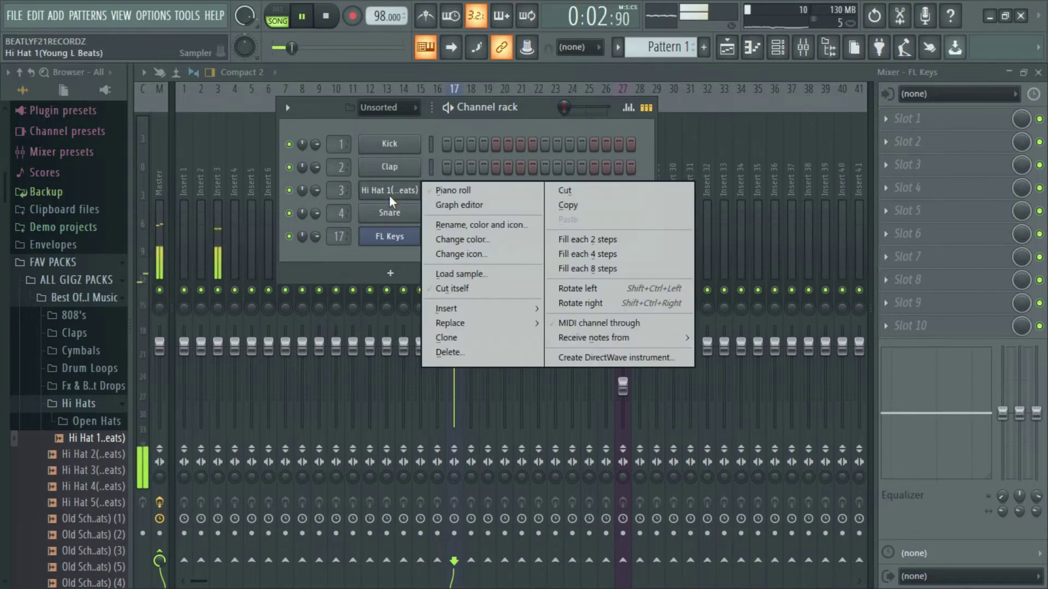
pyautogui.click(447, 190)
pyautogui.press('space')
pyautogui.moveTo(279, 91)
pyautogui.mouseDown()
pyautogui.moveTo(310, 90)
pyautogui.moveTo(273, 90)
pyautogui.mouseUp()
pyautogui.press('space')
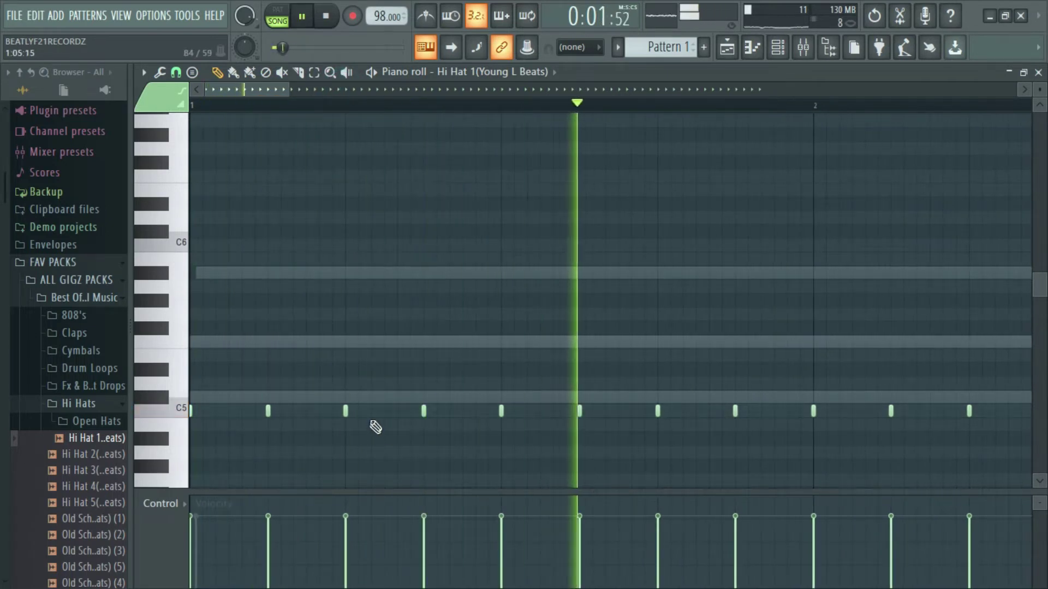
# Add short C5 hi-hat hits between the existing ones after beat 2 of bar 1, removing the overlong note
pyautogui.click(371, 412)
pyautogui.press('space')
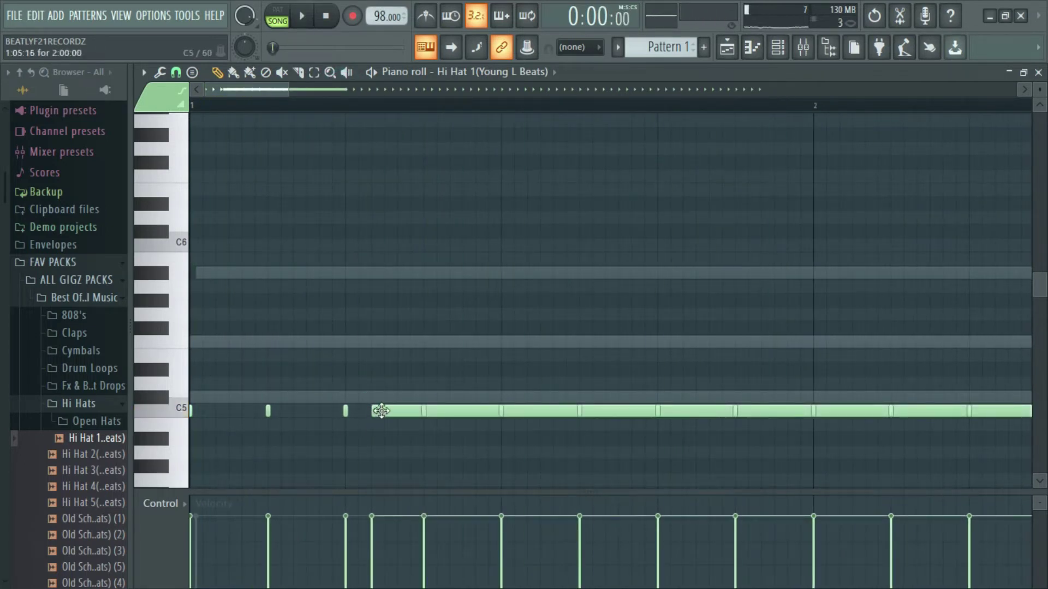
pyautogui.rightClick(381, 410)
pyautogui.click(372, 411)
pyautogui.click(397, 411)
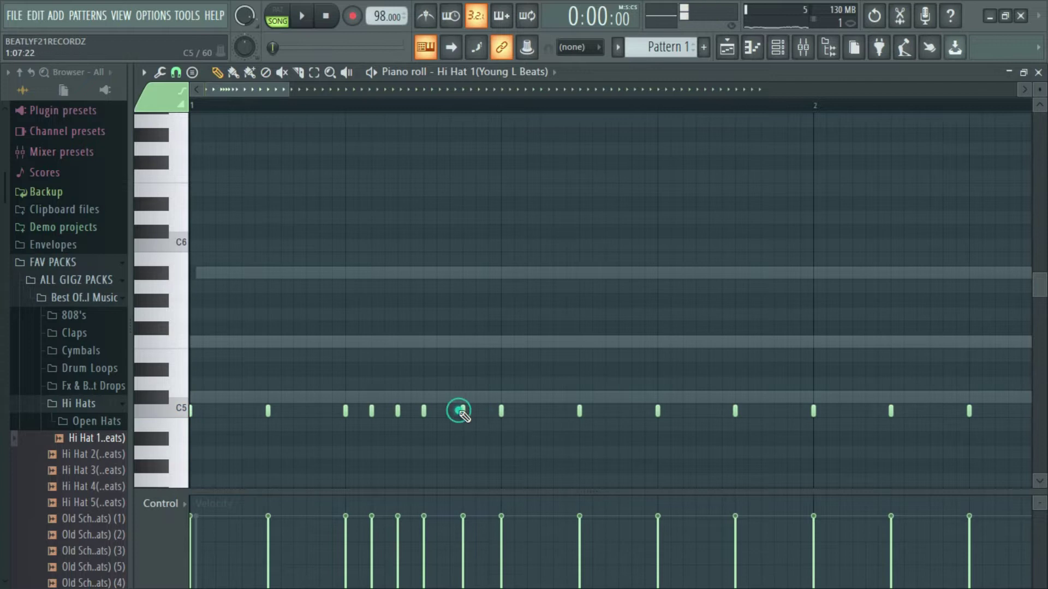
# Play the pattern and lower the velocity of the three added hits right after beat 2 of bar 1 to roughly 41%
pyautogui.press('space')
pyautogui.moveTo(459, 516); pyautogui.dragTo(480, 551)
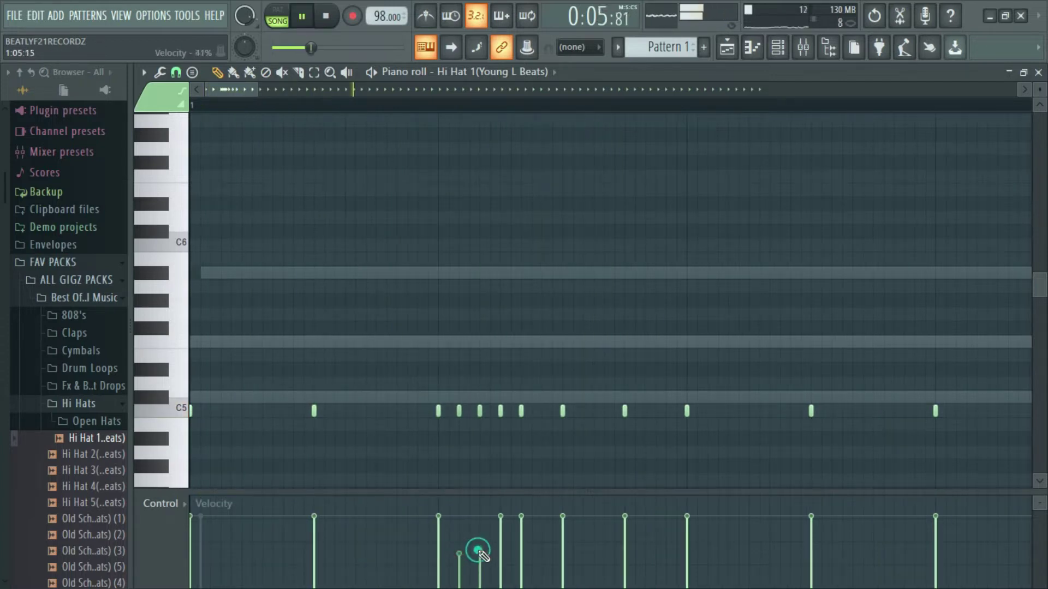
pyautogui.click(500, 561)
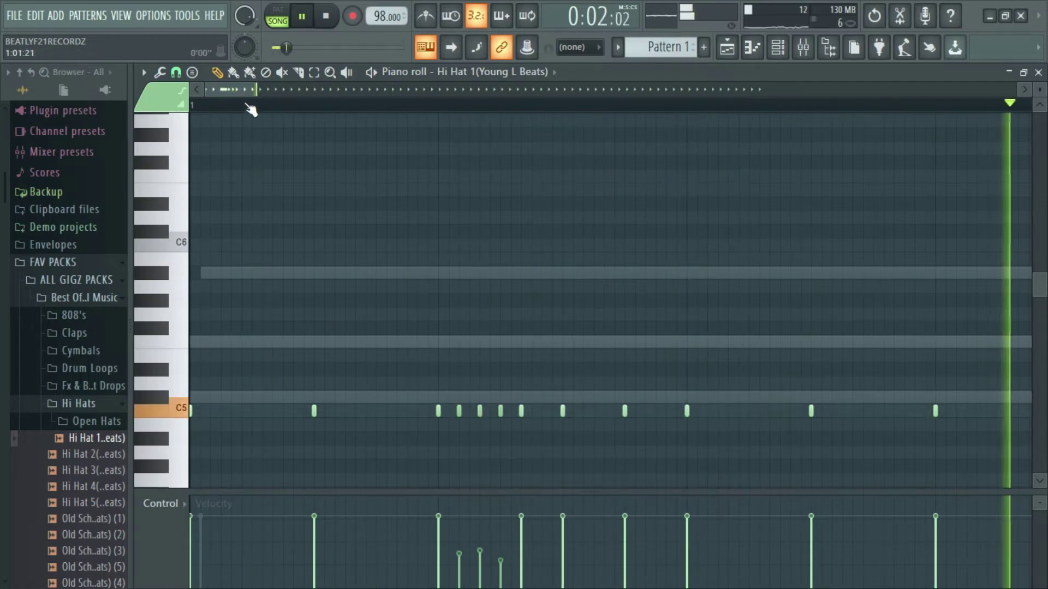
# Add a roll of four softer C5 hi-hat hits right after beat 2 of bar 2
pyautogui.moveTo(244, 90); pyautogui.dragTo(285, 92)
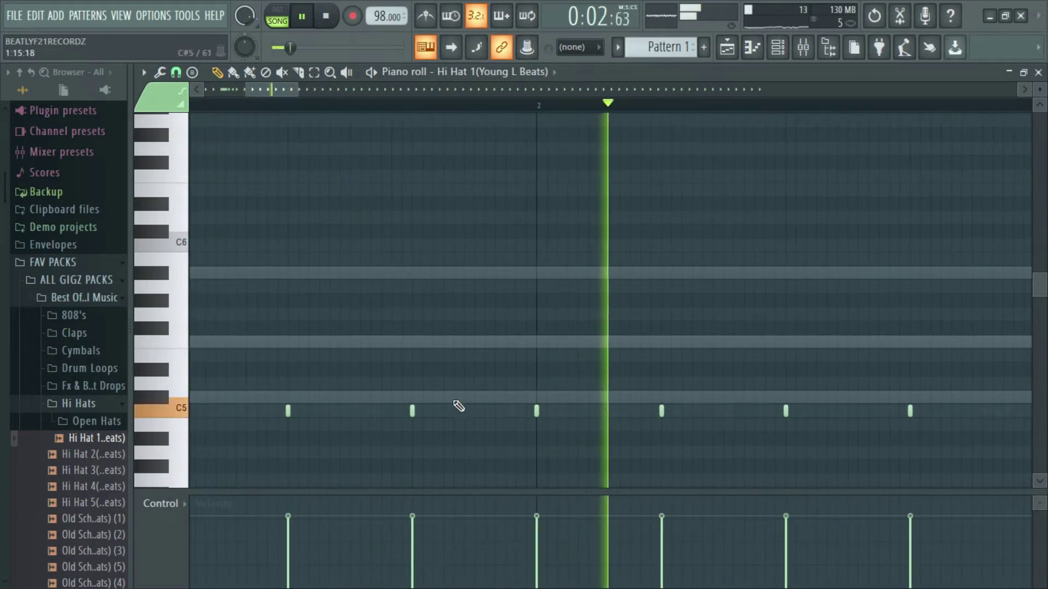
pyautogui.click(330, 412)
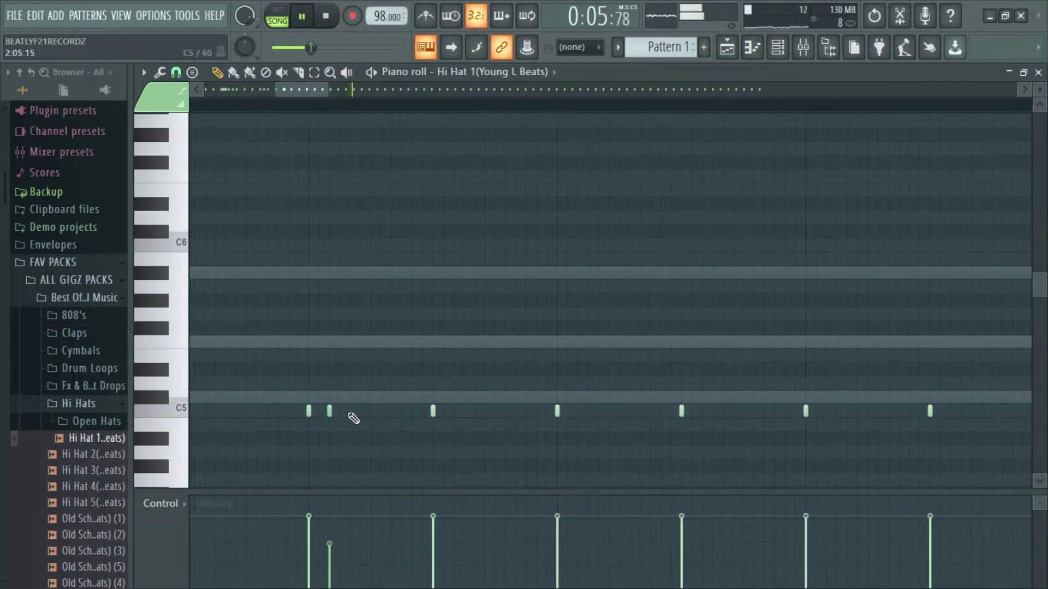
pyautogui.click(370, 412)
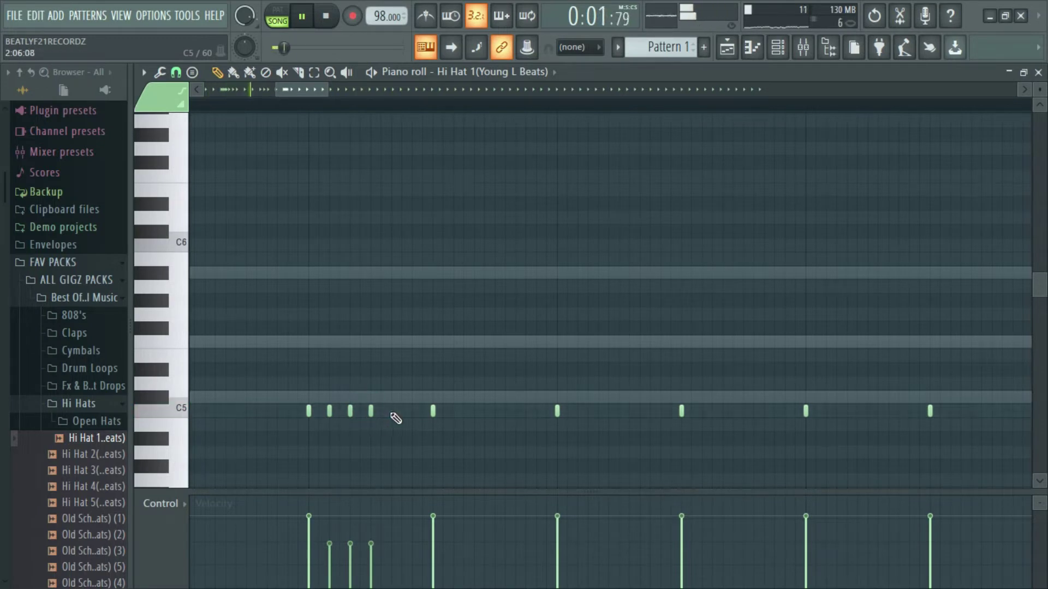
pyautogui.click(391, 412)
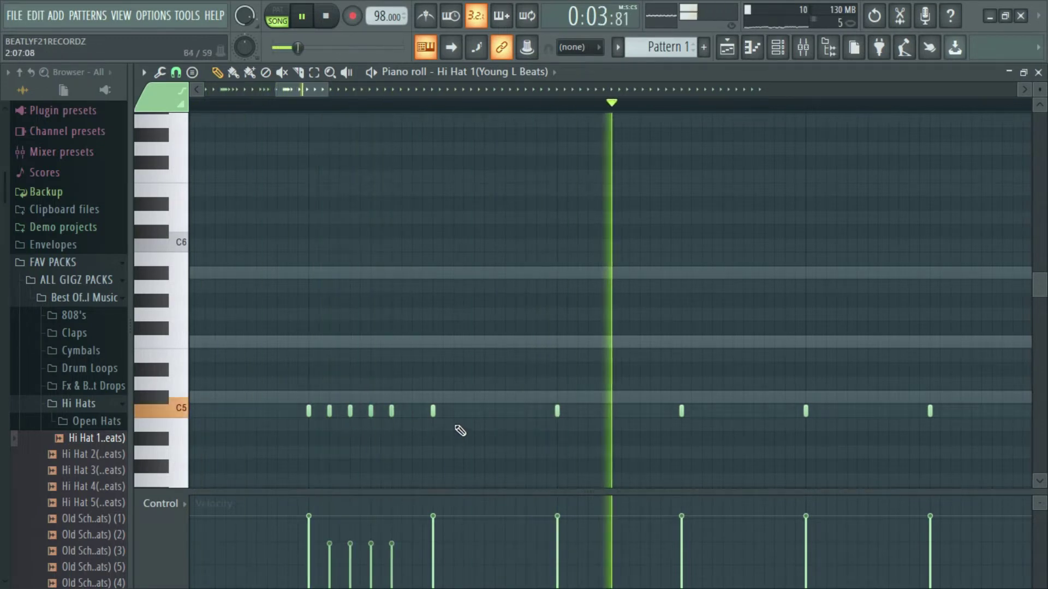
# Add C5 hi-hat hits on steps 8 and 16 of bar 2, softening the step 16 hit and the second of the four roll hits
pyautogui.click(495, 412)
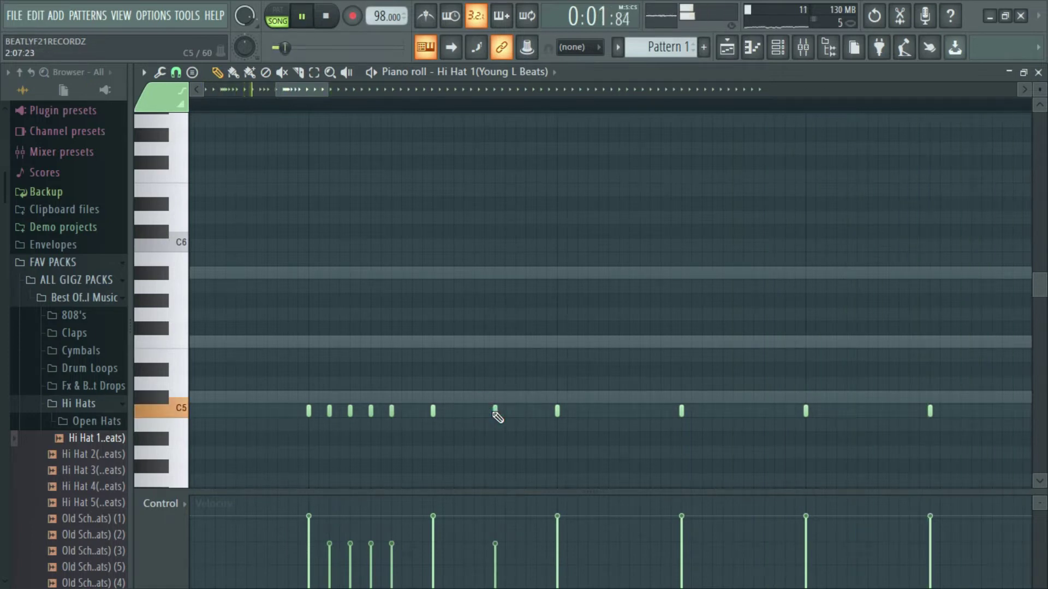
pyautogui.click(350, 556)
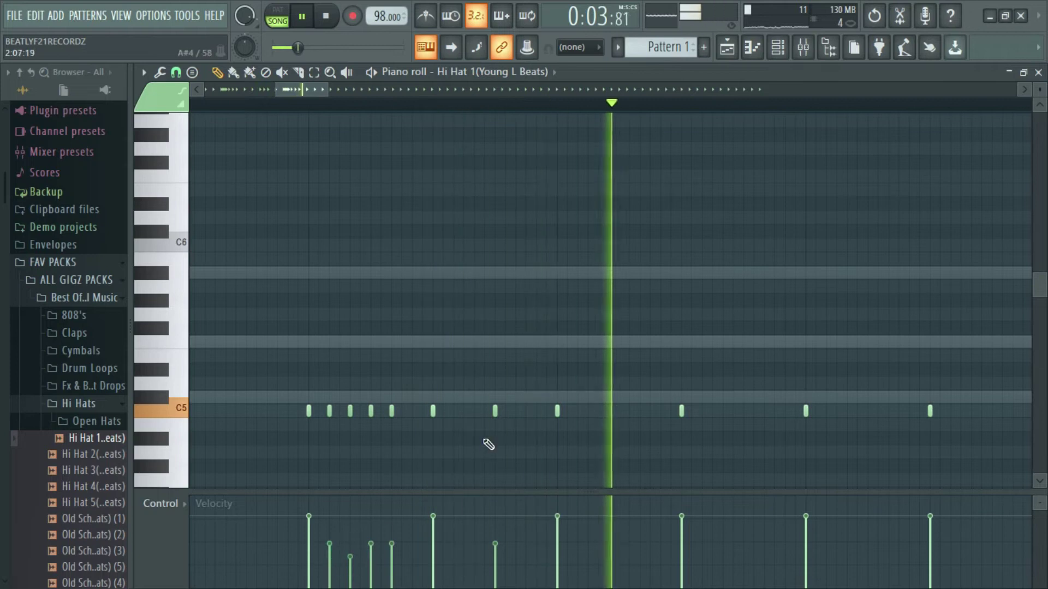
pyautogui.moveTo(319, 91); pyautogui.dragTo(361, 93)
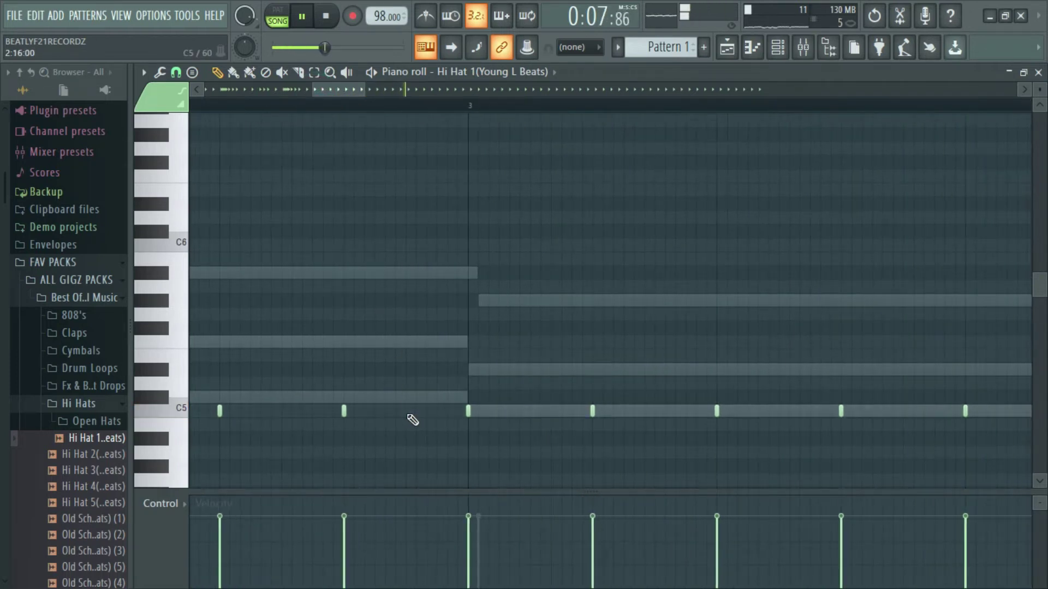
pyautogui.click(410, 538)
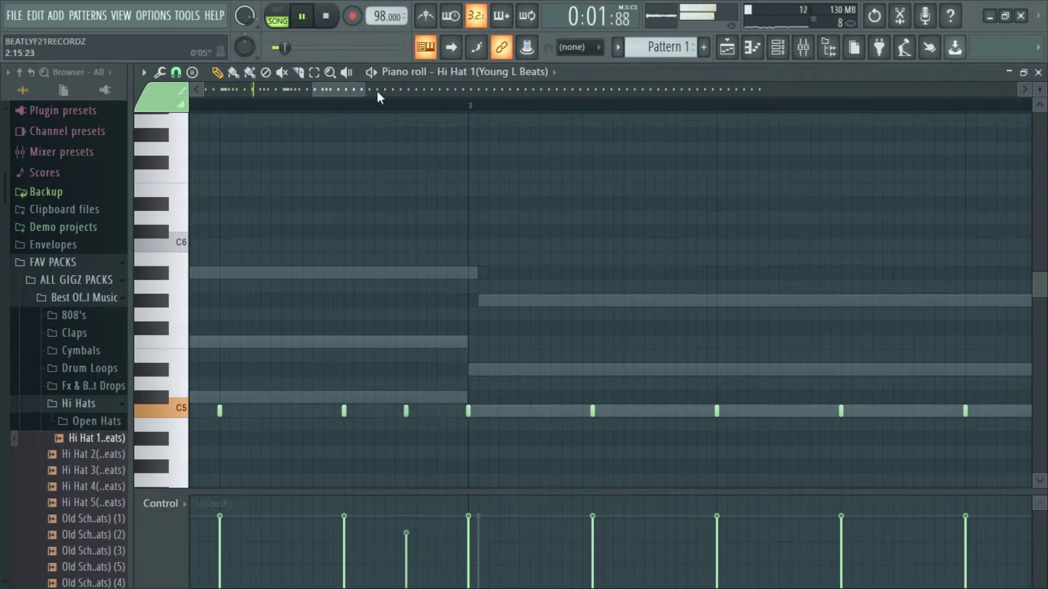
# Stretch the C5 hi-hat note on step 16 of bar 4 toward bar 5 and duplicate the four-bar pattern up to bar 9
pyautogui.moveTo(363, 88); pyautogui.dragTo(505, 90)
pyautogui.moveTo(469, 410); pyautogui.dragTo(595, 409)
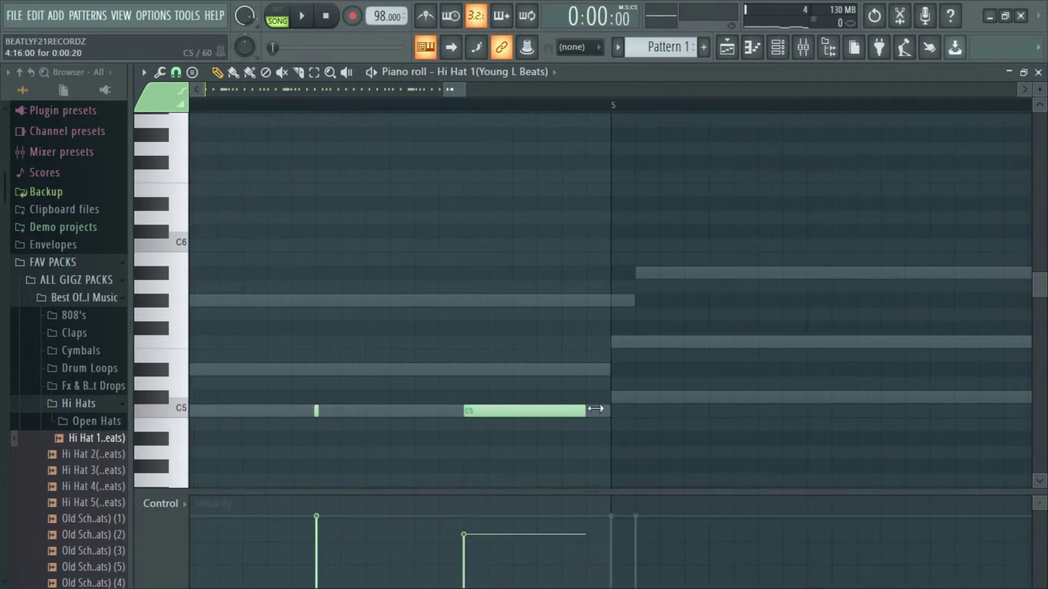
pyautogui.hotkey('ctrl', 'b')
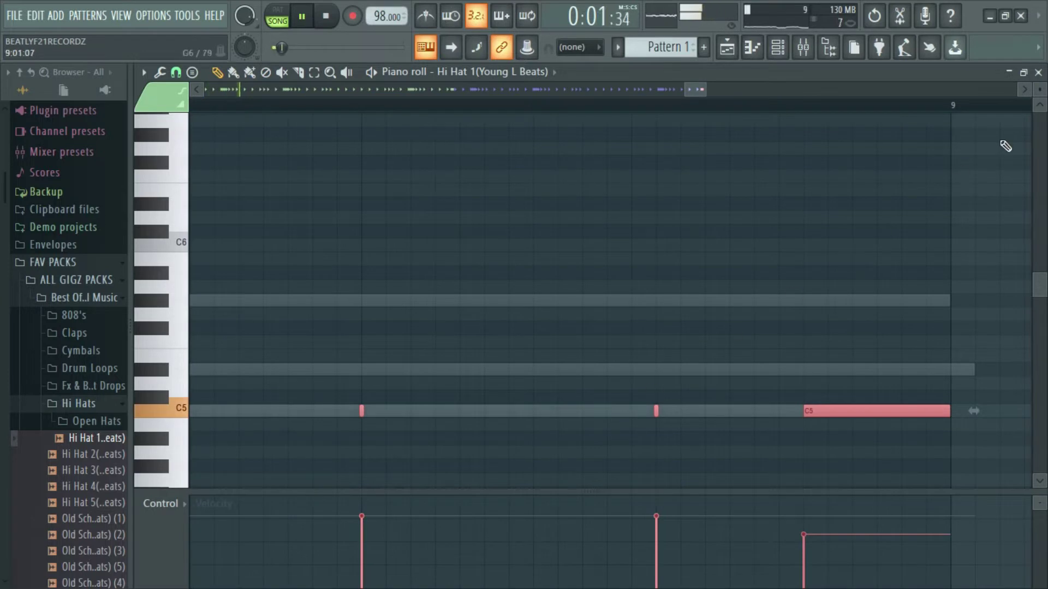
pyautogui.click(1038, 72)
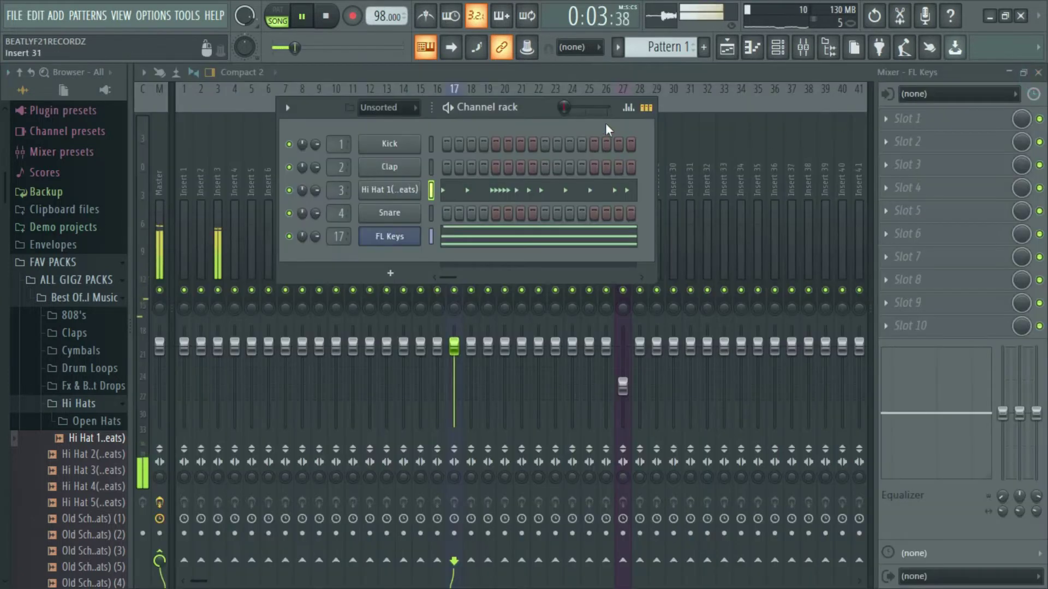
# Widen the channel rack to show more steps and load Snare 4 from the Snares folder into the Clap channel
pyautogui.moveTo(655, 215); pyautogui.dragTo(999, 212)
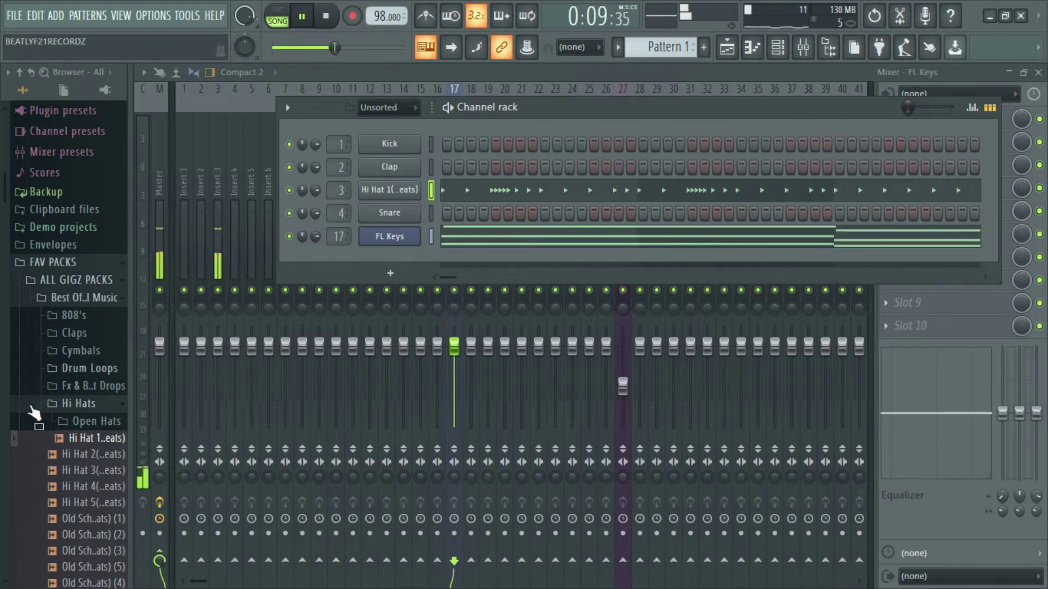
pyautogui.click(74, 404)
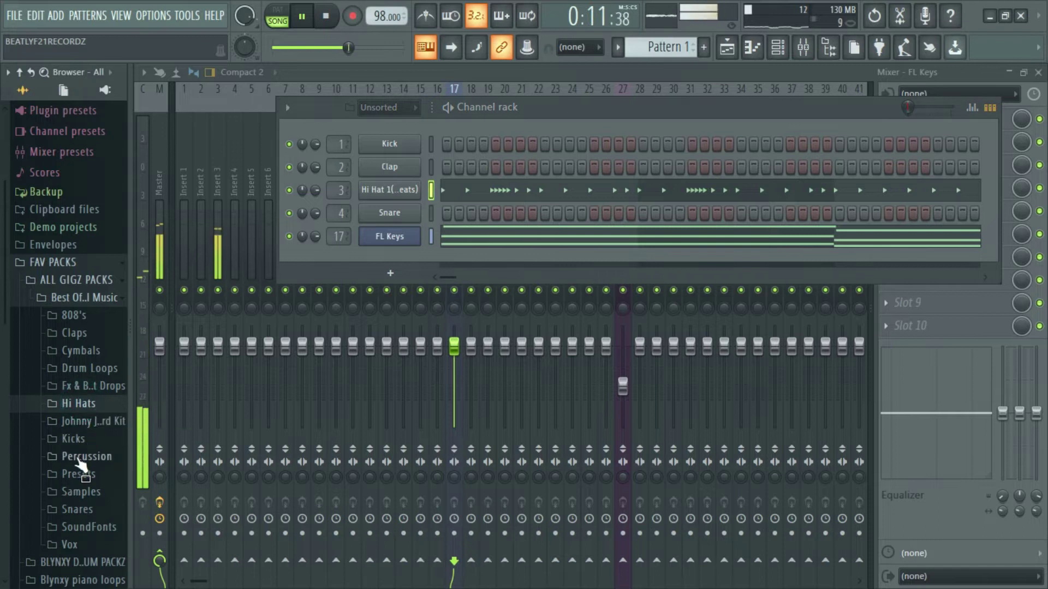
pyautogui.click(76, 509)
pyautogui.press('space')
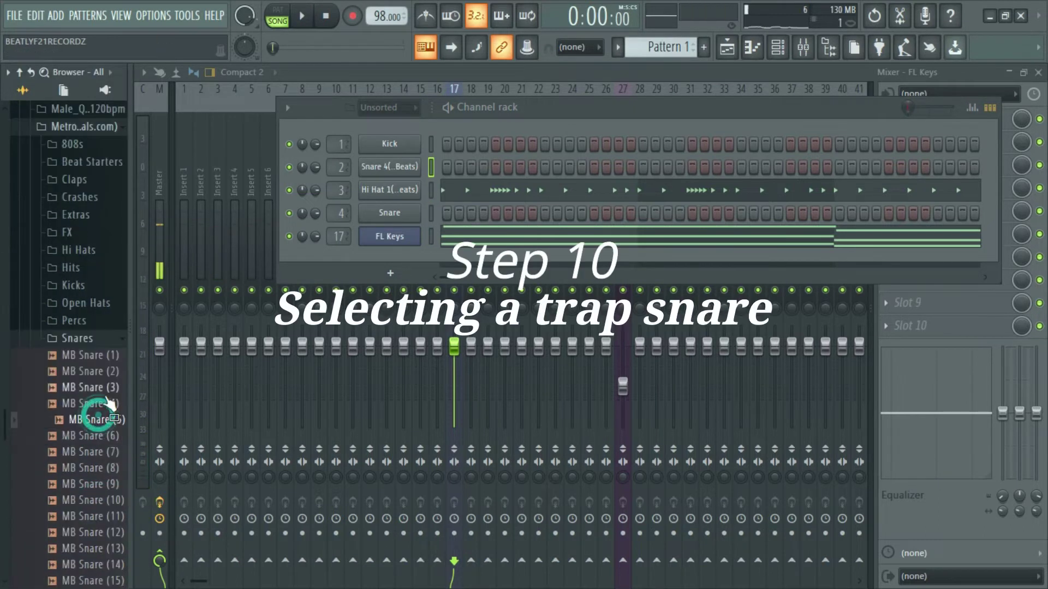
# Audition several MB Snare samples and load MB Snare (4) into the Snare channel
pyautogui.click(99, 389)
pyautogui.click(97, 483)
pyautogui.click(87, 580)
pyautogui.click(19, 481)
pyautogui.click(82, 298)
pyautogui.click(101, 266)
pyautogui.click(96, 234)
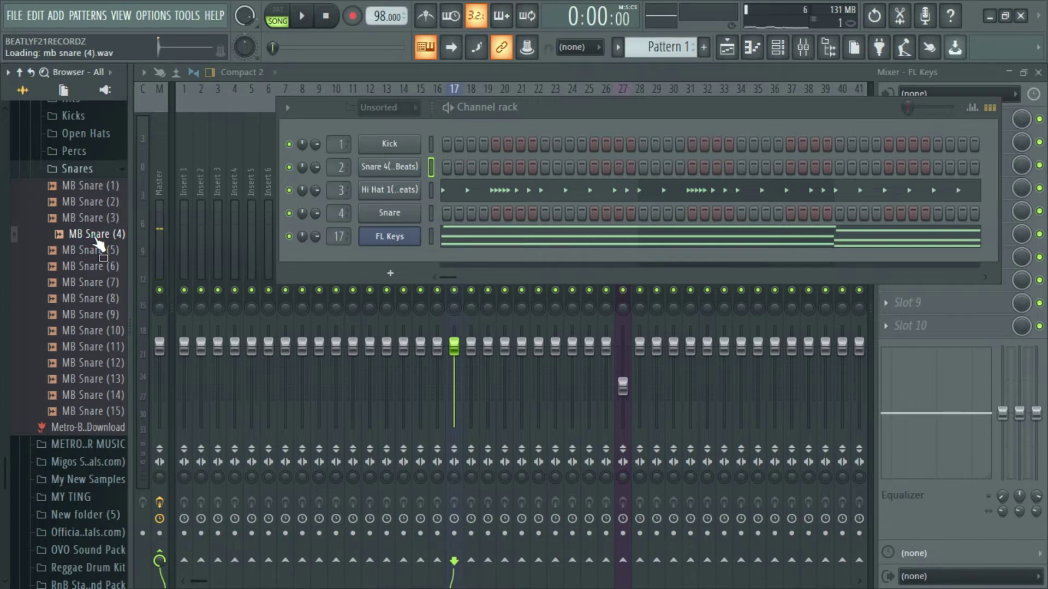
pyautogui.moveTo(97, 243); pyautogui.dragTo(378, 218)
# Restart playback and place an MB Snare (4) hit on step 9 of each bar from 1 to 8
pyautogui.press('space')
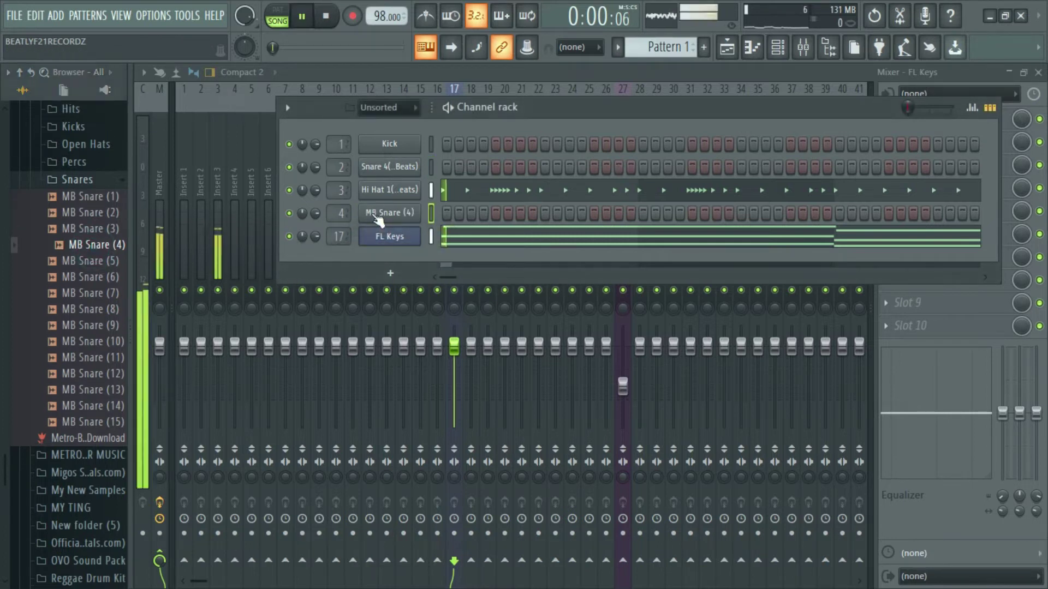
pyautogui.click(547, 214)
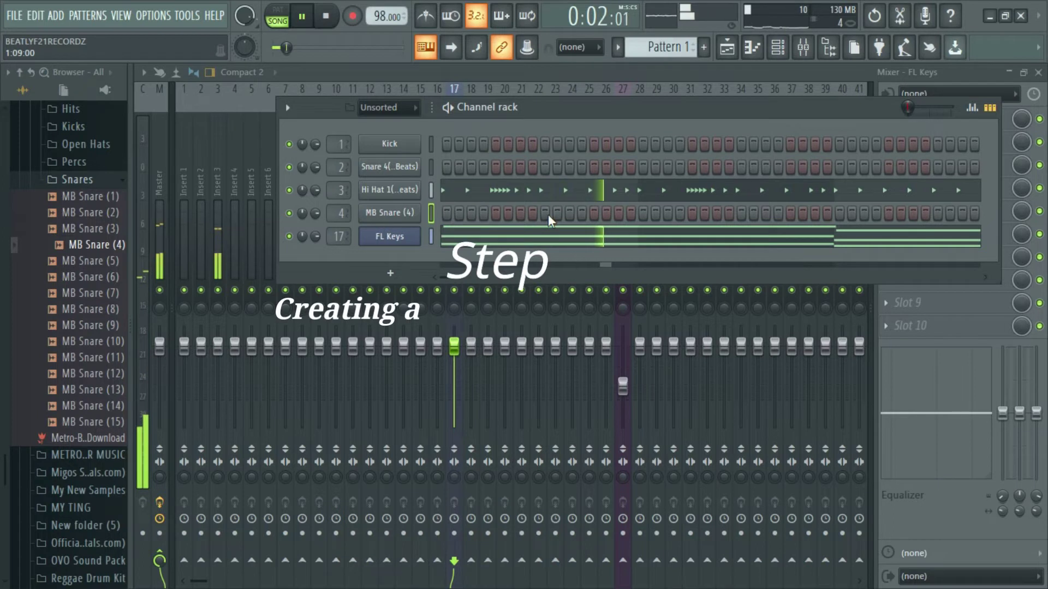
pyautogui.click(742, 214)
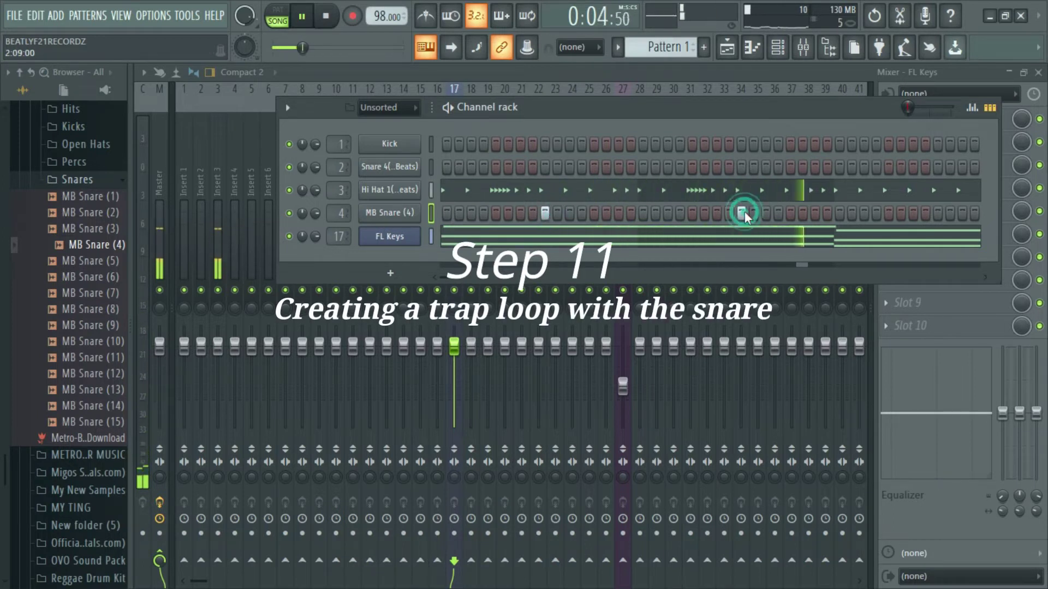
pyautogui.click(939, 213)
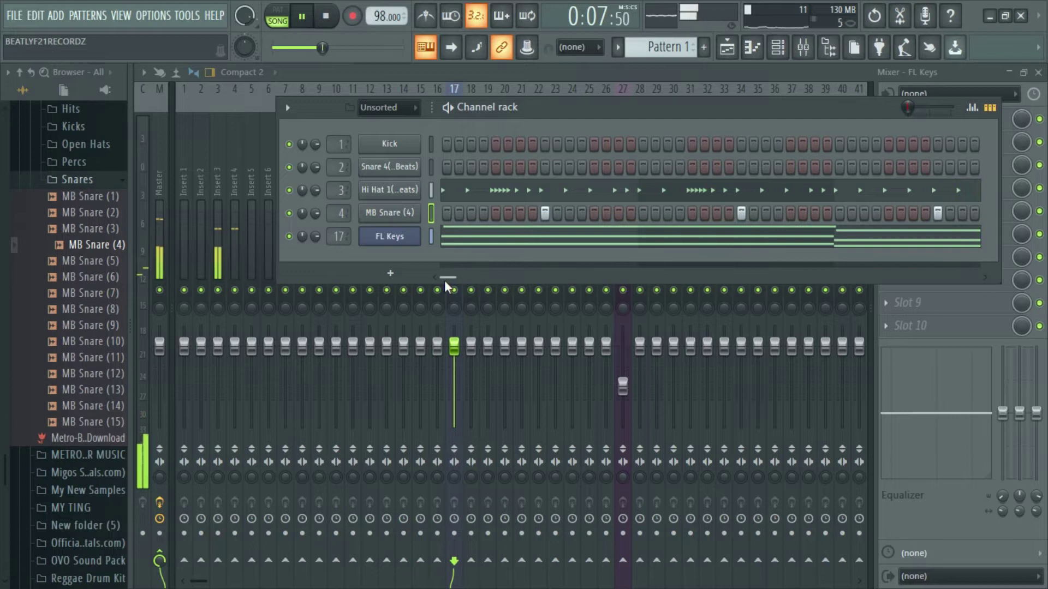
pyautogui.moveTo(444, 280); pyautogui.dragTo(722, 276)
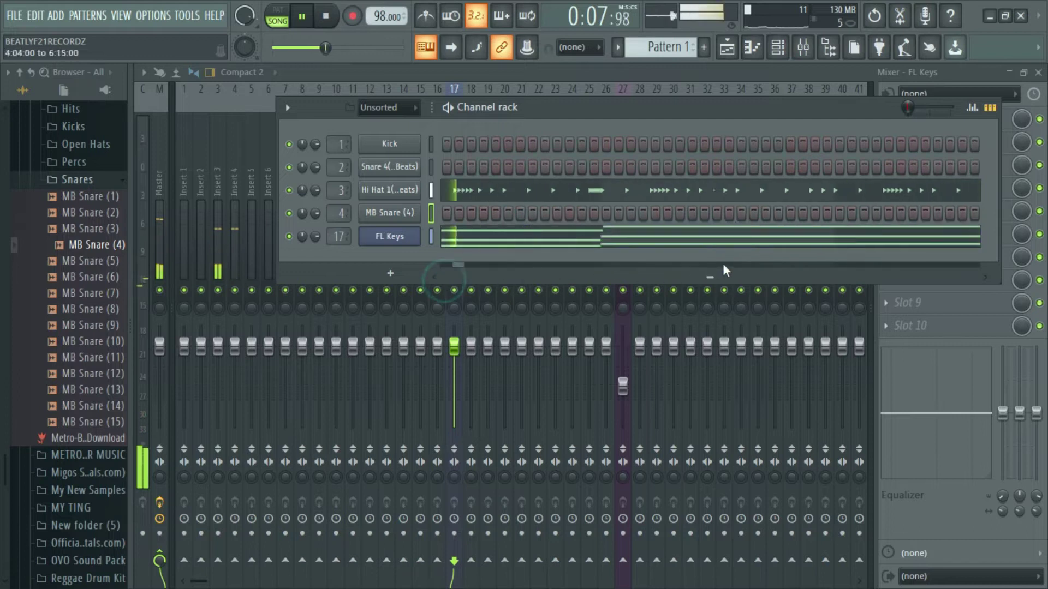
pyautogui.click(484, 213)
pyautogui.click(682, 213)
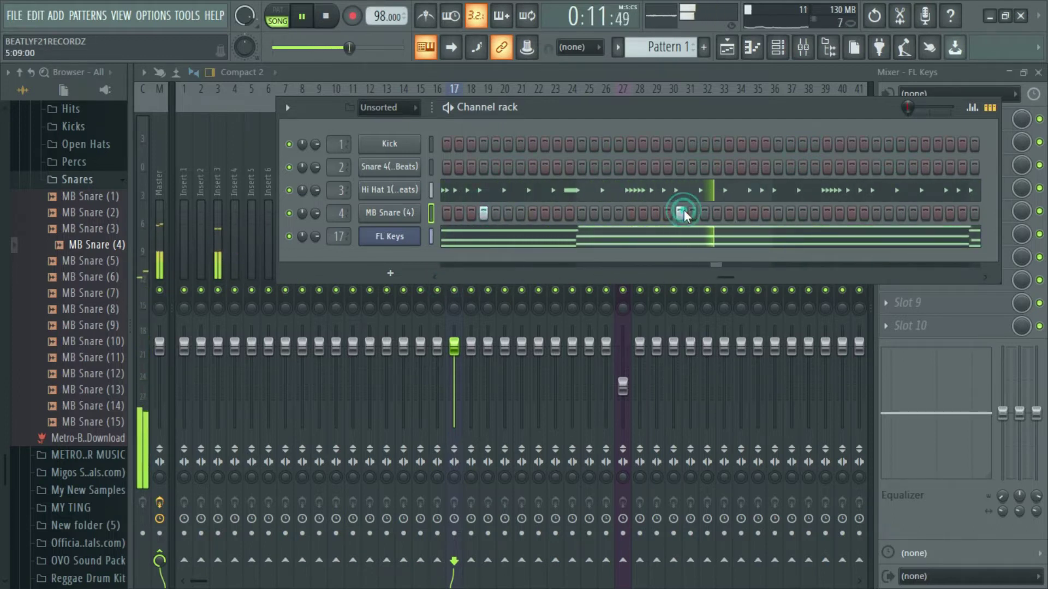
pyautogui.click(877, 213)
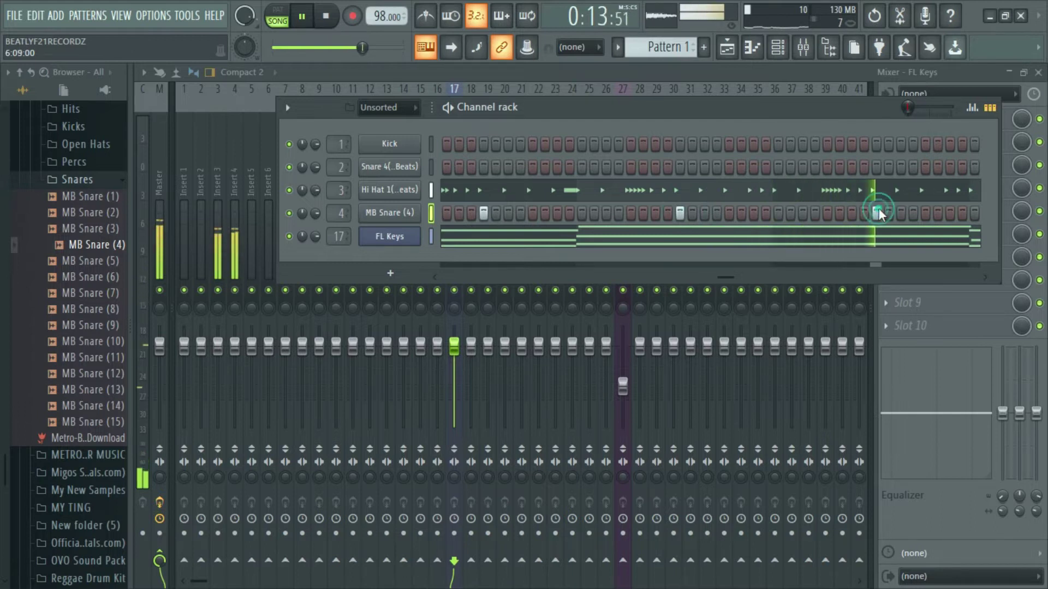
pyautogui.moveTo(724, 277); pyautogui.dragTo(843, 277)
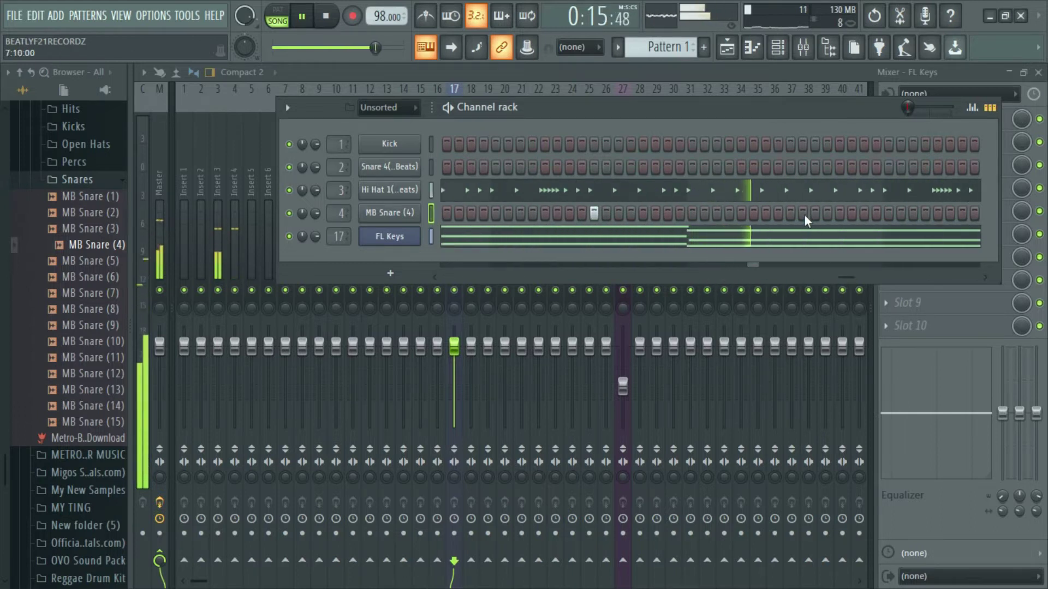
pyautogui.click(791, 214)
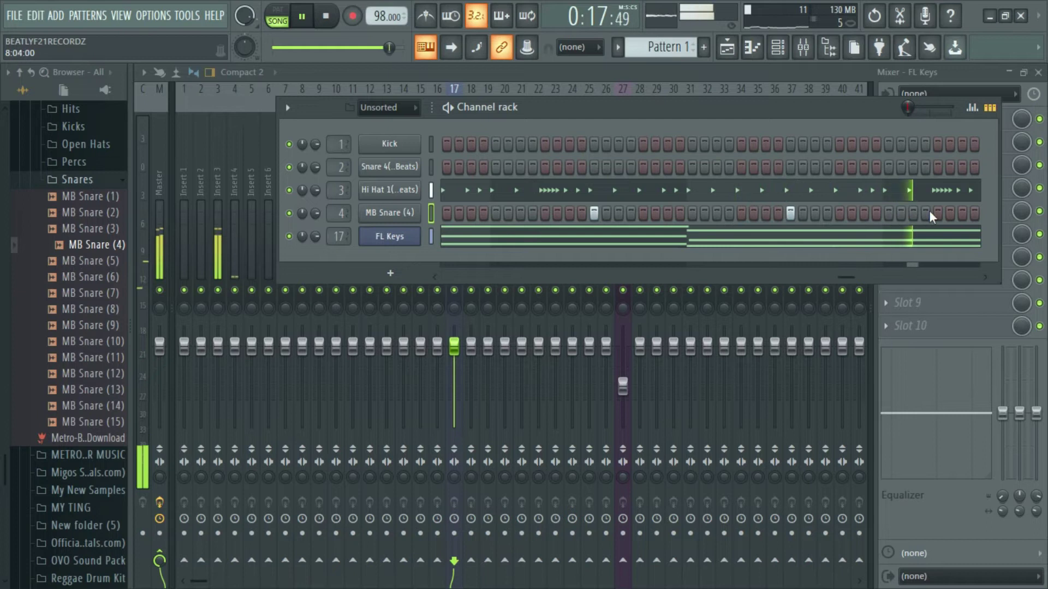
pyautogui.moveTo(848, 276); pyautogui.dragTo(407, 301)
pyautogui.click(855, 212)
# Place Snare 4 hits on step 15 of bar 1, steps 15 and 16 of bar 2, and steps 13, 15 and 16 of bar 4
pyautogui.click(619, 167)
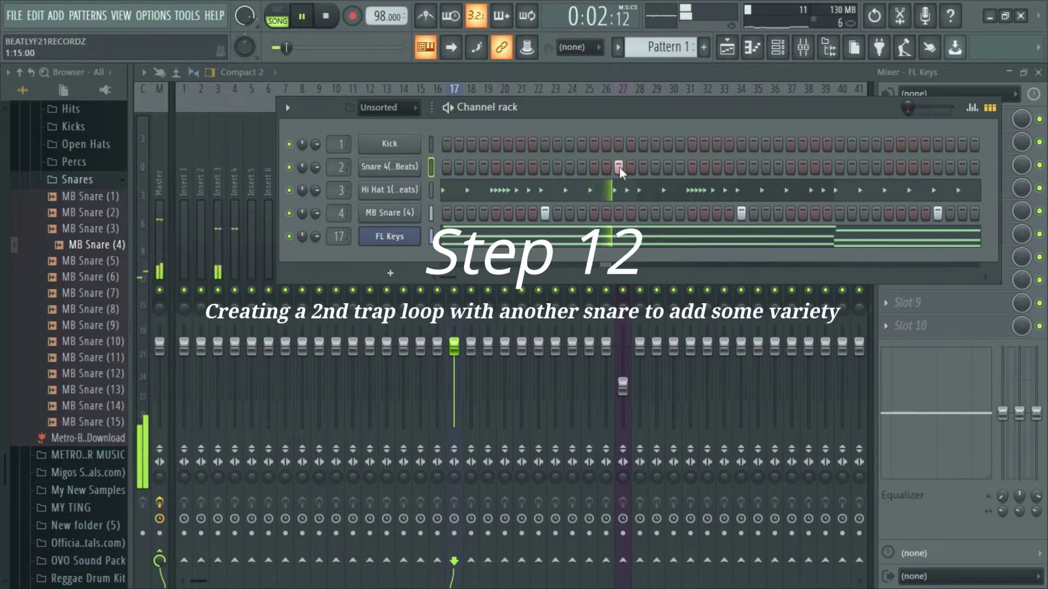
pyautogui.click(814, 167)
pyautogui.click(826, 167)
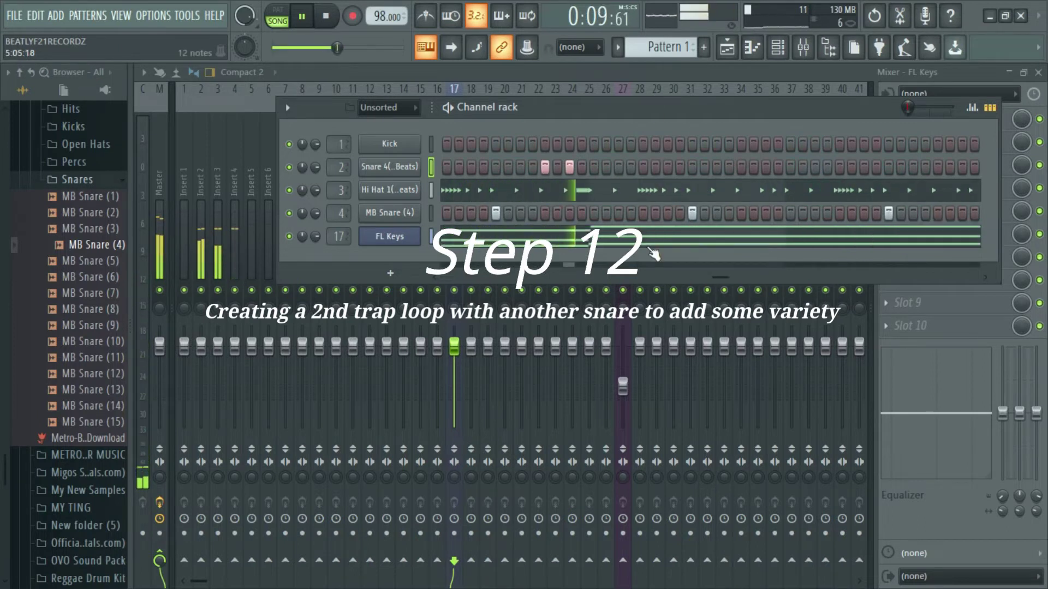
pyautogui.click(583, 166)
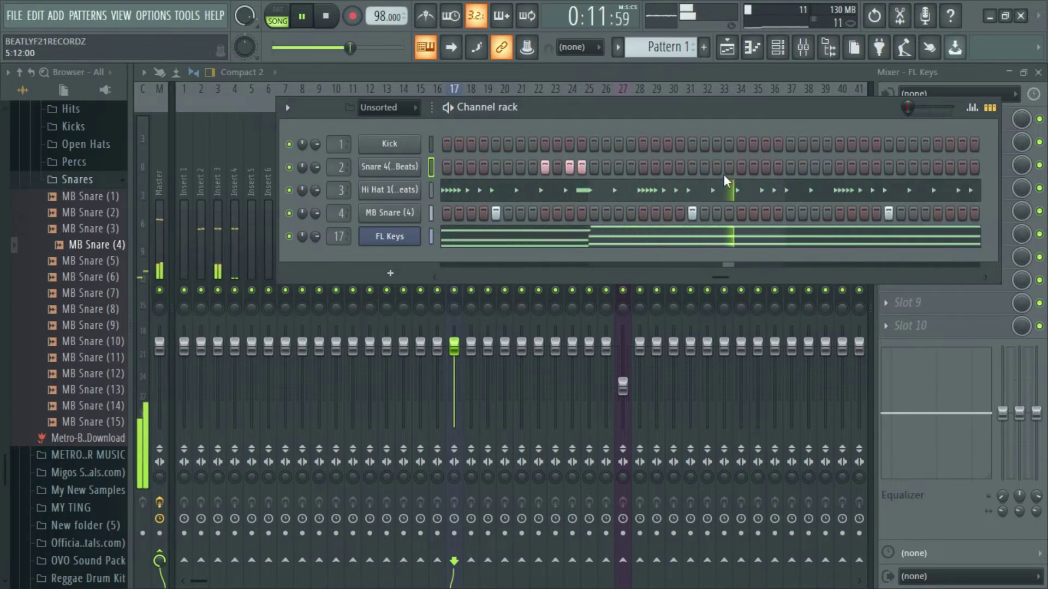
# Add Snare 4 hits on step 15 of bar 5, steps 3 and 13 of bar 6, and step 15 of bar 7
pyautogui.click(764, 168)
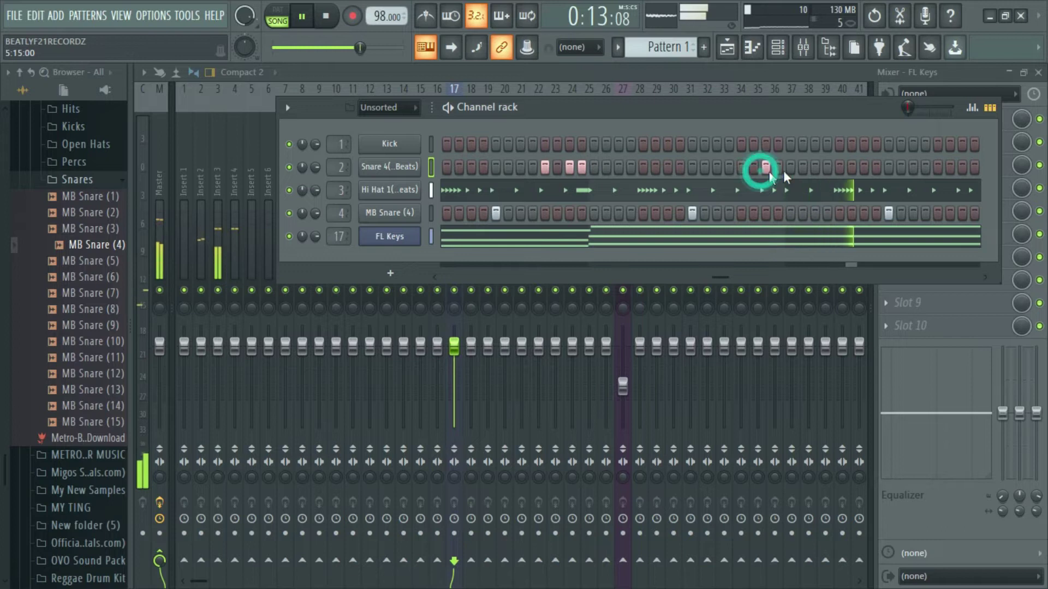
pyautogui.click(819, 168)
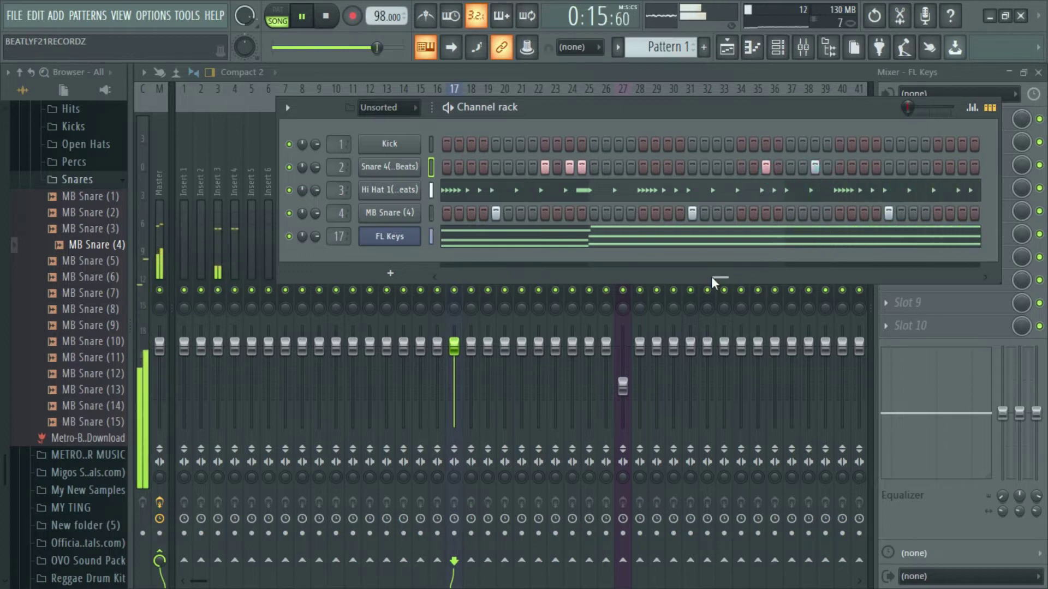
pyautogui.moveTo(720, 278); pyautogui.dragTo(804, 277)
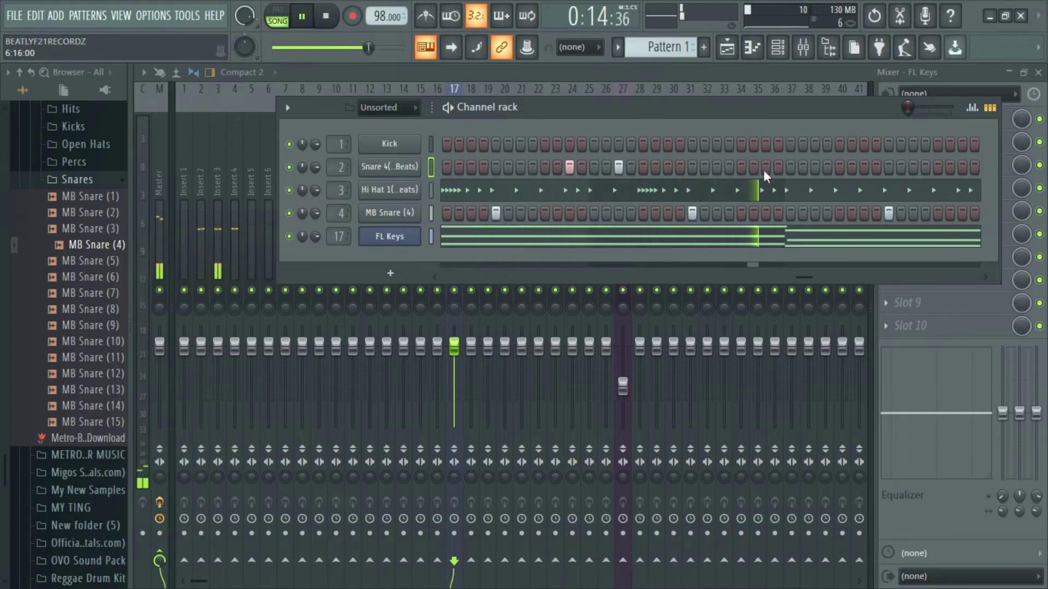
pyautogui.click(743, 168)
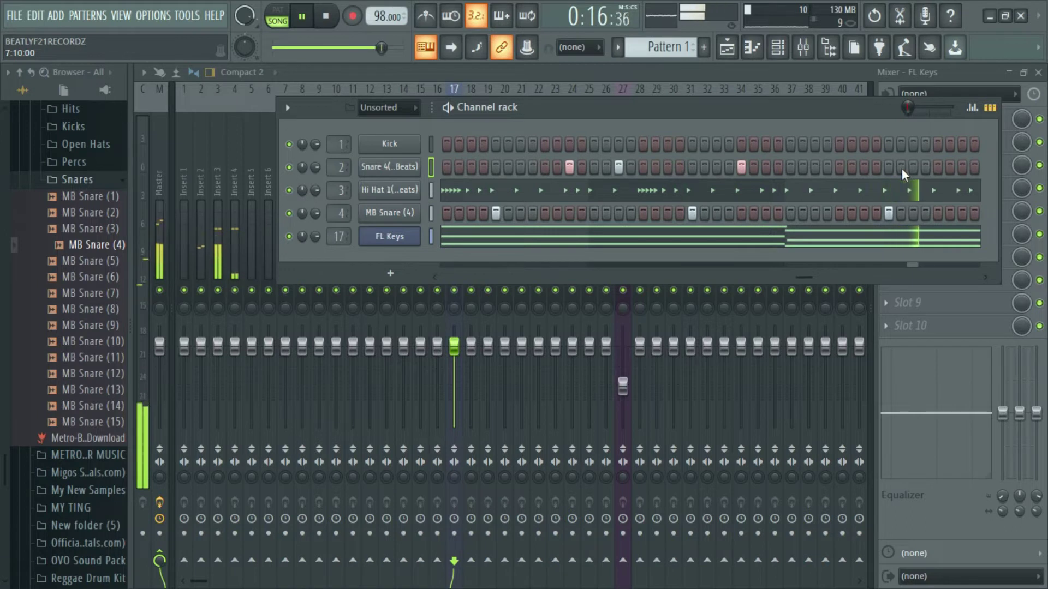
pyautogui.click(963, 168)
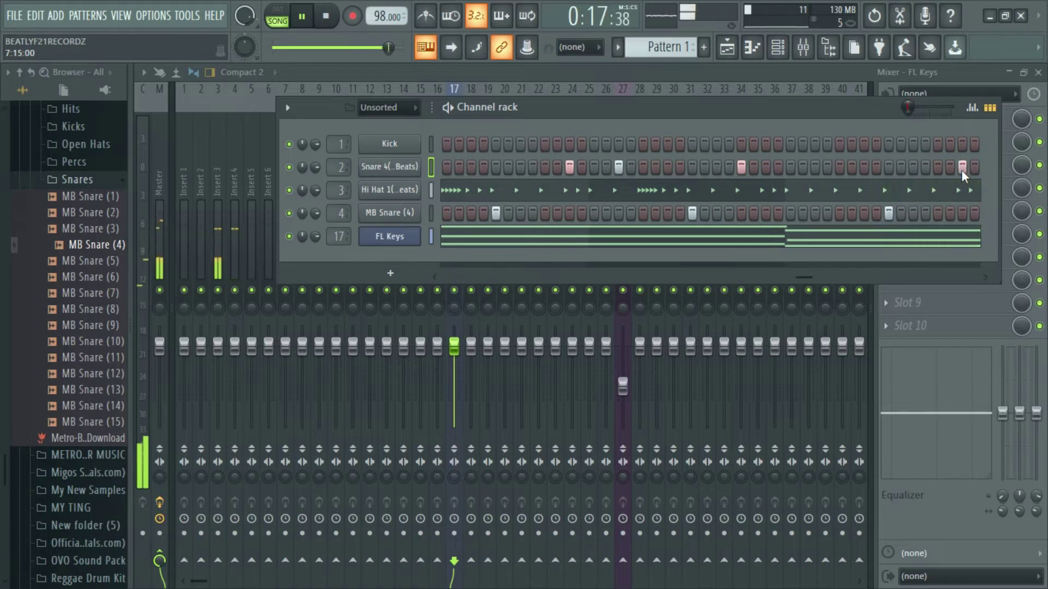
# Add Snare 4 hits on steps 13 and 15 of bar 8
pyautogui.click(812, 276)
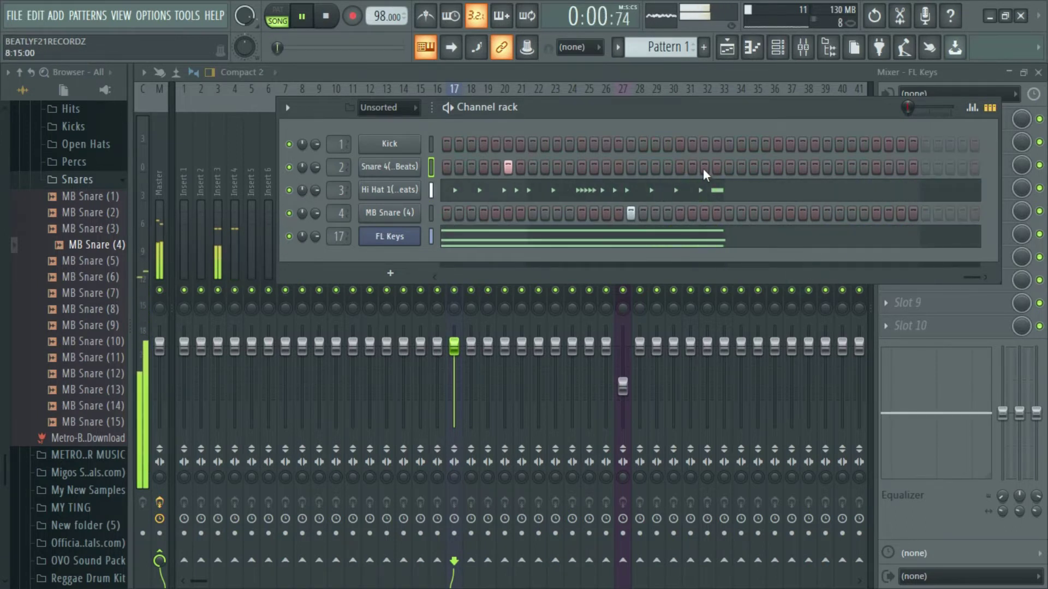
pyautogui.click(704, 167)
pyautogui.click(681, 167)
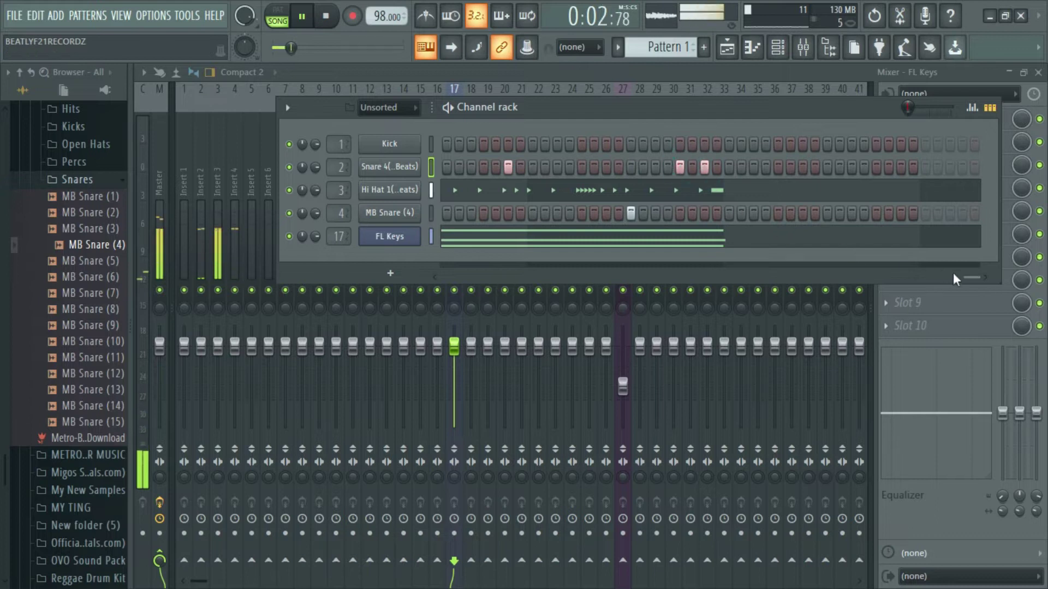
pyautogui.moveTo(964, 275); pyautogui.dragTo(801, 274)
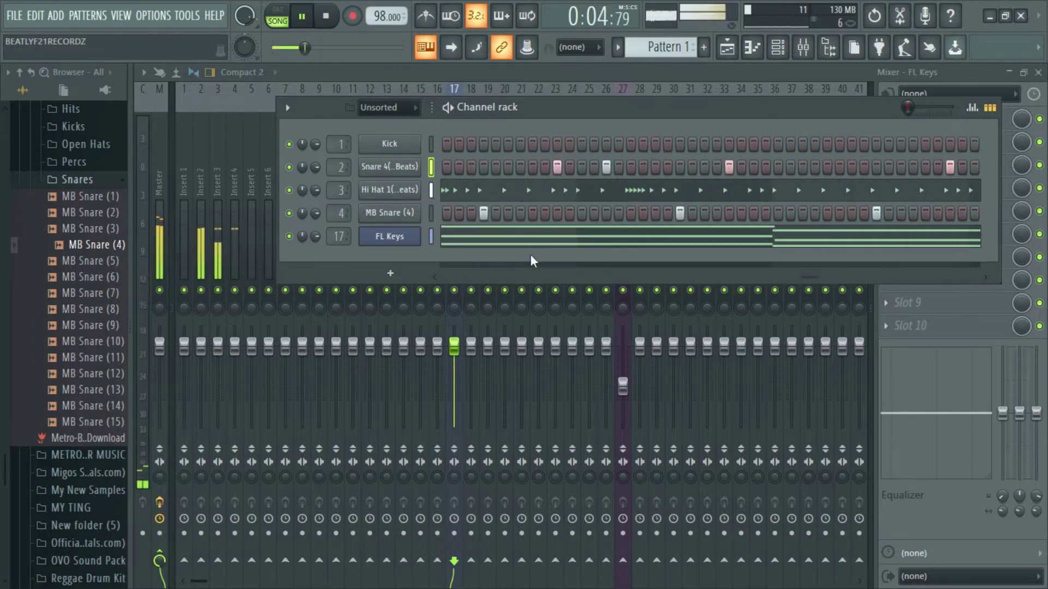
pyautogui.click(752, 47)
pyautogui.click(752, 47)
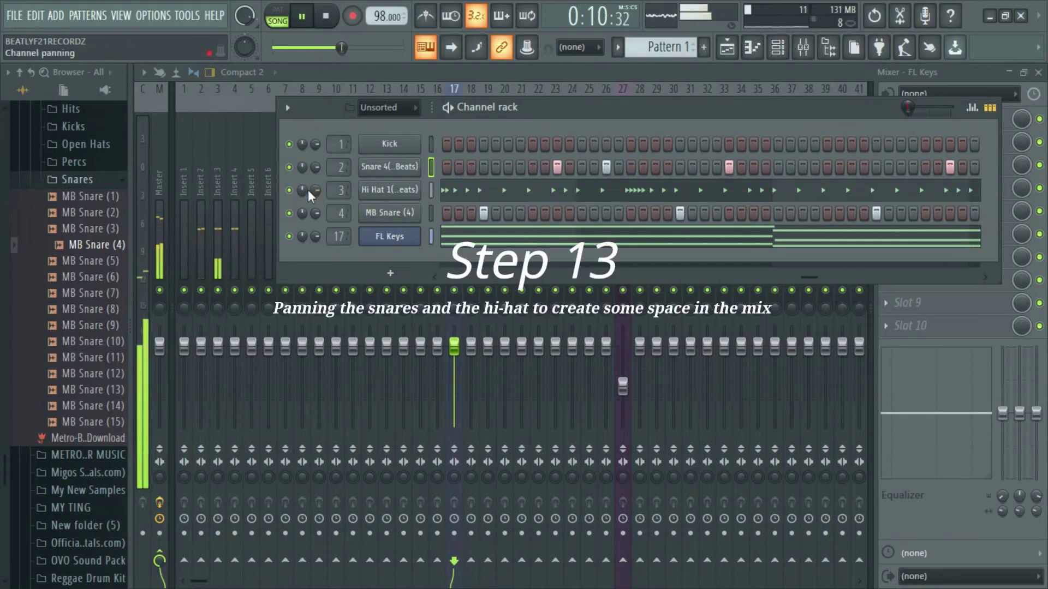
# Pan the Hi Hat 1 channel 26% left and adjust the Snare 4 channel's panning
pyautogui.moveTo(304, 188); pyautogui.dragTo(305, 207)
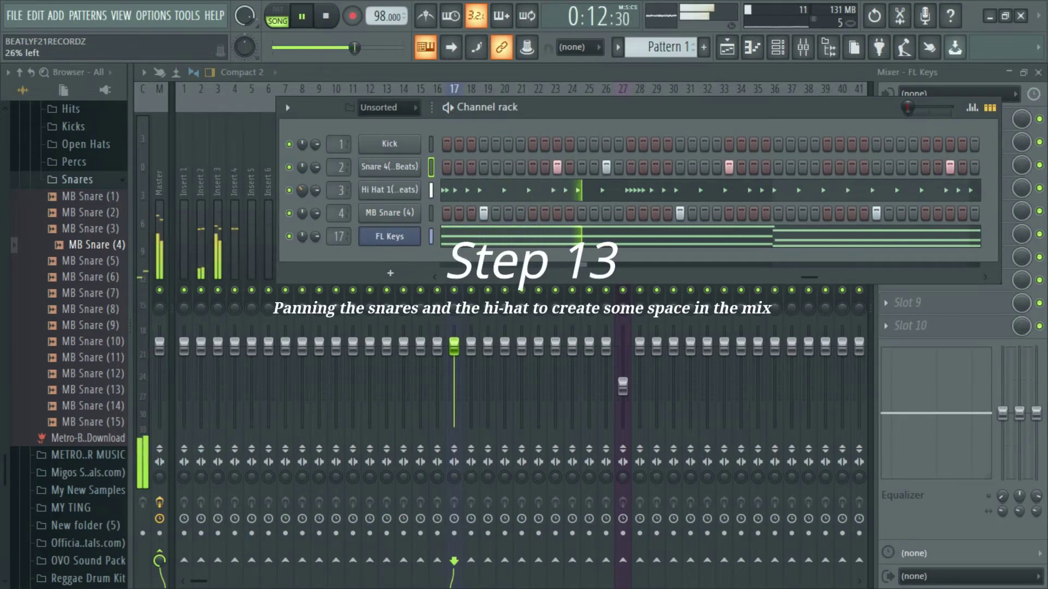
pyautogui.moveTo(303, 167)
pyautogui.mouseDown()
pyautogui.moveTo(302, 155)
pyautogui.moveTo(302, 166)
pyautogui.mouseUp()
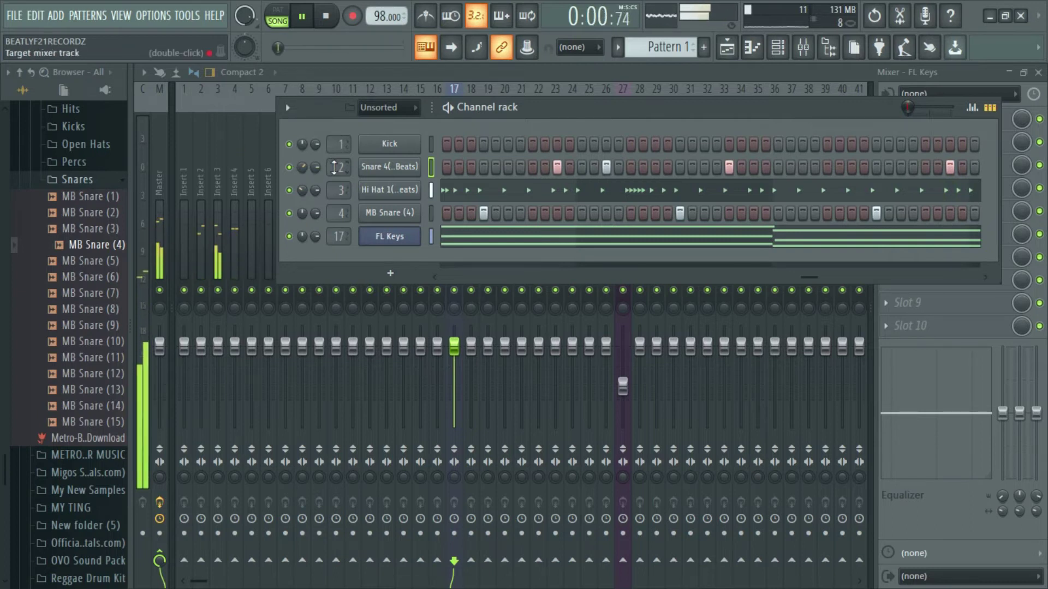
# Audition samples in the Metro Boomin Kicks folder and replace the Kick channel's sound with MB Kick (8)
pyautogui.click(78, 183)
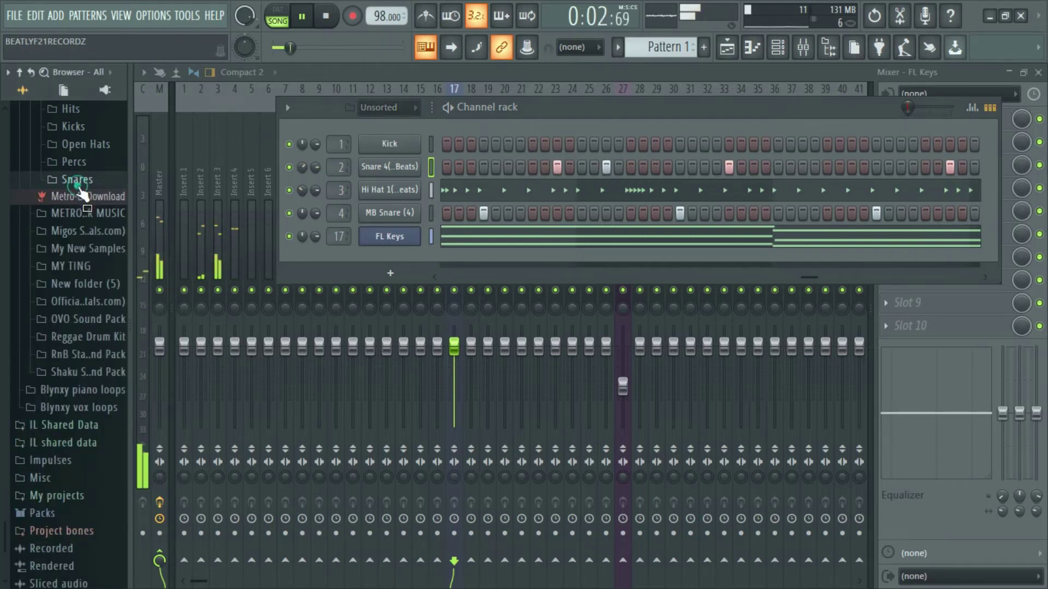
pyautogui.click(76, 126)
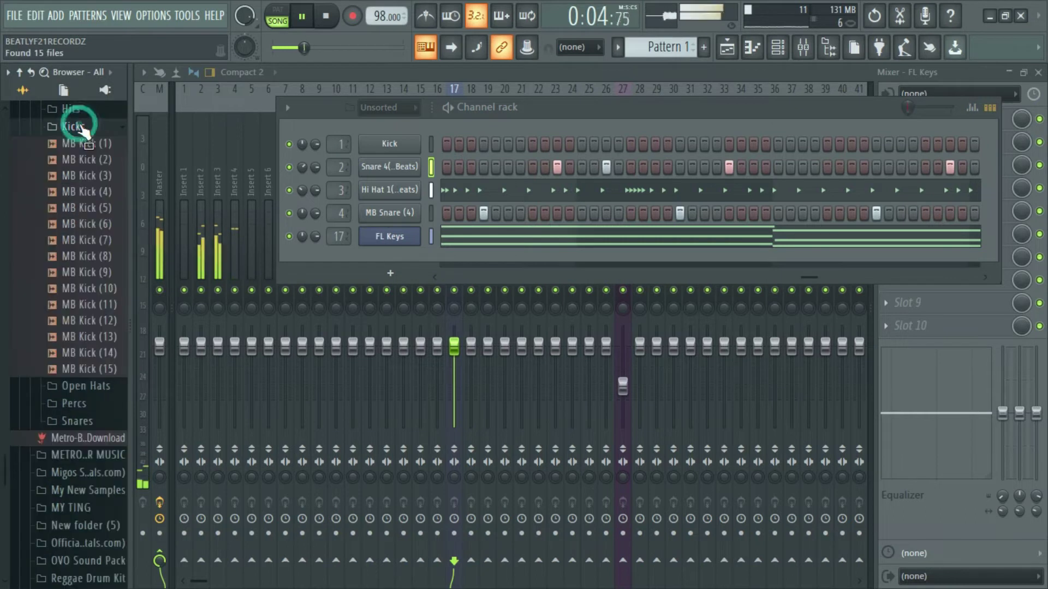
pyautogui.press('space')
pyautogui.click(103, 305)
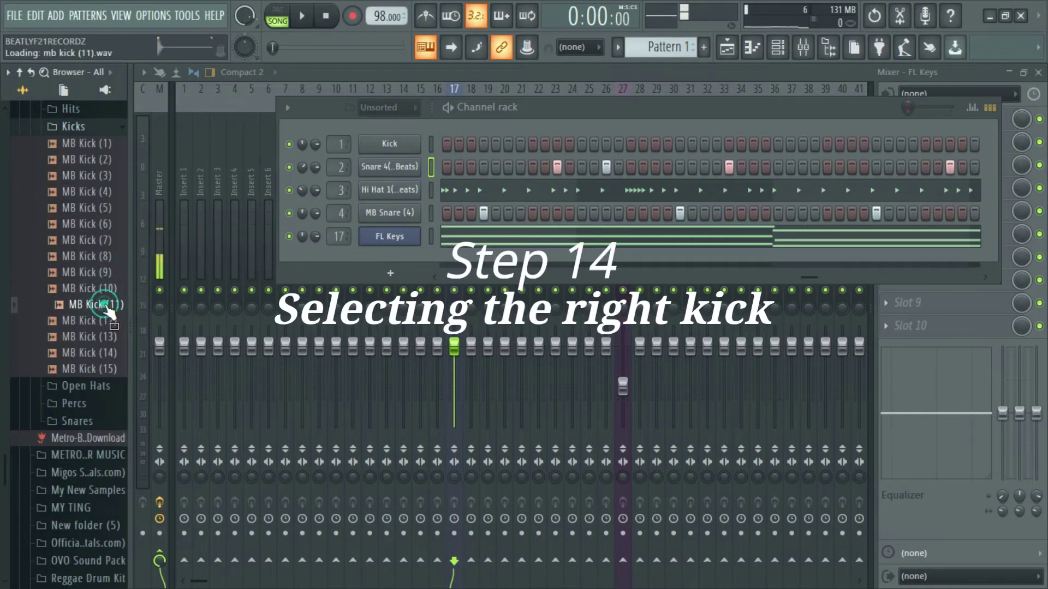
pyautogui.click(106, 271)
pyautogui.click(109, 256)
pyautogui.moveTo(109, 257); pyautogui.dragTo(381, 146)
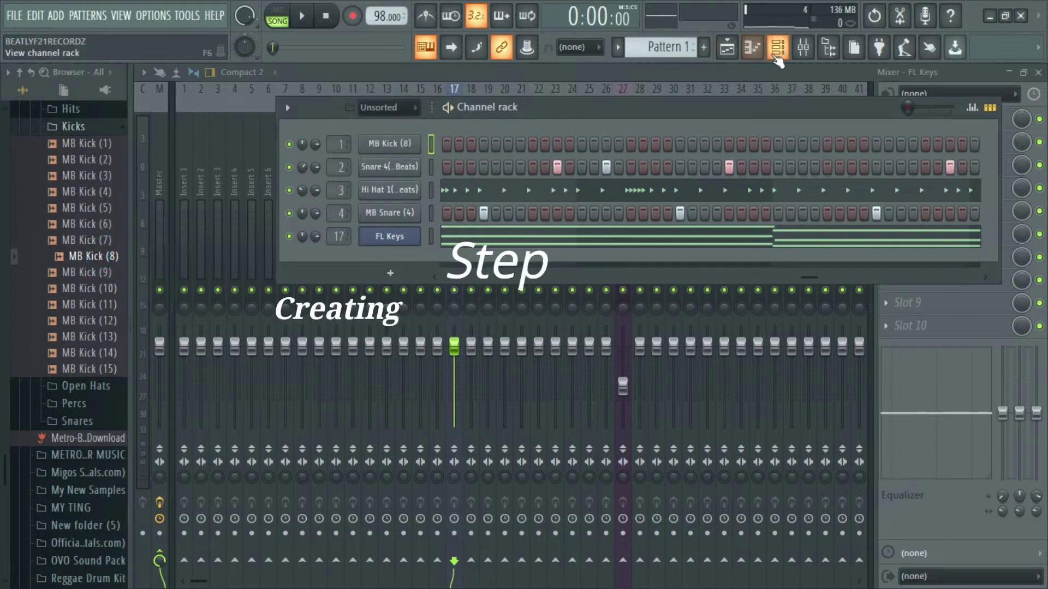
# Program the MB Kick (8) loop, ending with hits on steps 1, 5 and 13 of bar 7 and steps 5 and 11 of bar 8
pyautogui.click(447, 143)
pyautogui.click(471, 144)
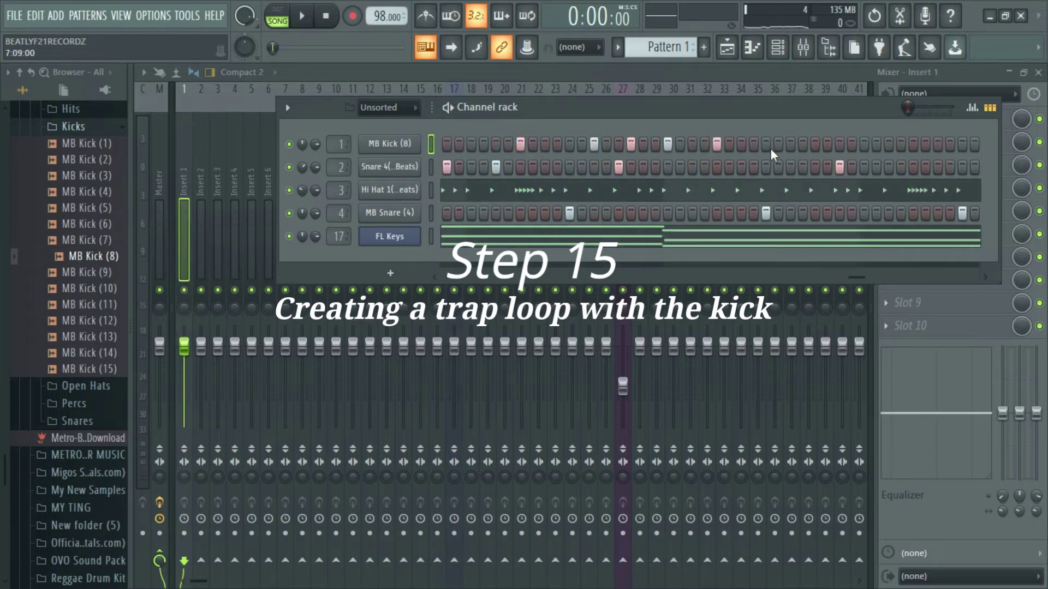
pyautogui.press('space')
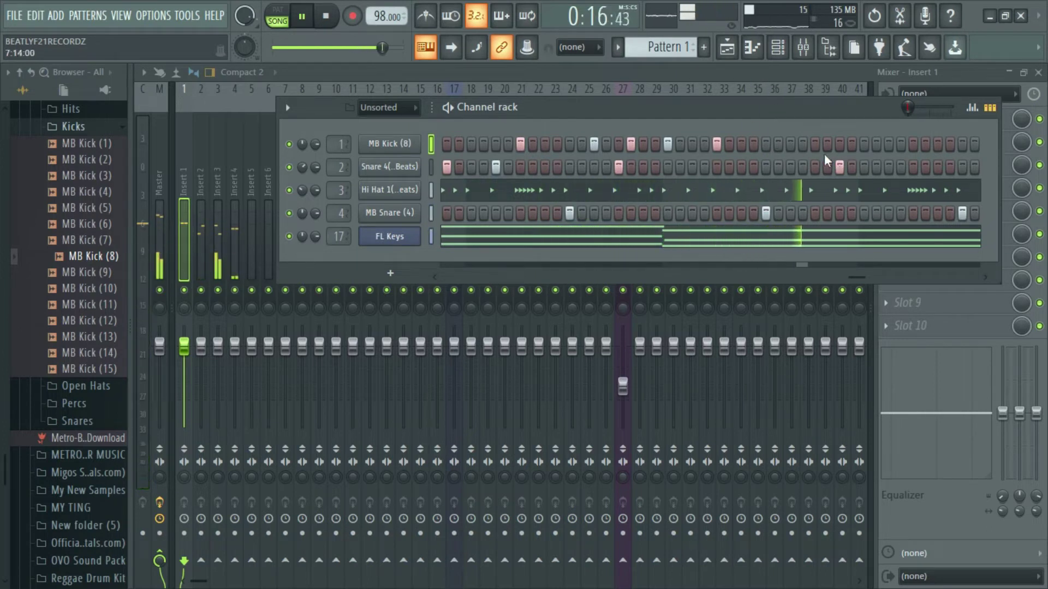
pyautogui.click(813, 145)
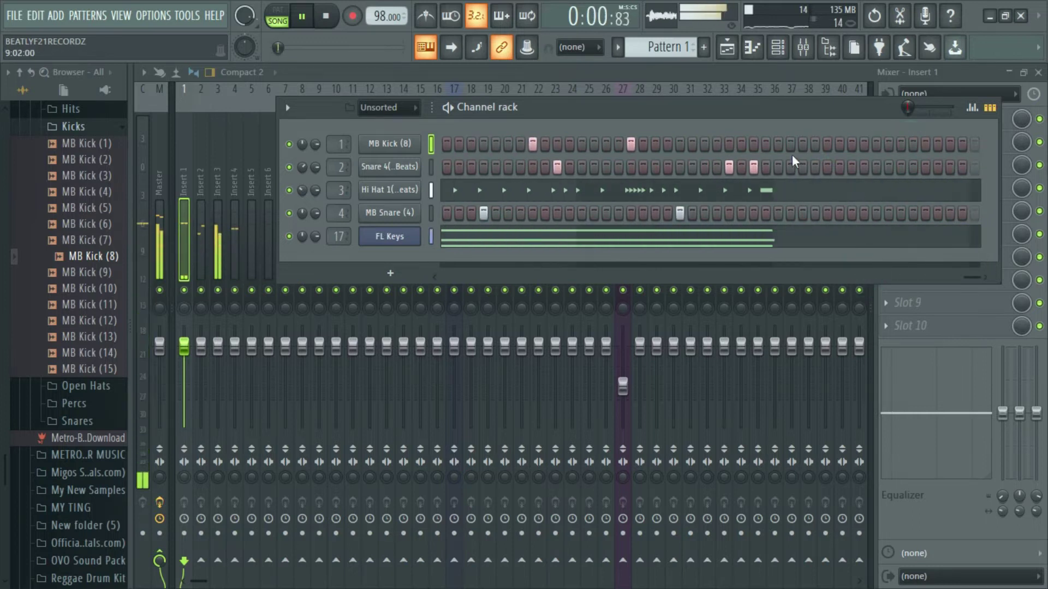
pyautogui.click(703, 144)
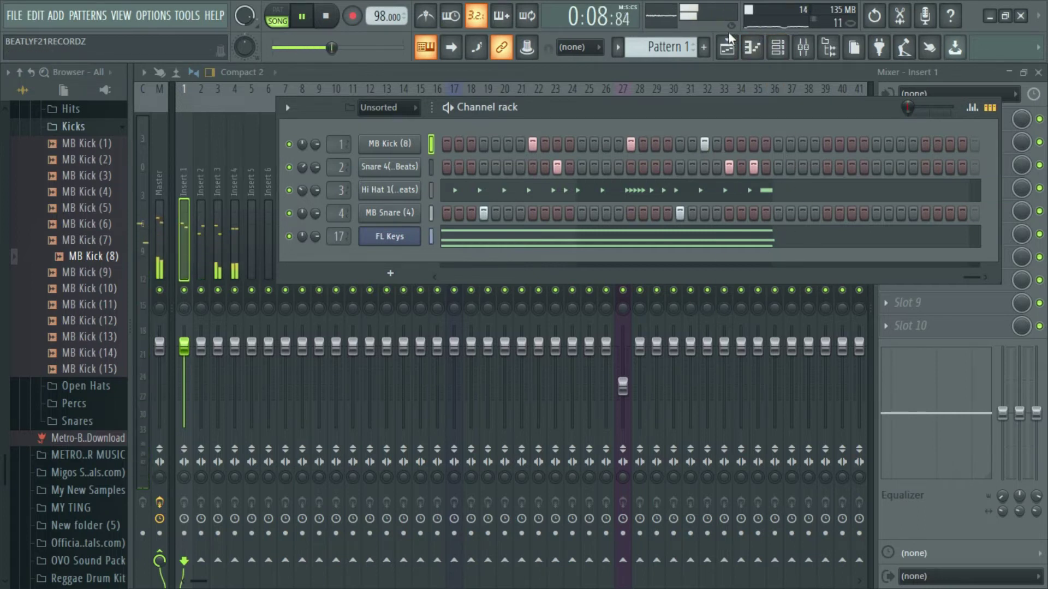
# With only mixer tracks Insert 1 and Insert 3 audible during playback, lower Insert 3's fader to about -8.0 dB
pyautogui.click(727, 47)
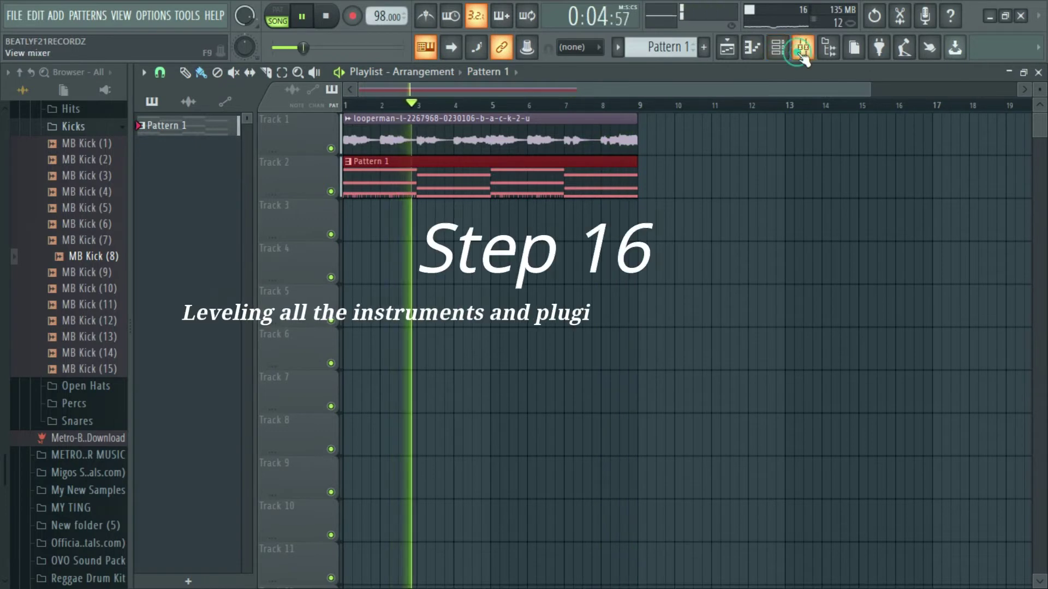
pyautogui.click(801, 54)
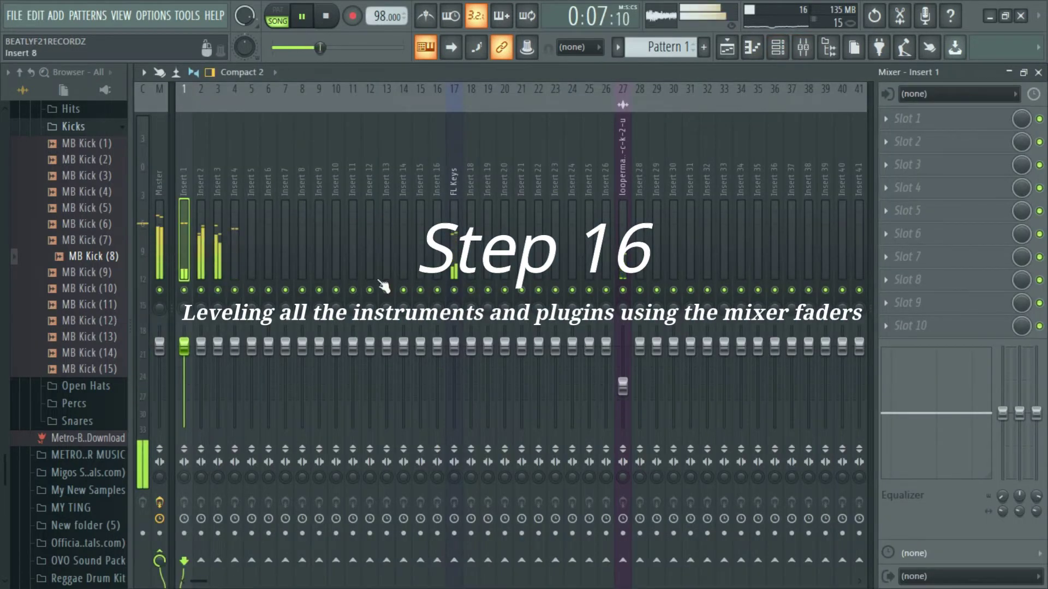
pyautogui.press('space')
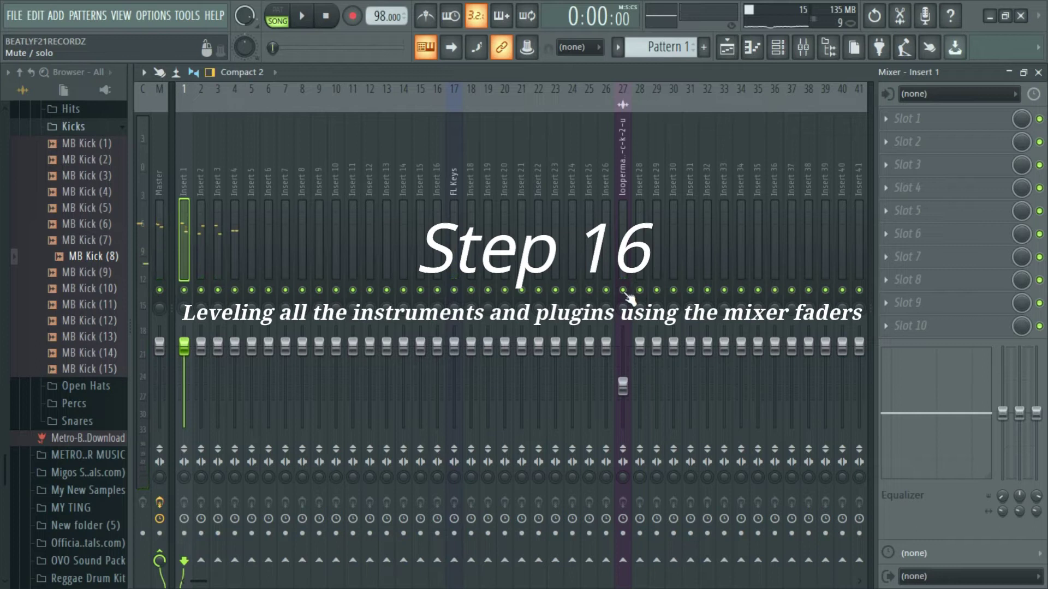
pyautogui.rightClick(184, 290)
pyautogui.press('space')
pyautogui.click(217, 290)
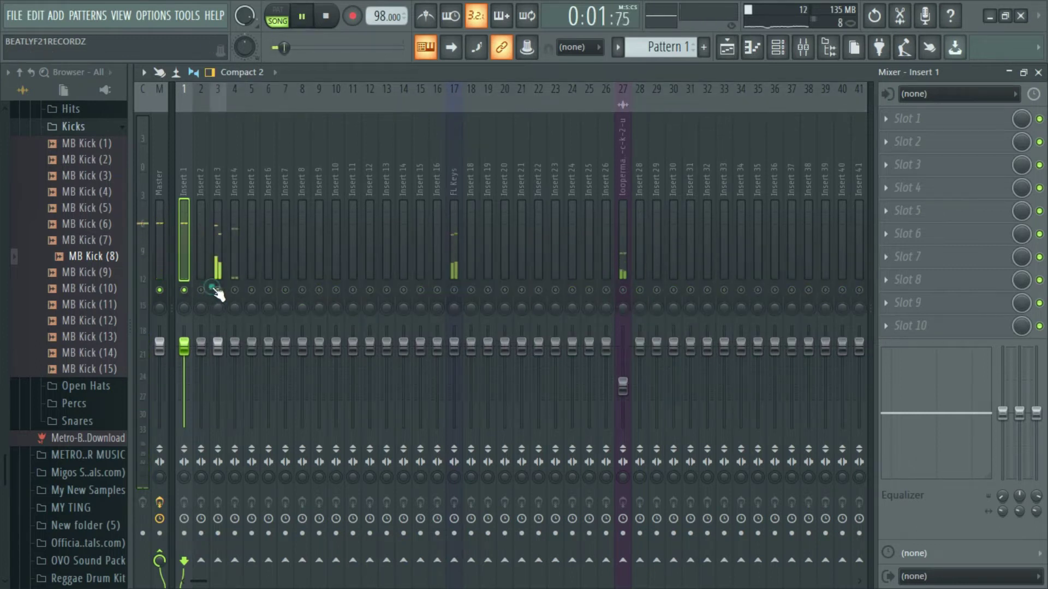
pyautogui.moveTo(217, 345); pyautogui.dragTo(218, 372)
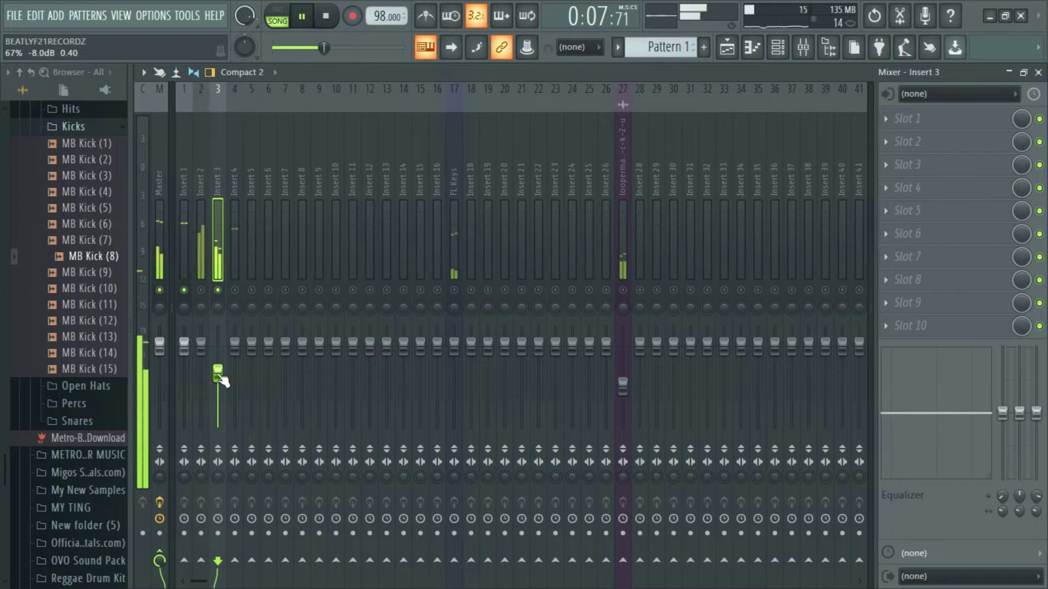
# Solo the FL Keys mixer track and lower its fader to roughly the height of the vocal loop track's fader
pyautogui.rightClick(454, 291)
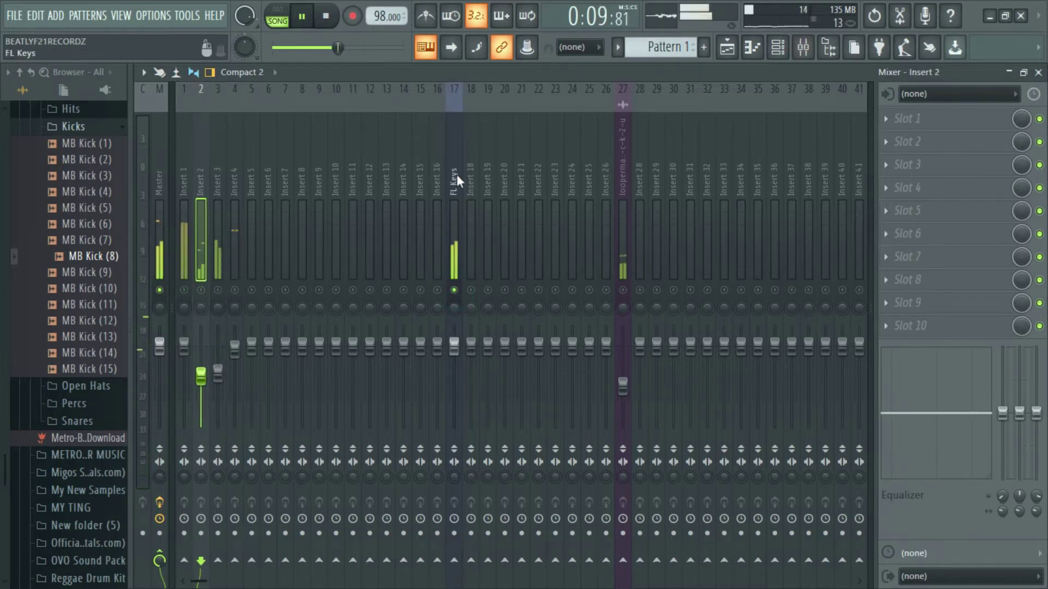
pyautogui.click(461, 153)
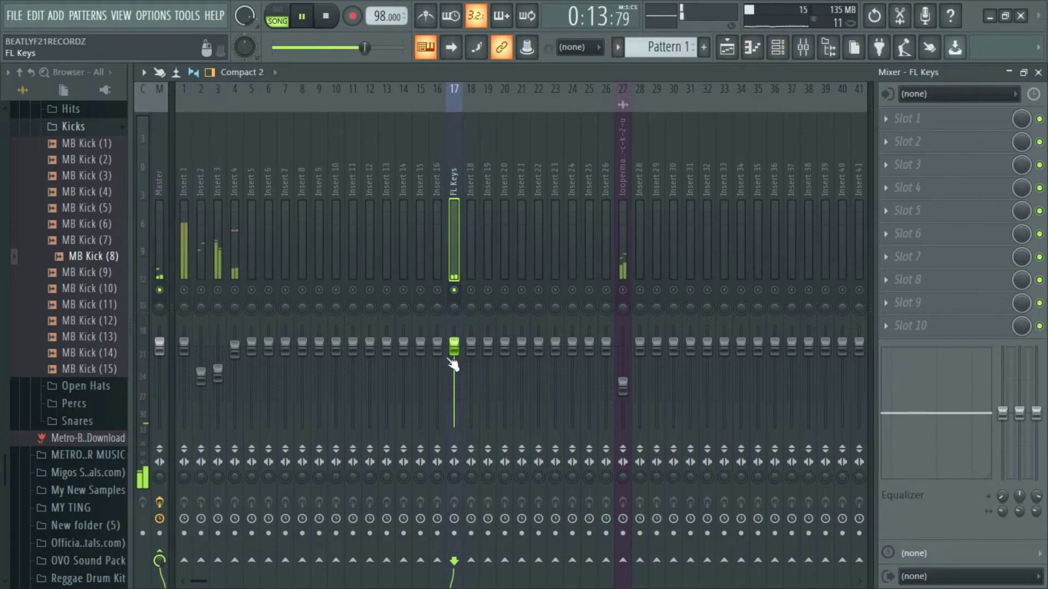
pyautogui.moveTo(459, 361); pyautogui.dragTo(461, 387)
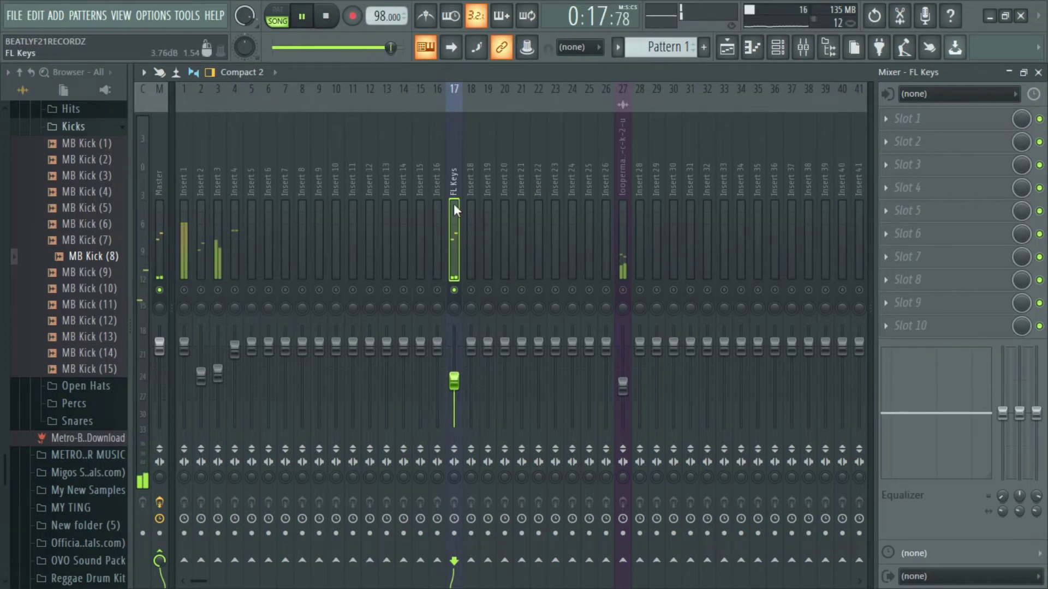
# Add Fruity Stereo Enhancer to slot 1 of the FL Keys mixer track and apply its "For strings" preset
pyautogui.click(896, 123)
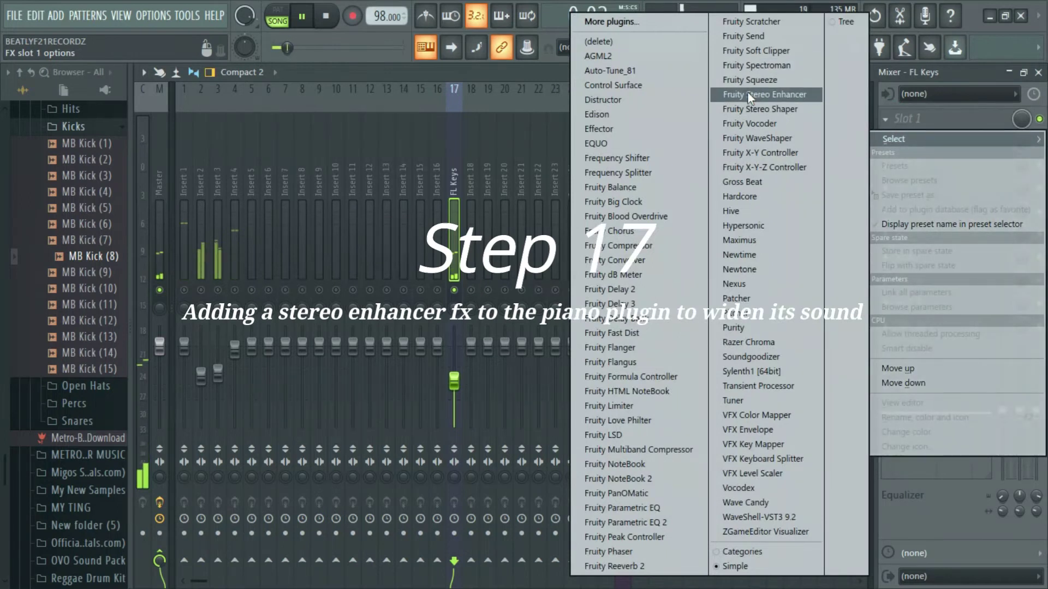
pyautogui.click(748, 94)
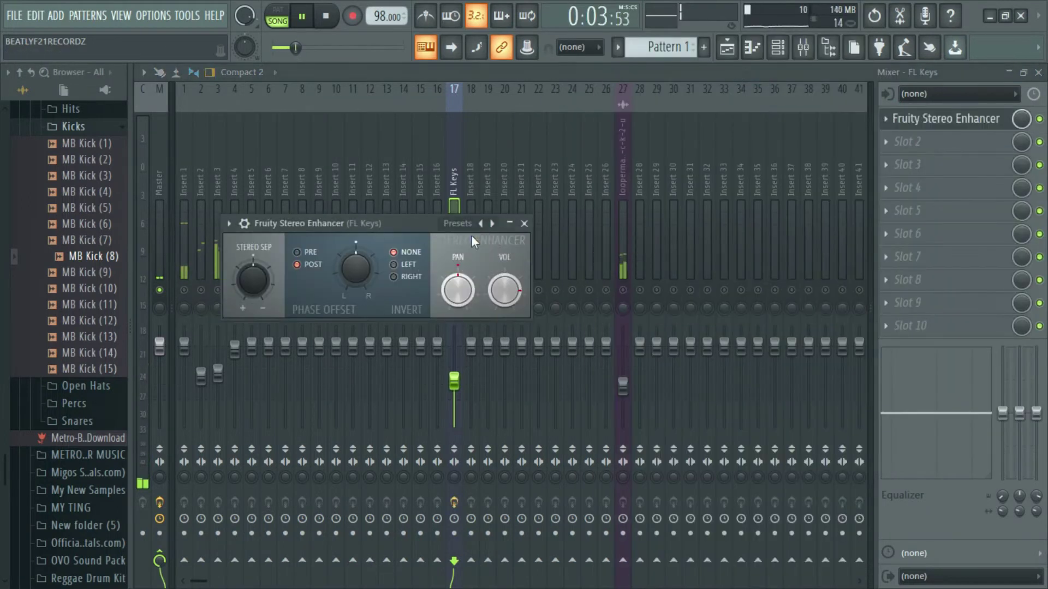
pyautogui.click(496, 227)
pyautogui.click(497, 227)
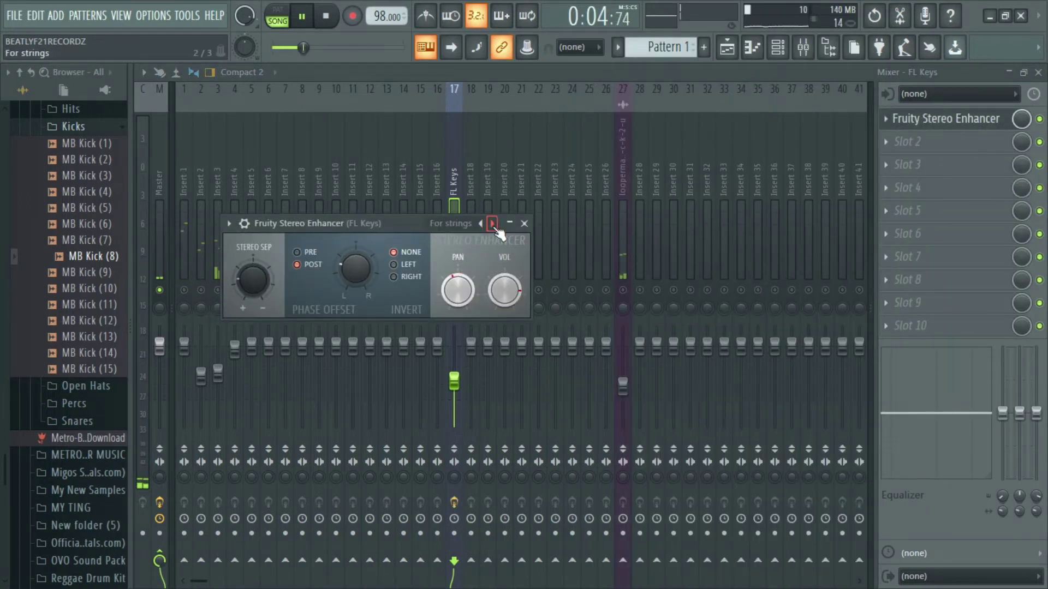
pyautogui.click(525, 224)
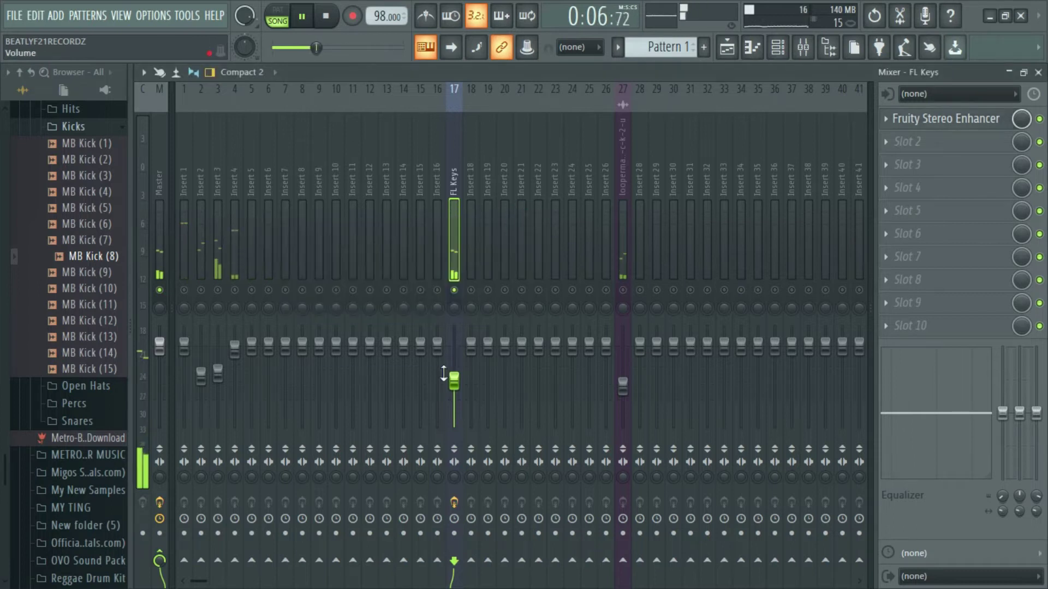
# Raise the FL Keys fader slightly, balancing it against Inserts 3 and 4 and against the full mix with every track unmuted
pyautogui.moveTo(454, 382); pyautogui.dragTo(453, 379)
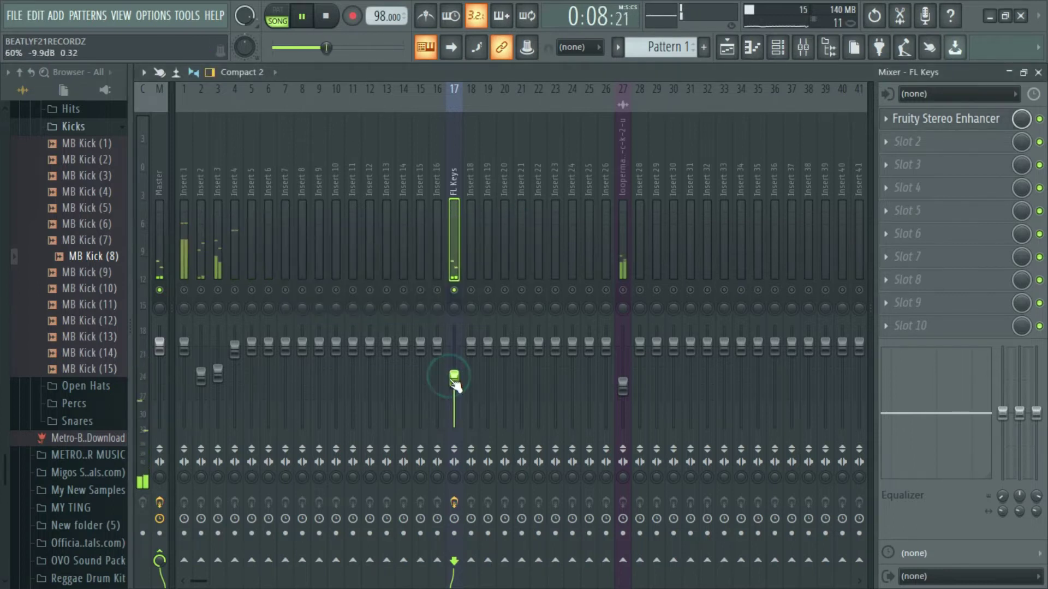
pyautogui.click(217, 290)
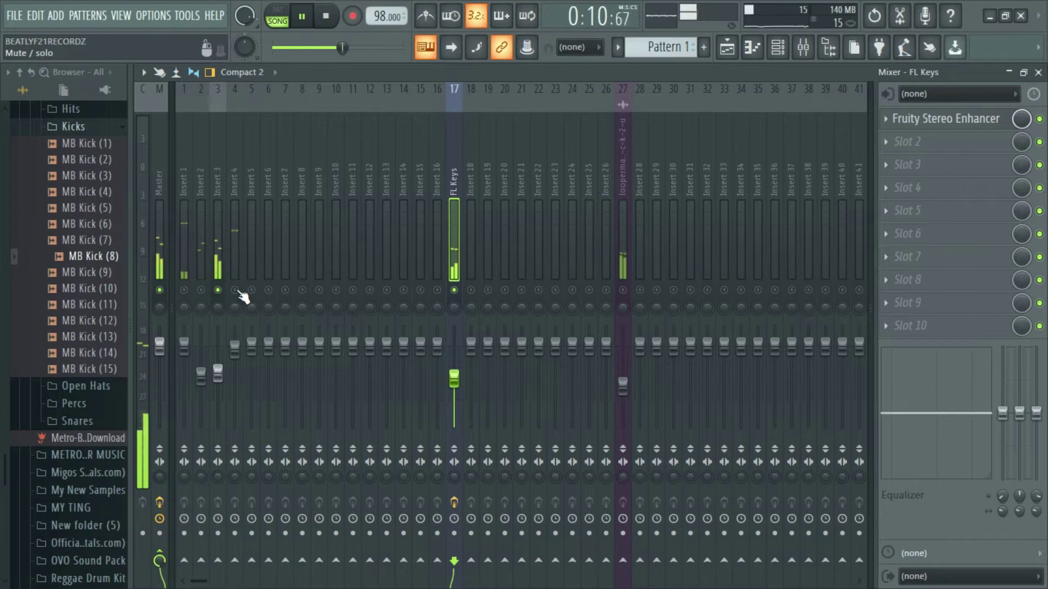
pyautogui.click(234, 290)
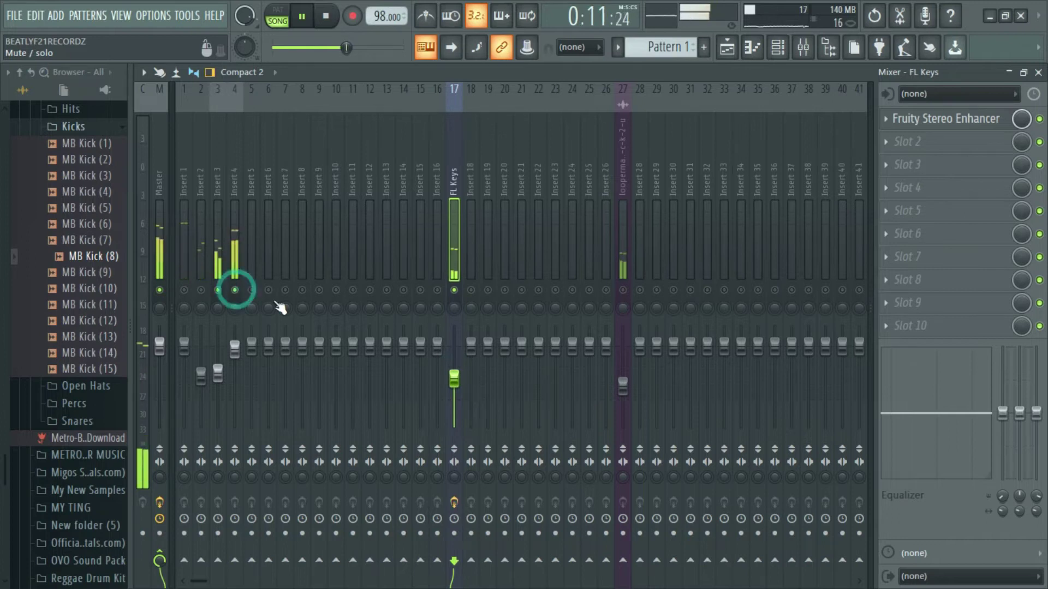
pyautogui.rightClick(455, 290)
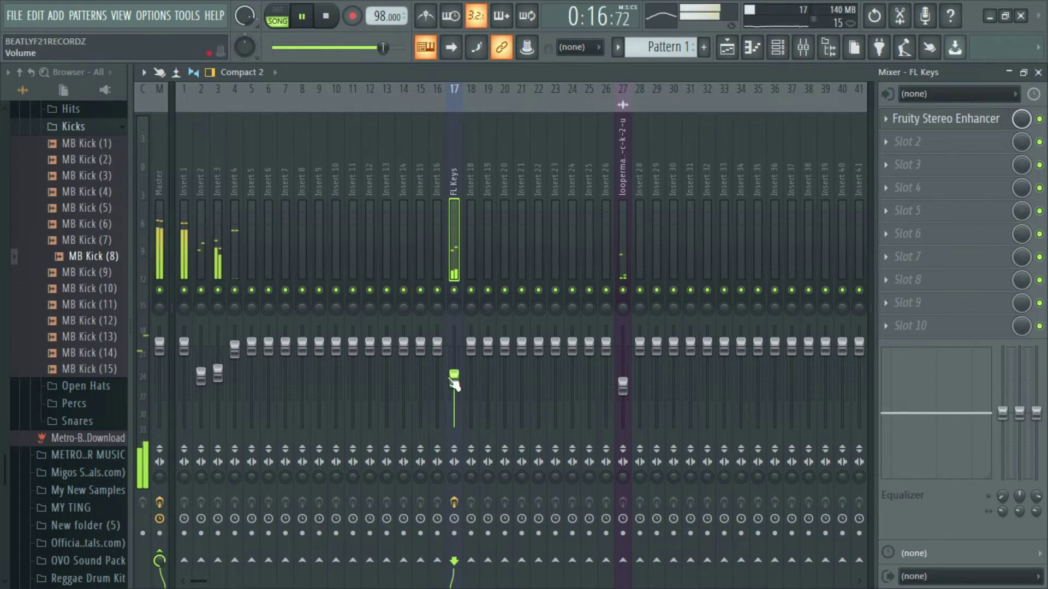
pyautogui.moveTo(454, 378); pyautogui.dragTo(453, 376)
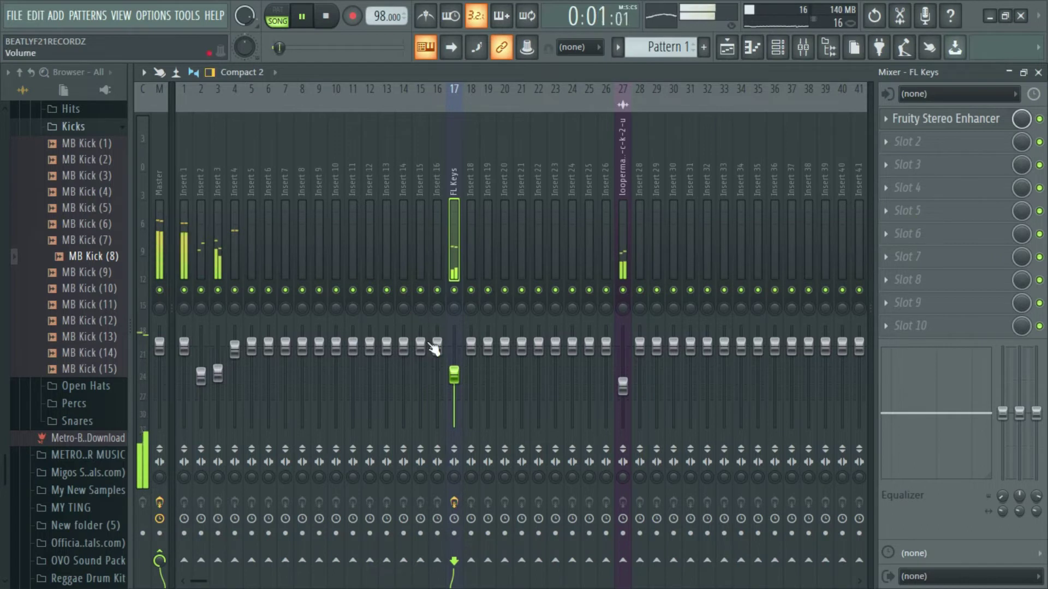
pyautogui.moveTo(461, 381); pyautogui.dragTo(462, 377)
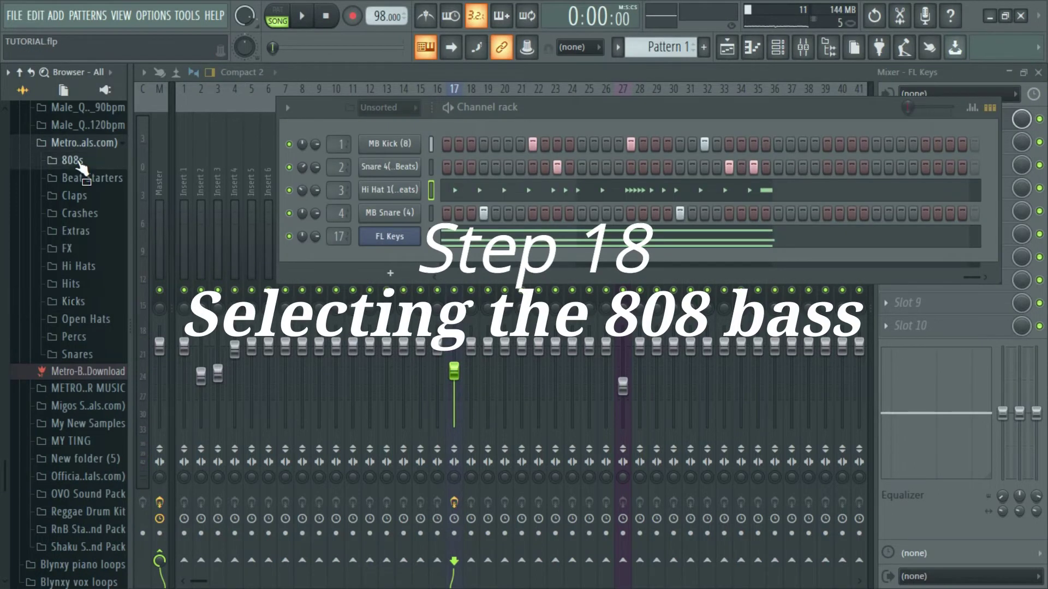
# Audition samples in the 808s folder and load MB 808 (8) into a new channel directly below MB Kick (8)
pyautogui.click(77, 160)
pyautogui.click(82, 226)
pyautogui.click(80, 246)
pyautogui.click(81, 262)
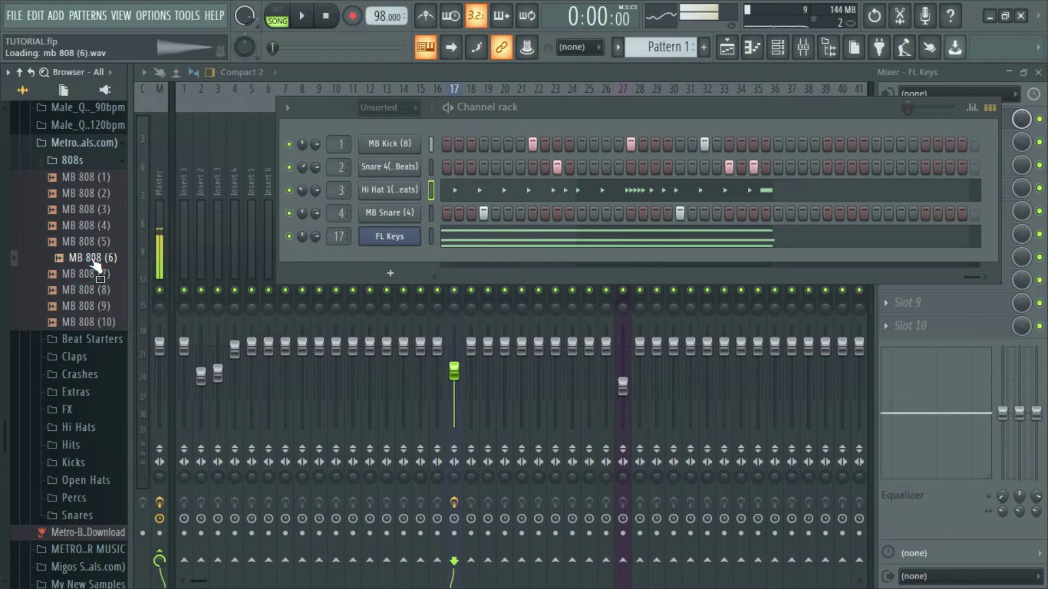
pyautogui.click(93, 274)
pyautogui.click(94, 291)
pyautogui.click(95, 293)
pyautogui.click(103, 292)
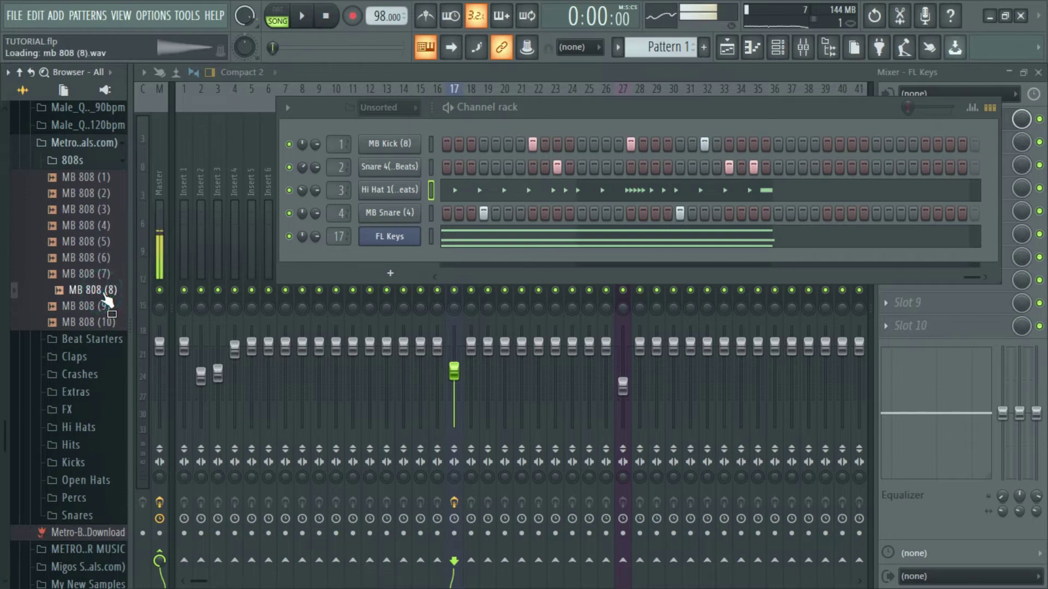
pyautogui.click(105, 325)
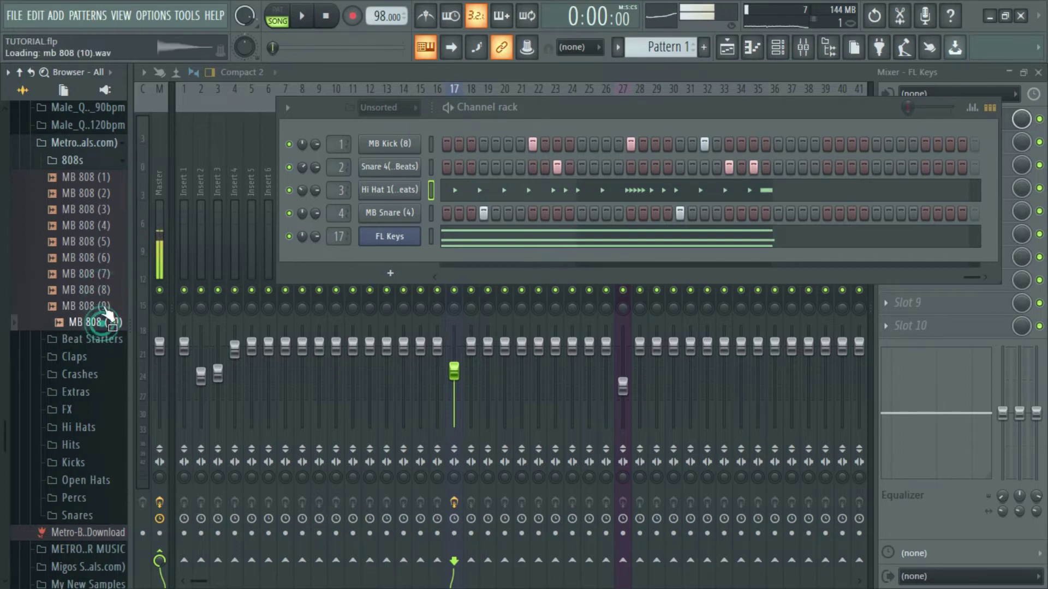
pyautogui.click(107, 298)
pyautogui.moveTo(108, 302); pyautogui.dragTo(378, 159)
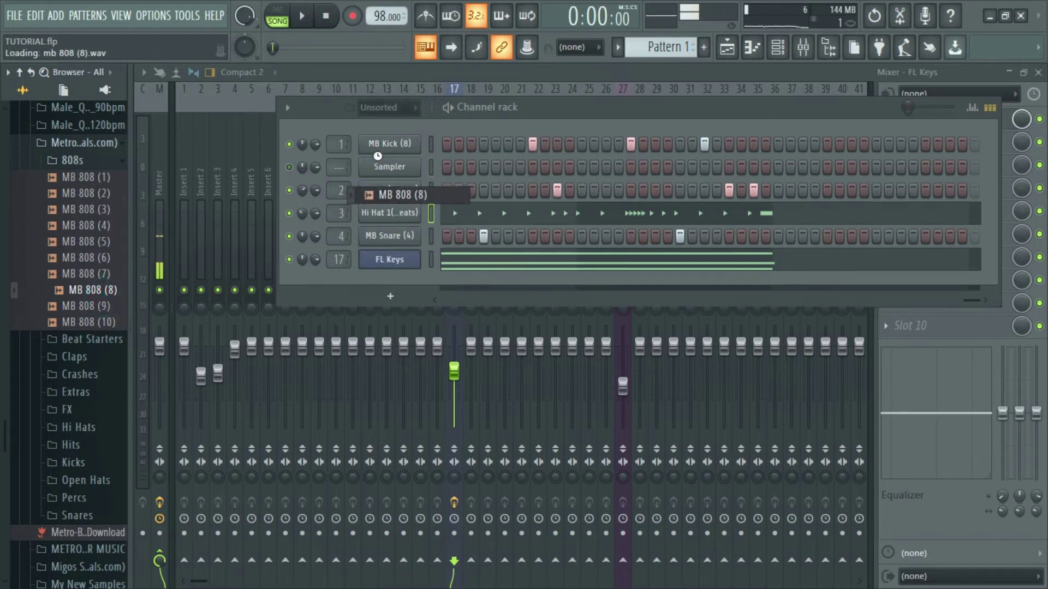
# Enable MB 808 (8)'s volume envelope with hold at maximum and attack, decay, sustain and release at zero, and return to its sample settings
pyautogui.click(377, 167)
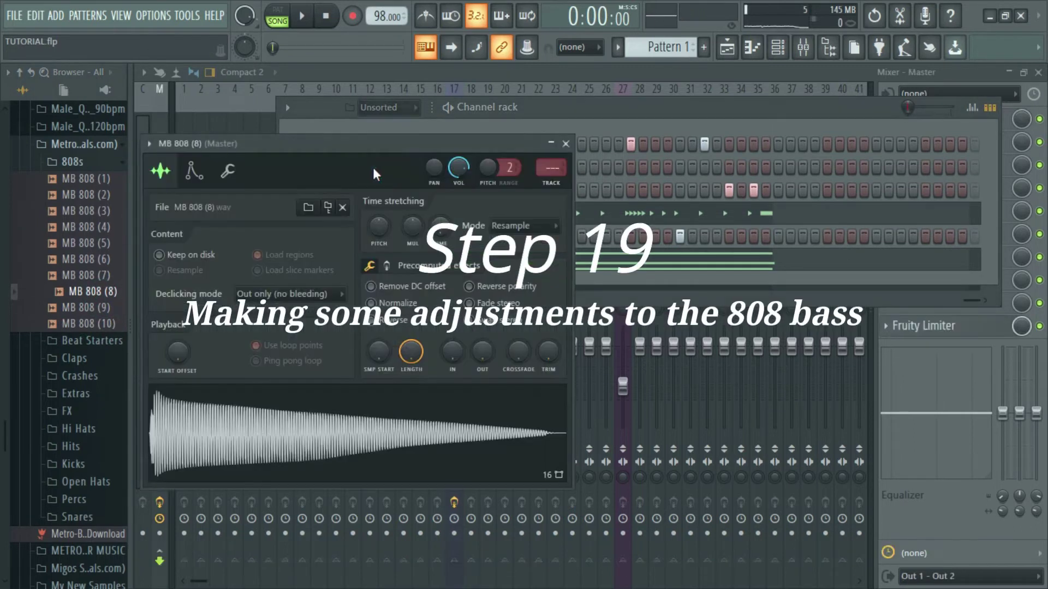
pyautogui.click(204, 193)
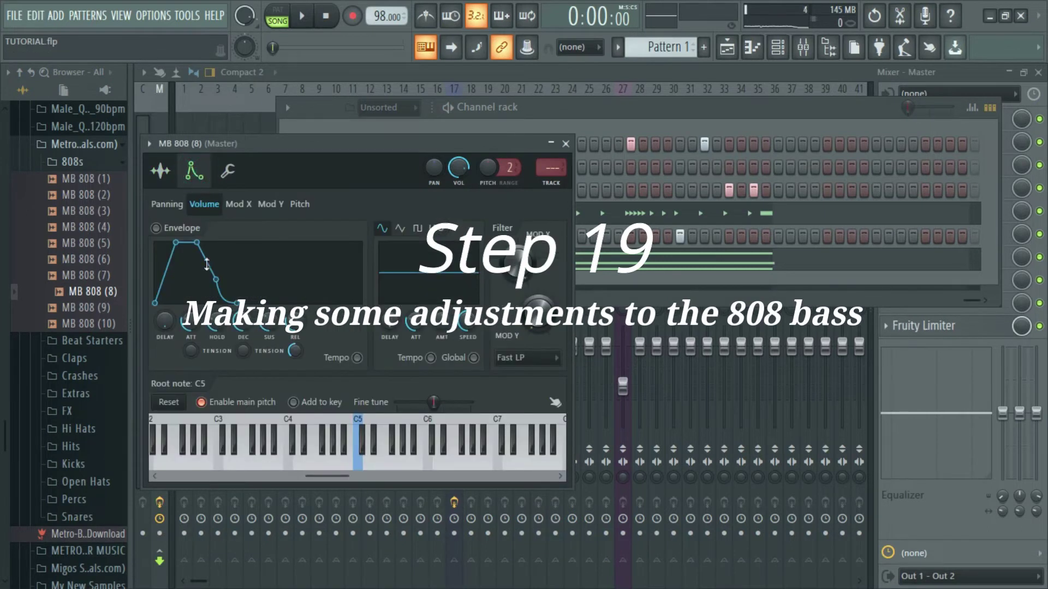
pyautogui.moveTo(192, 321); pyautogui.dragTo(270, 306)
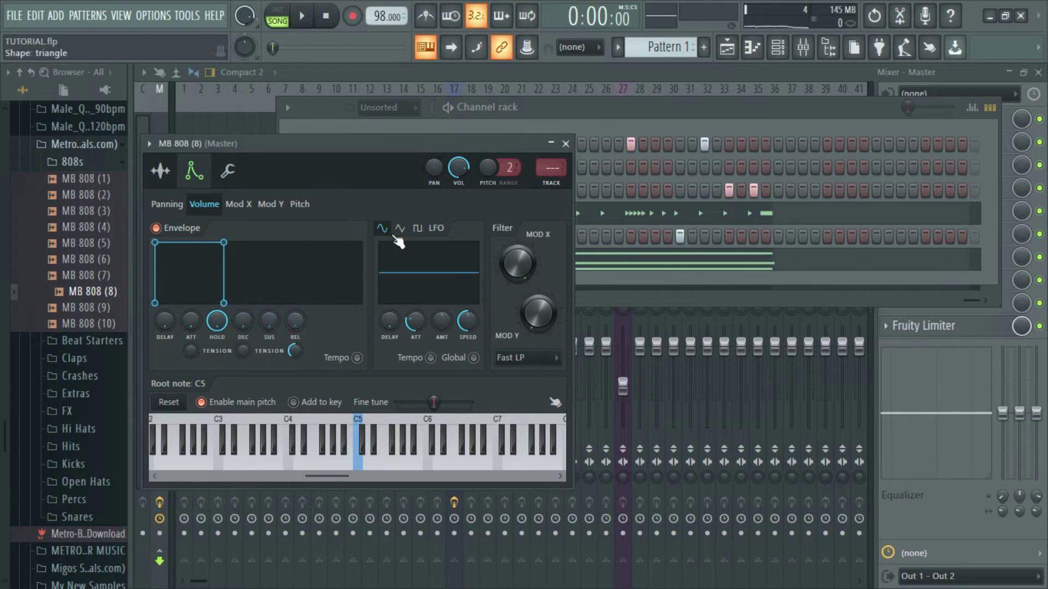
pyautogui.click(224, 183)
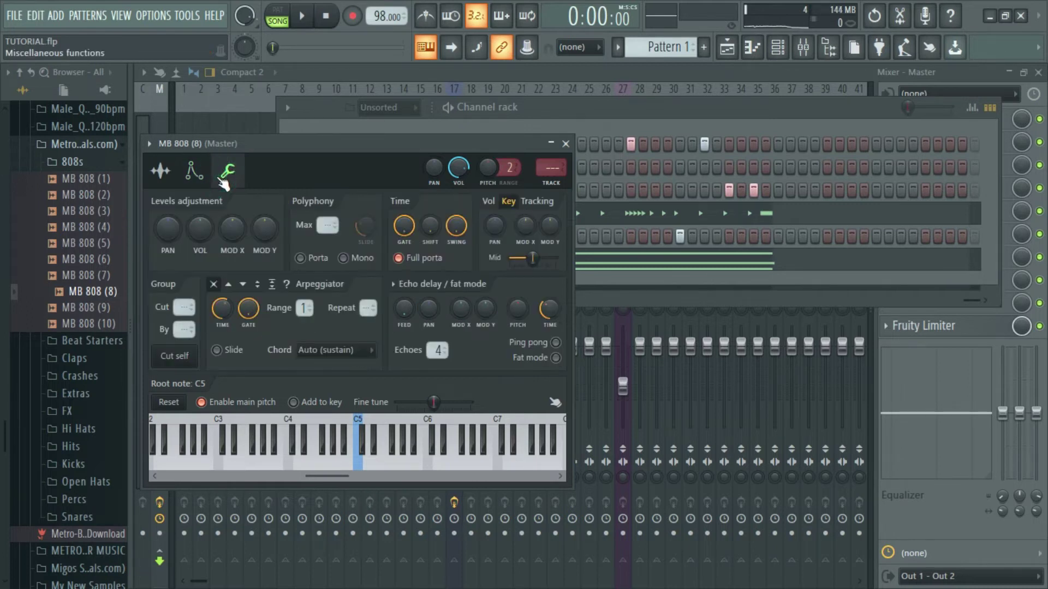
pyautogui.click(177, 178)
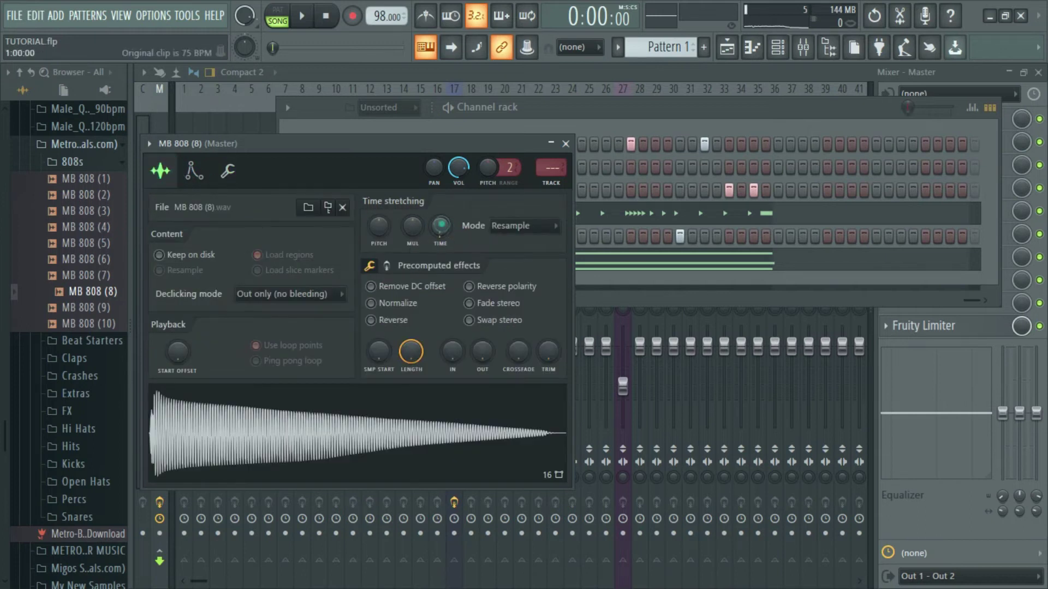
# Close the MB 808 (8) sample settings and route its channel to mixer track 11
pyautogui.click(567, 146)
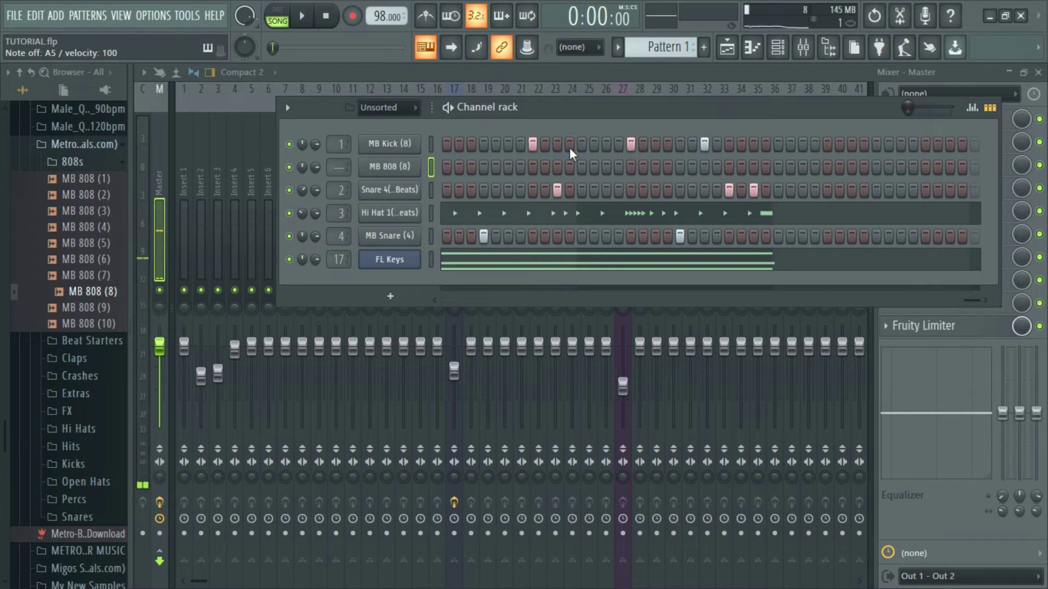
pyautogui.doubleClick(335, 167)
pyautogui.rightClick(356, 208)
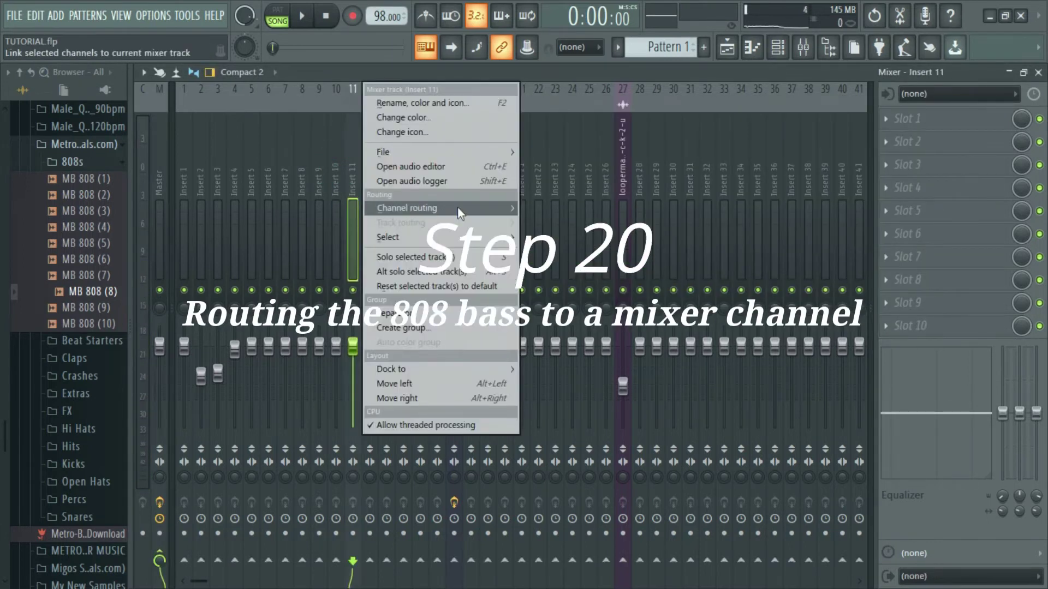
pyautogui.moveTo(457, 208)
pyautogui.click(539, 207)
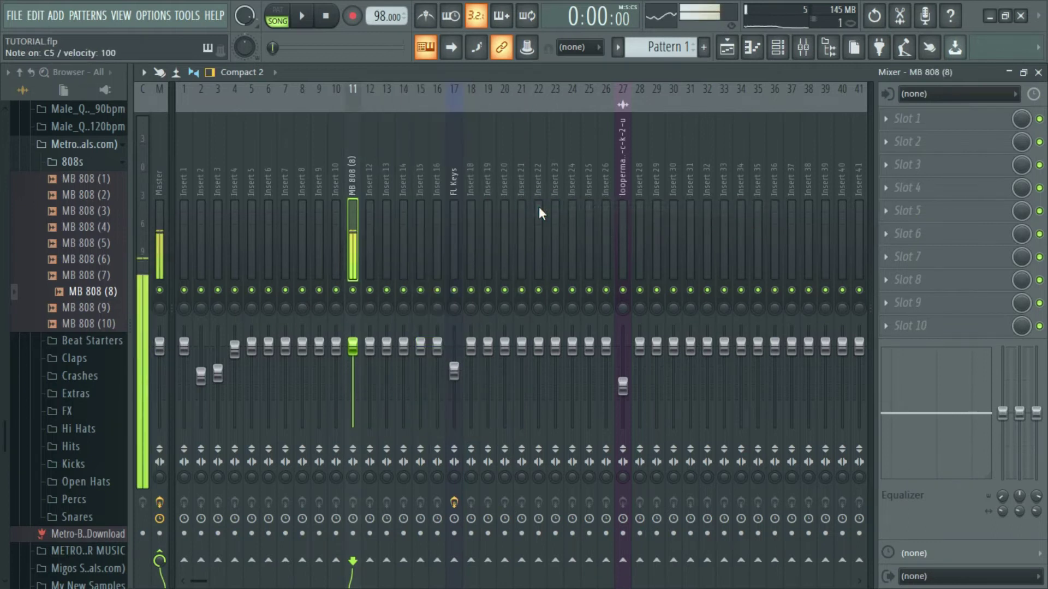
# Paste the kick's steps into MB 808 (8) and set its cut and cut-by groups to 5, matching MB Kick (8)
pyautogui.click(777, 48)
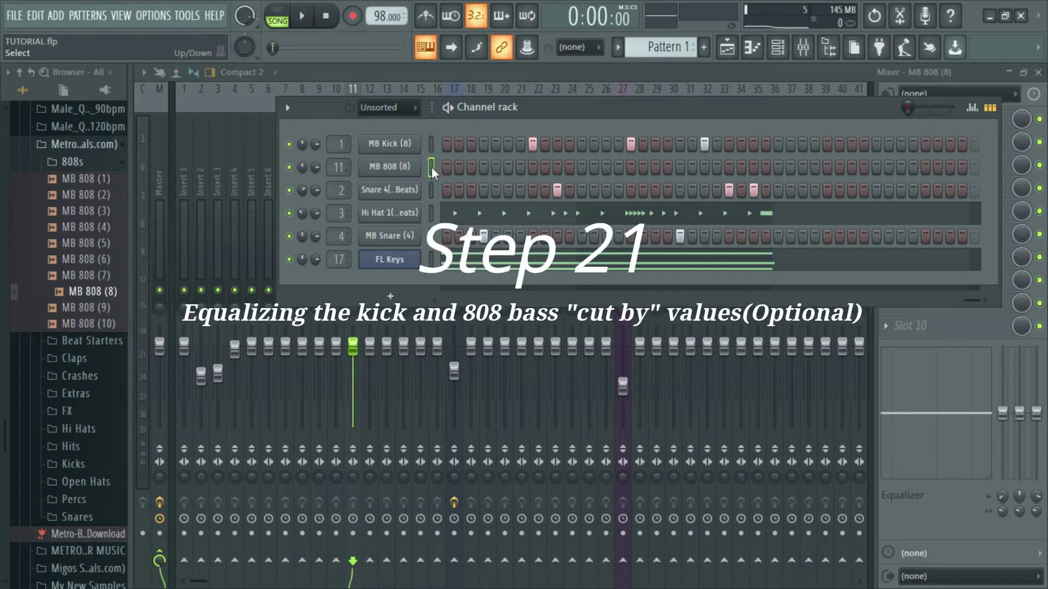
pyautogui.hotkey('ctrl', 'v')
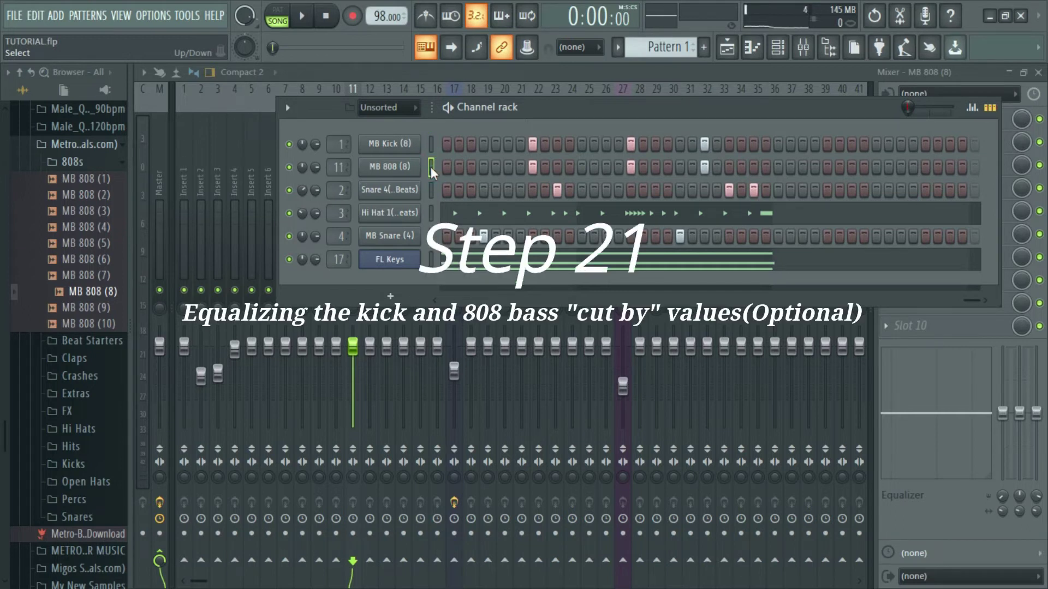
pyautogui.click(395, 147)
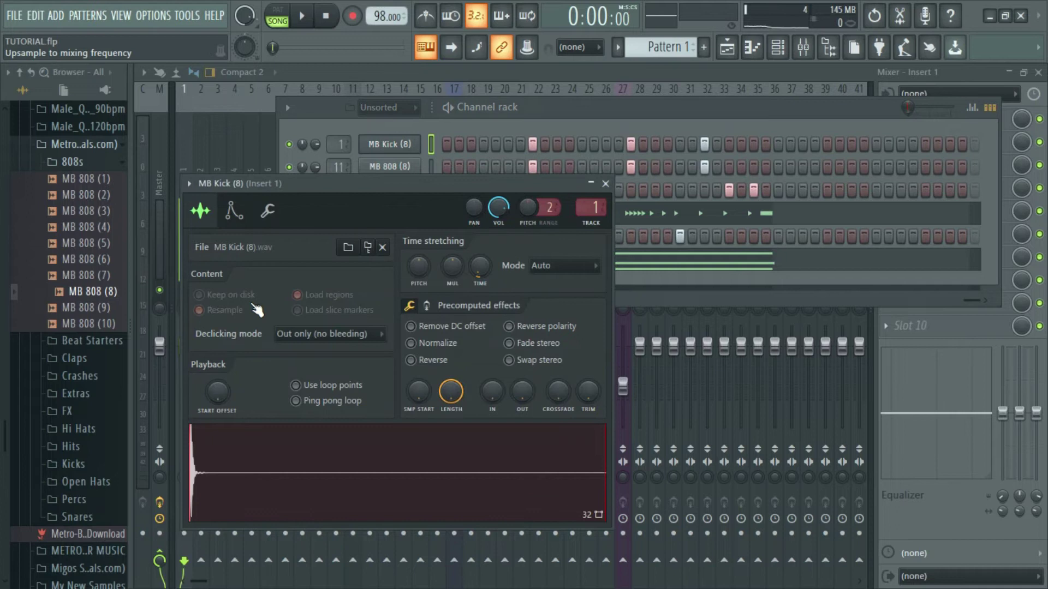
pyautogui.click(267, 212)
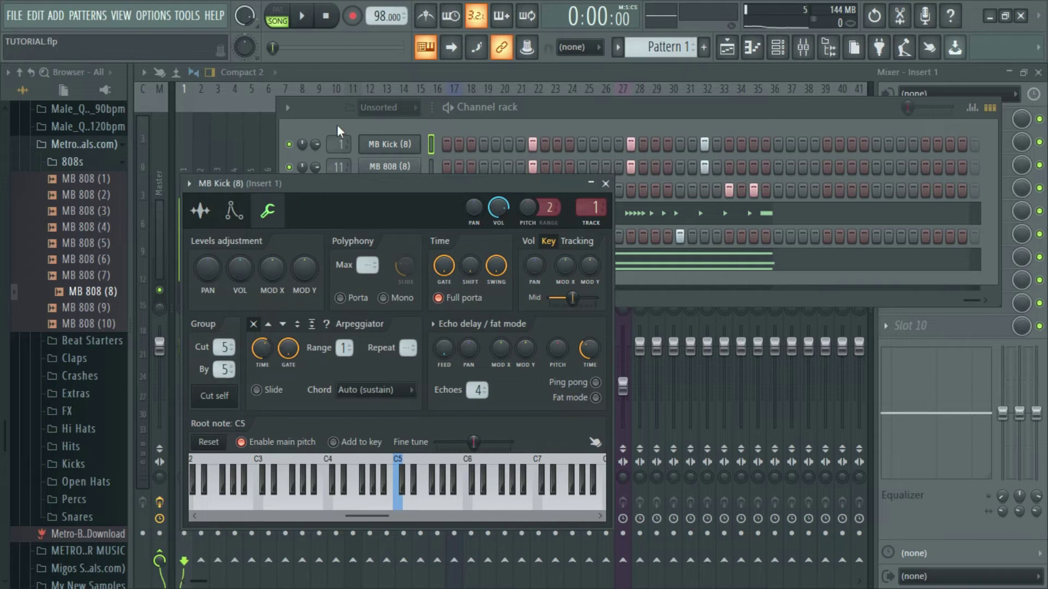
pyautogui.click(404, 128)
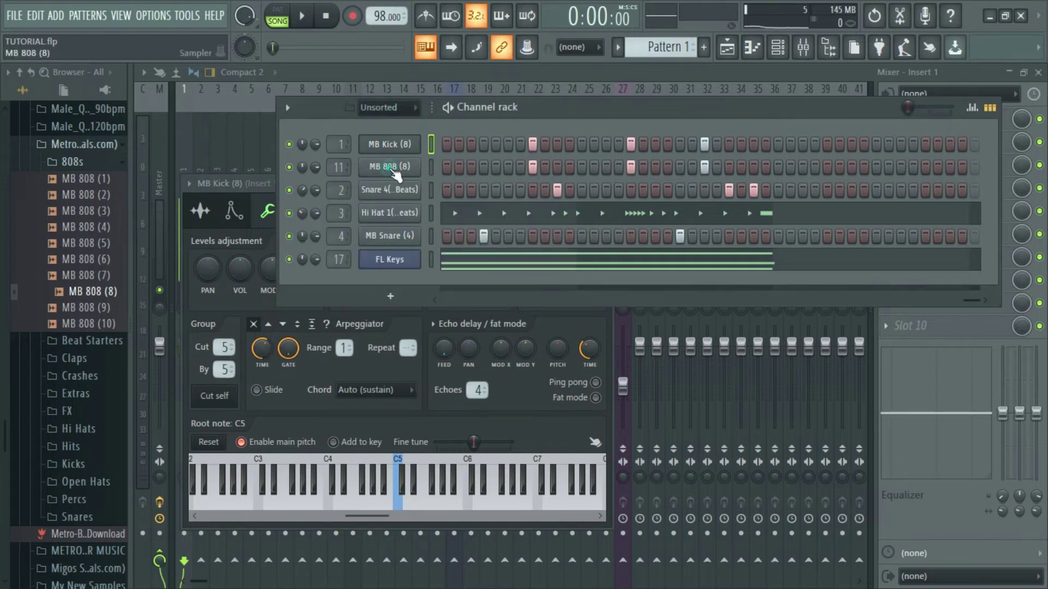
pyautogui.click(389, 167)
pyautogui.click(229, 173)
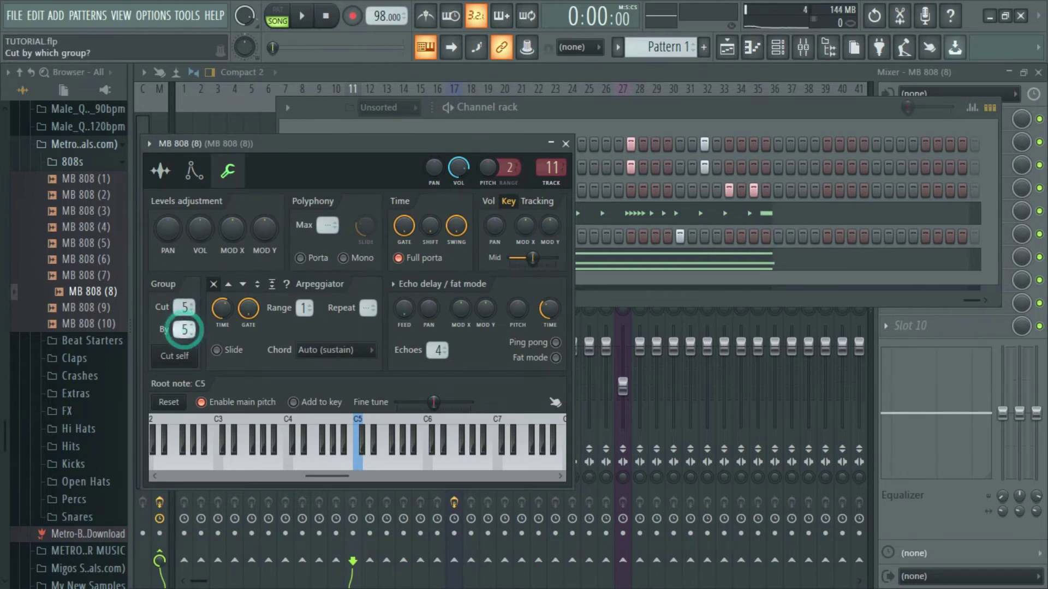
# Pitch MB 808 (8)'s piano roll notes to match the chords, D#5 in bars 1–2 and C#5 in bars 3–4, and play the song
pyautogui.click(485, 117)
pyautogui.rightClick(406, 165)
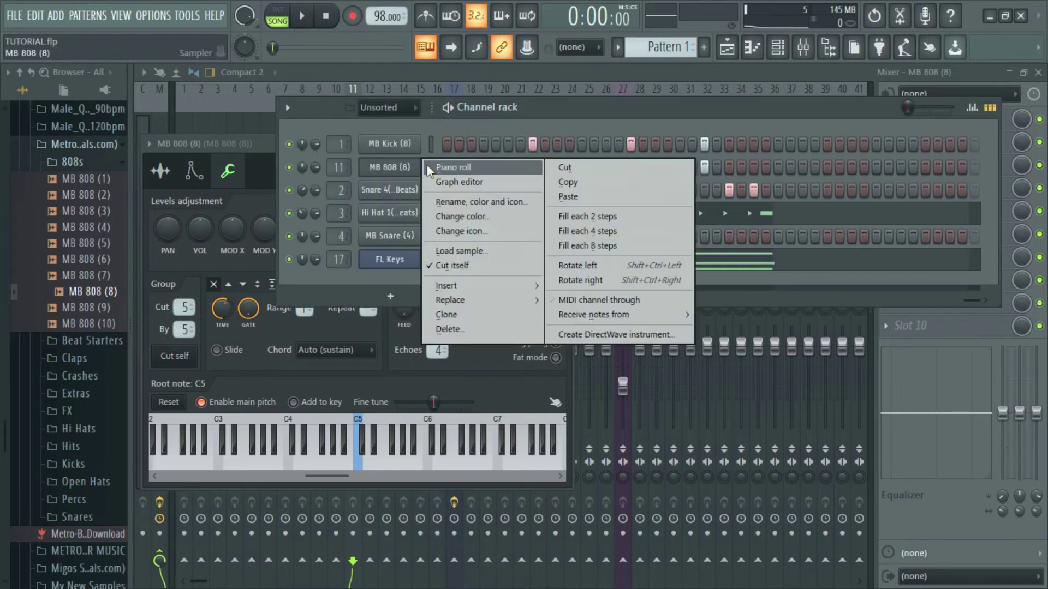
pyautogui.click(426, 165)
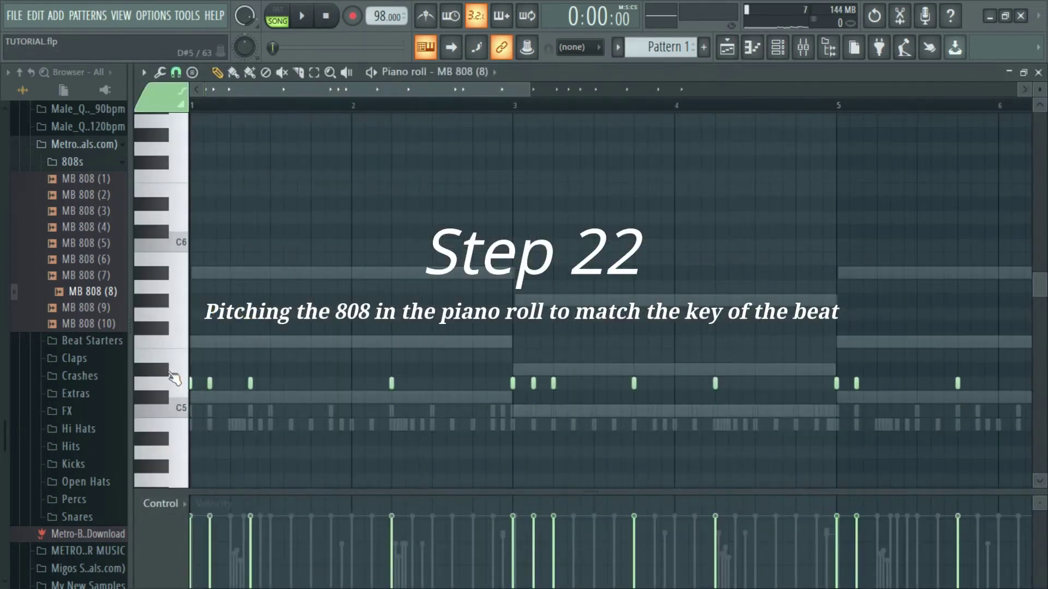
pyautogui.hotkey('shift', 'Up')
pyautogui.press('space')
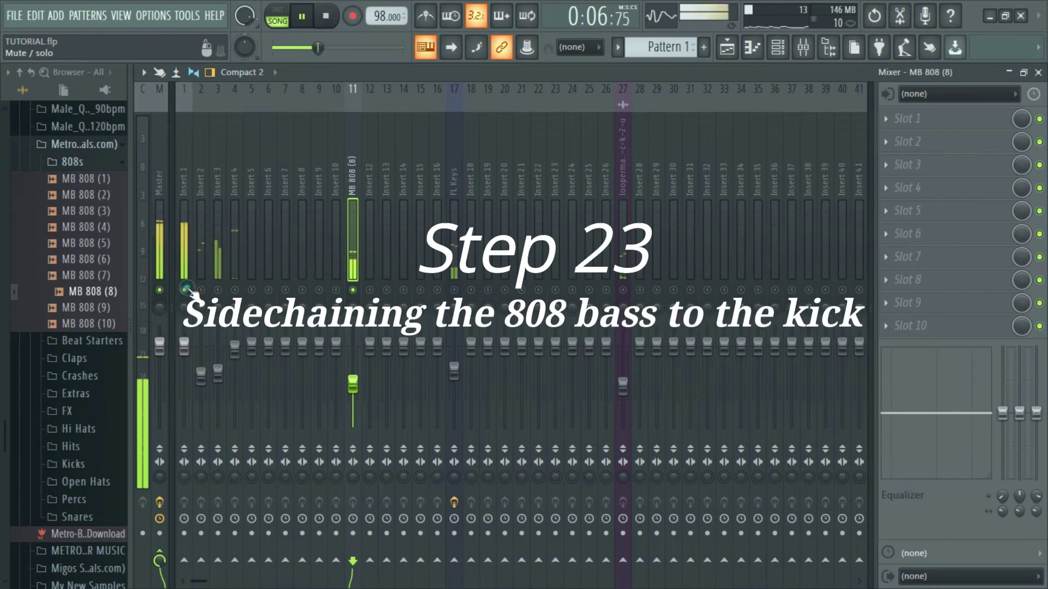
# Sidechain the kick's mixer track, Insert 1, to the MB 808 (8) mixer track
pyautogui.click(185, 189)
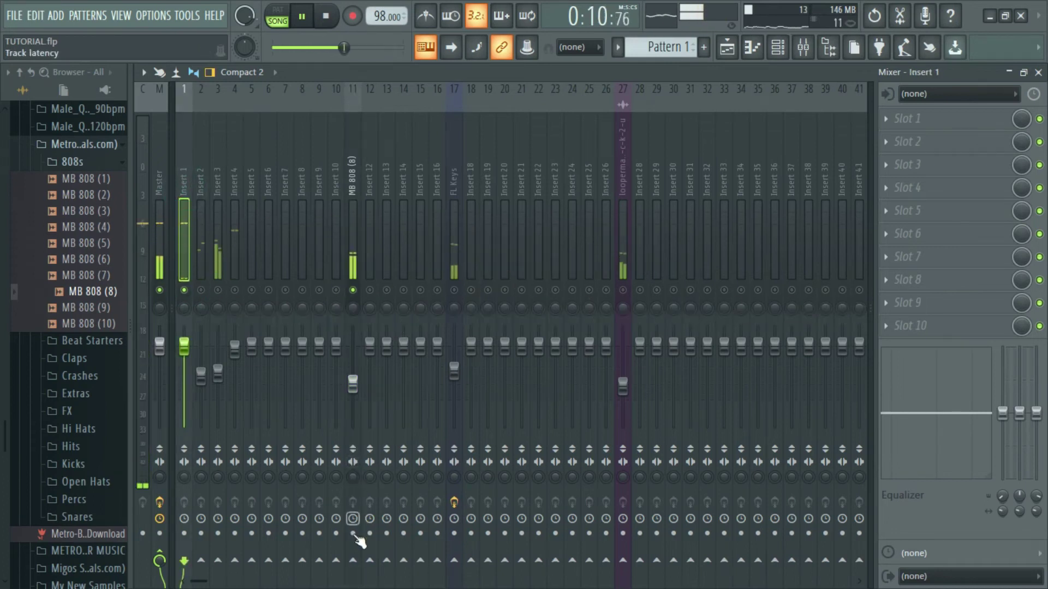
pyautogui.rightClick(353, 561)
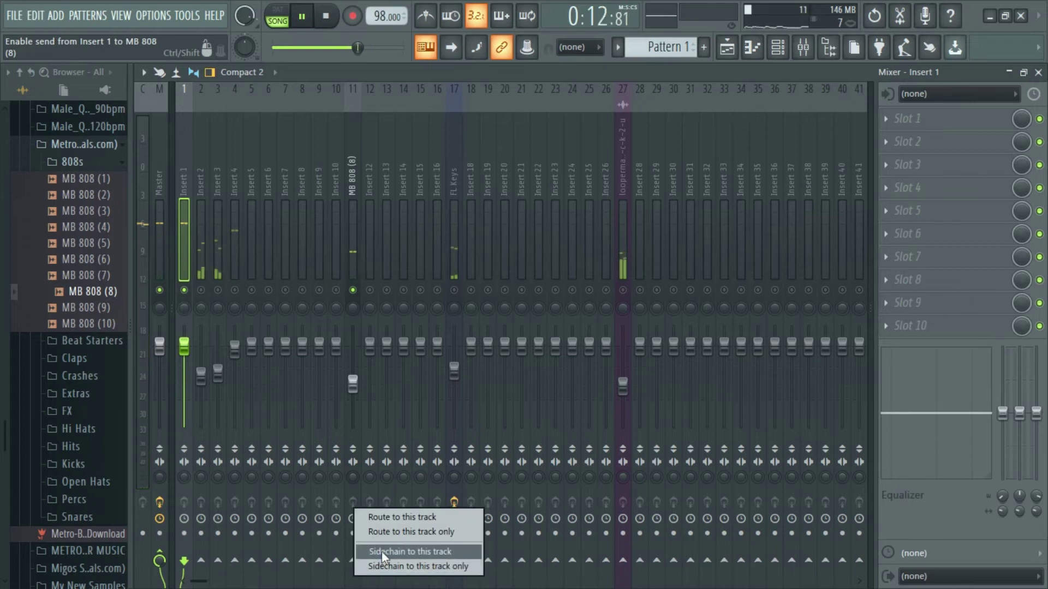
pyautogui.click(381, 551)
# Add Fruity Limiter to slot 1 of the MB 808 (8) mixer track
pyautogui.click(352, 170)
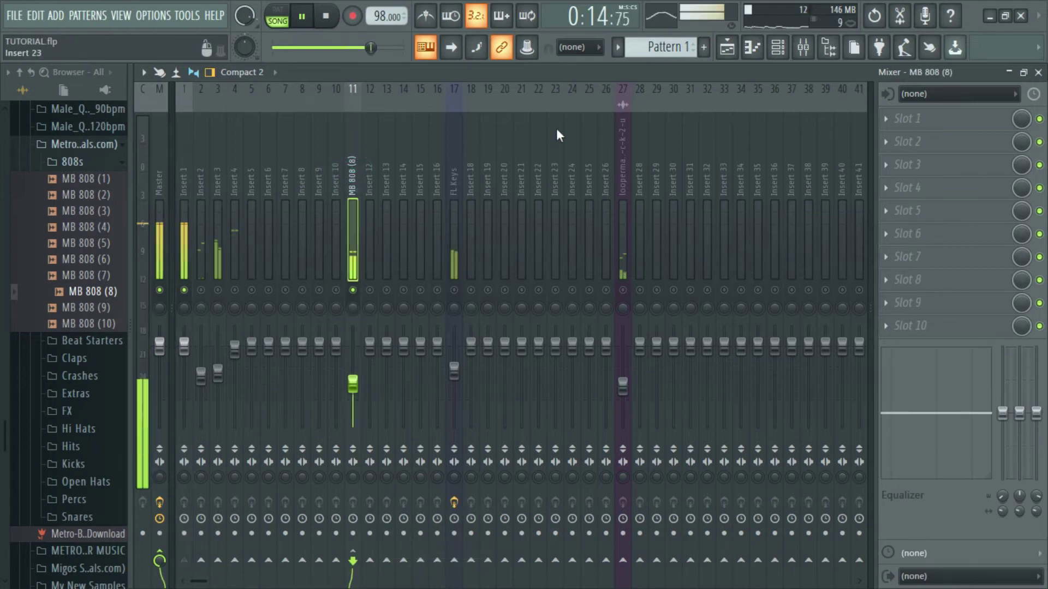
pyautogui.click(885, 120)
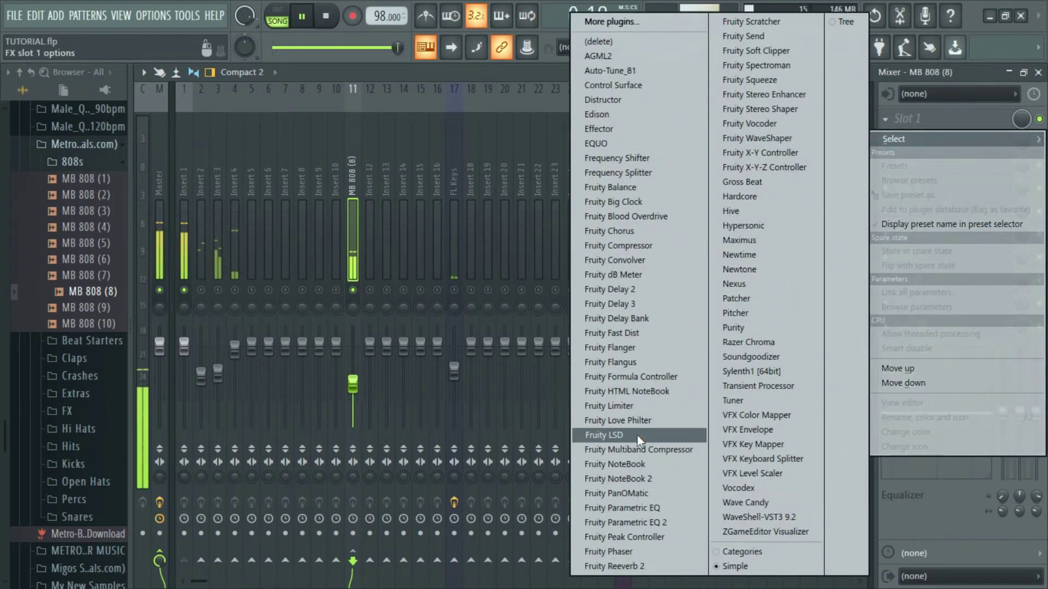
pyautogui.click(637, 408)
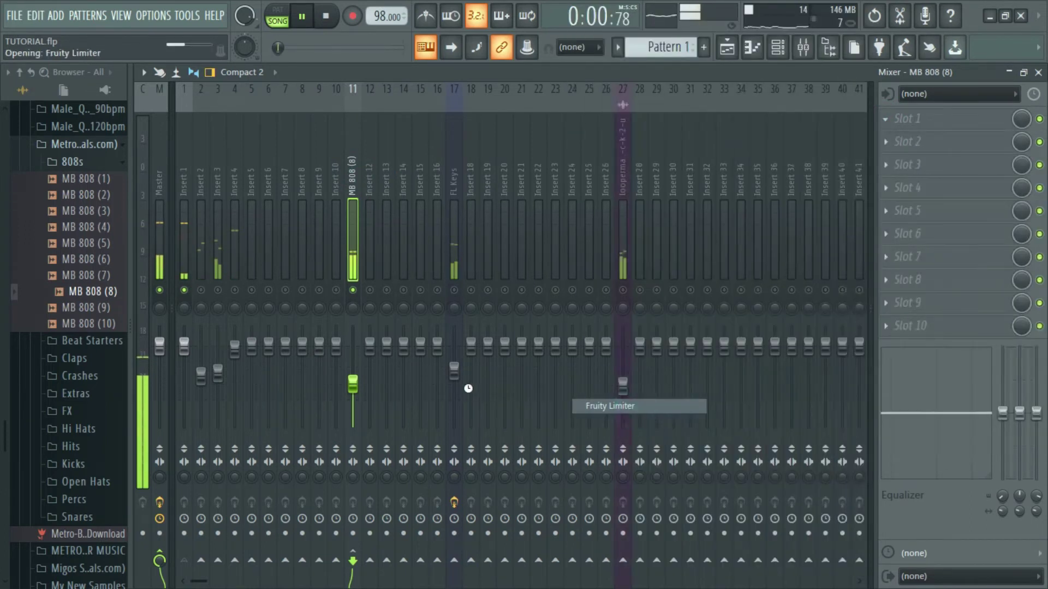
# Set Fruity Limiter to compressor mode with sidechain input 1, knee and ratio fully raised and the threshold at about -24.4 dB
pyautogui.click(279, 372)
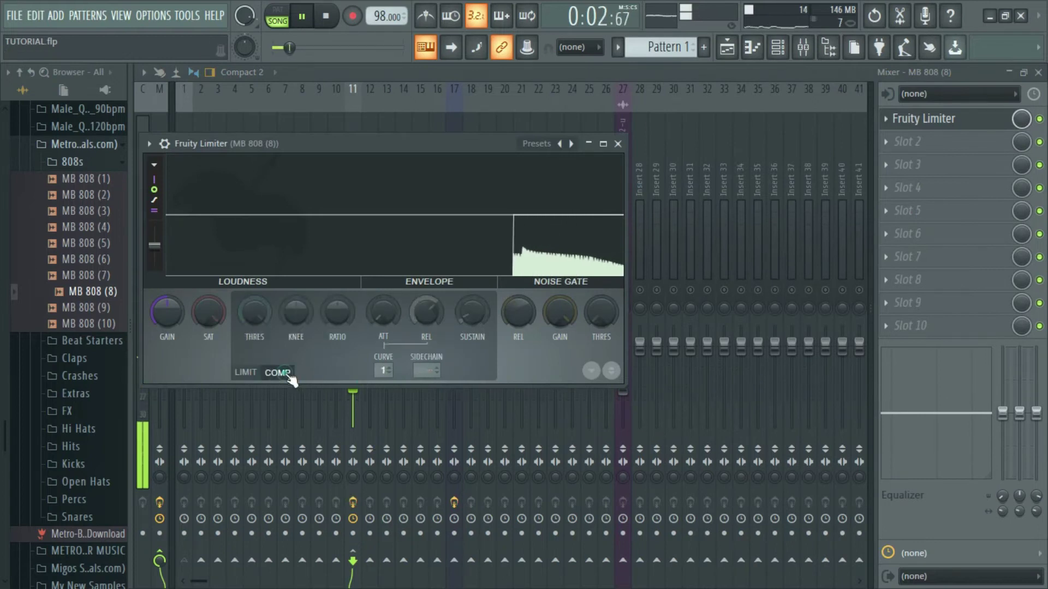
pyautogui.moveTo(418, 372); pyautogui.dragTo(418, 368)
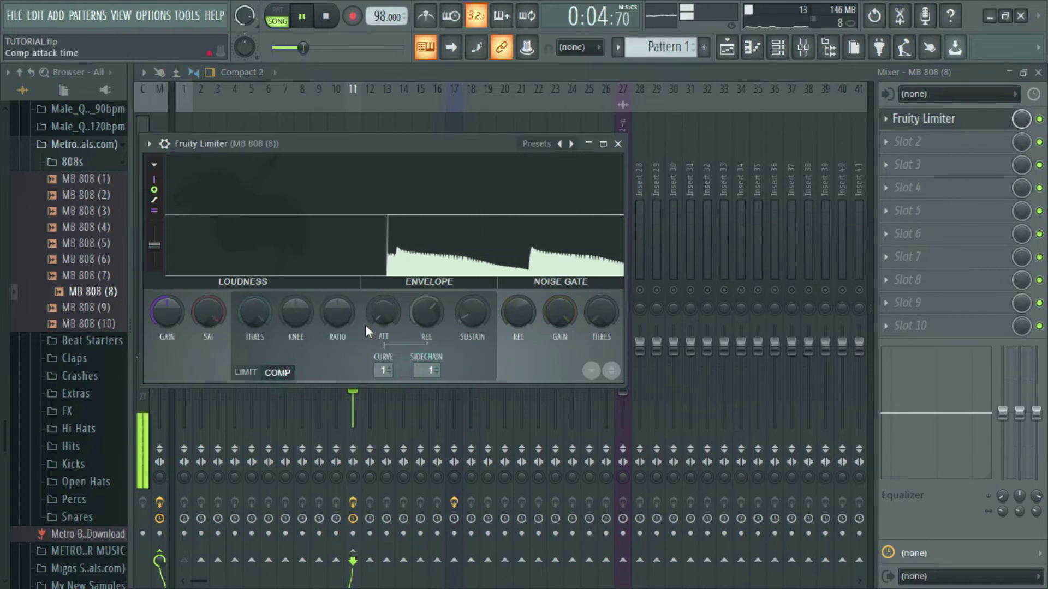
pyautogui.click(345, 312)
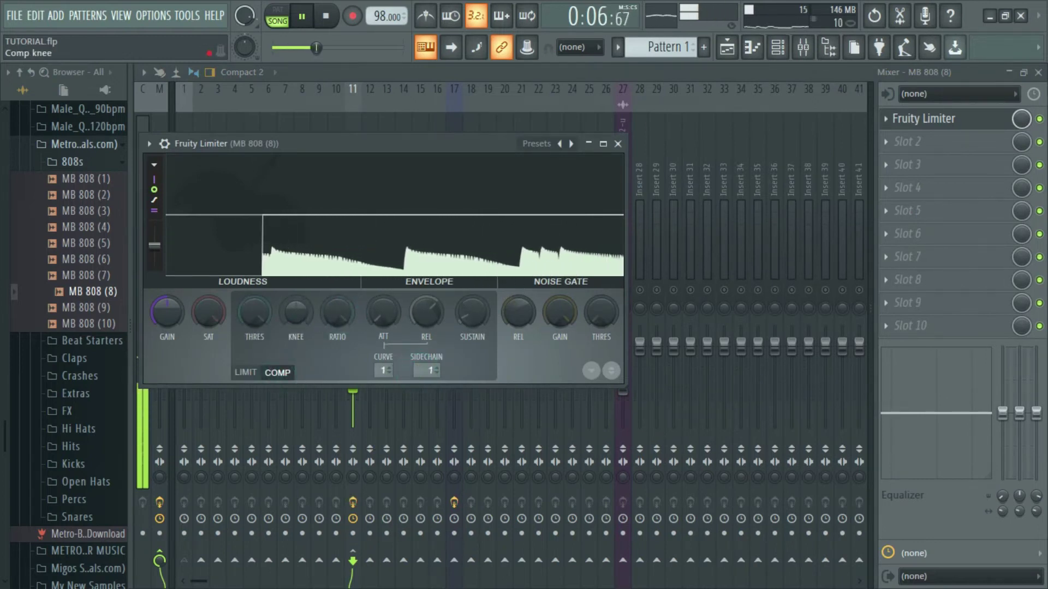
pyautogui.moveTo(263, 311); pyautogui.dragTo(256, 311)
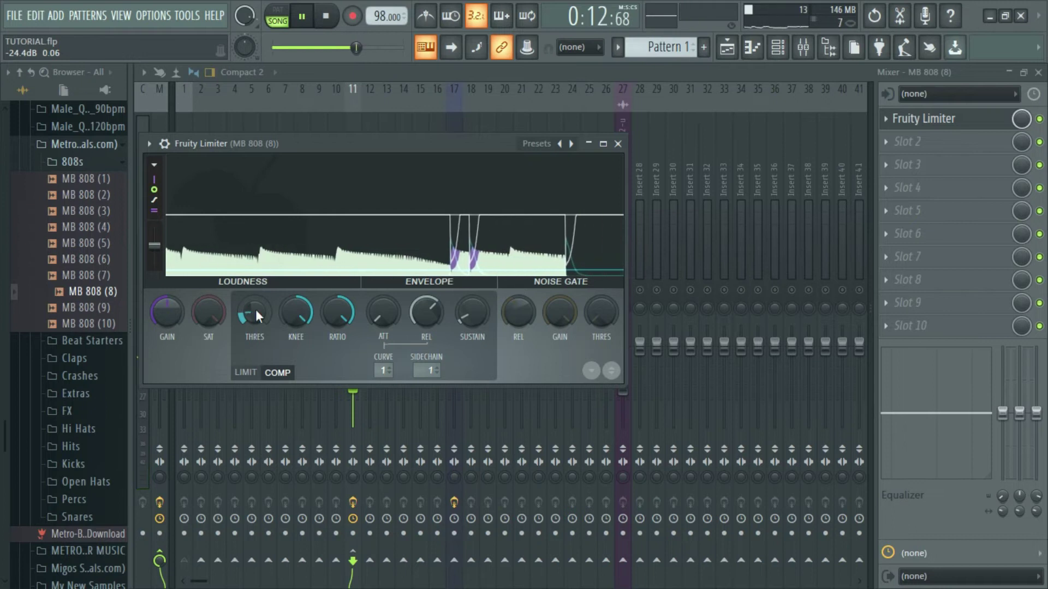
pyautogui.click(618, 145)
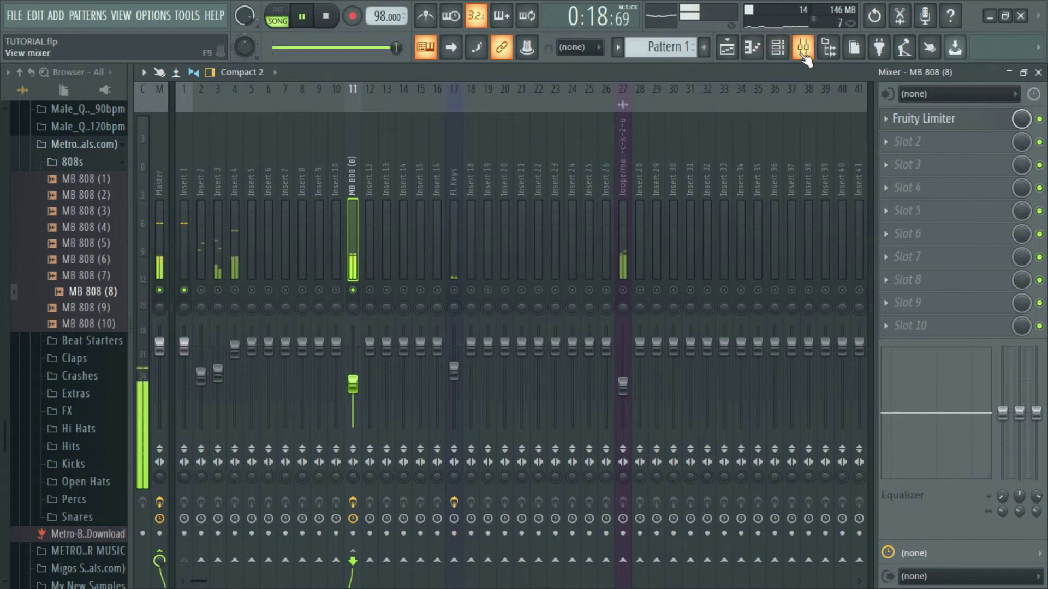
# Unmute all mixer tracks to play the 808 within the full mix, and save the project
pyautogui.click(727, 48)
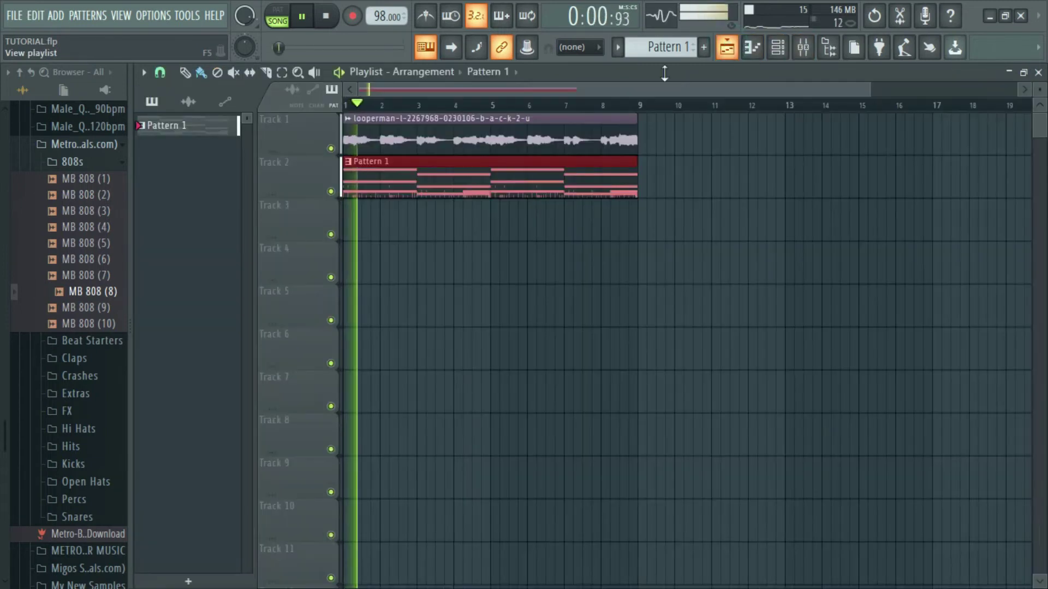
pyautogui.click(778, 49)
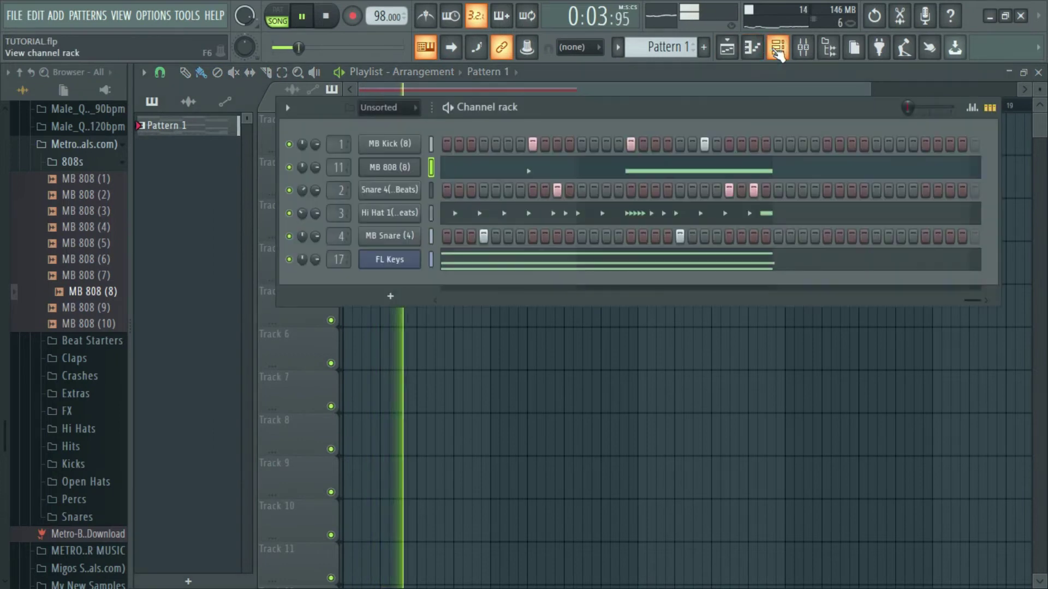
pyautogui.click(803, 48)
pyautogui.rightClick(353, 290)
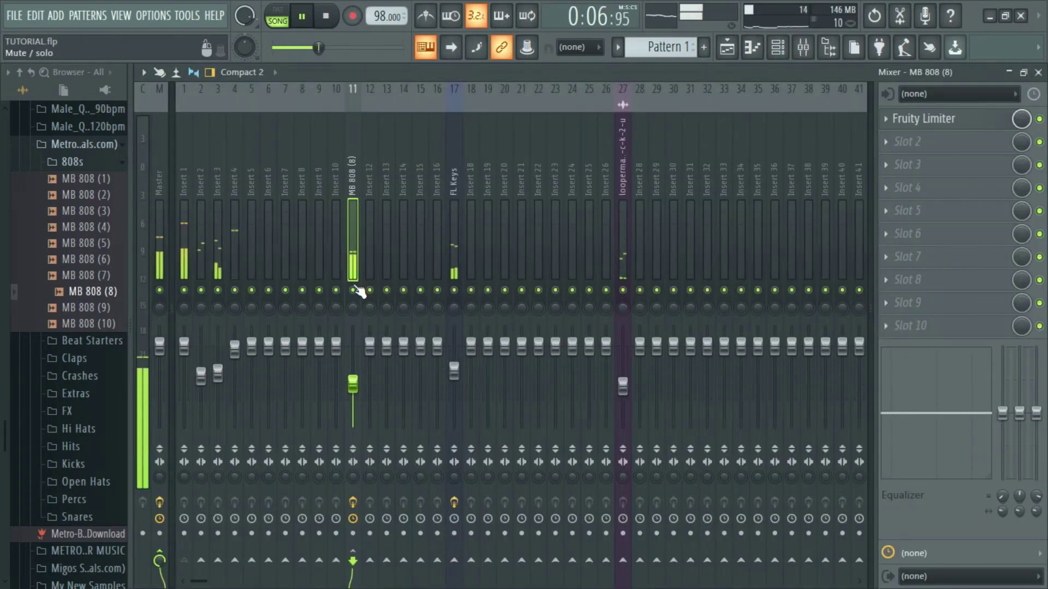
pyautogui.click(19, 15)
pyautogui.click(40, 82)
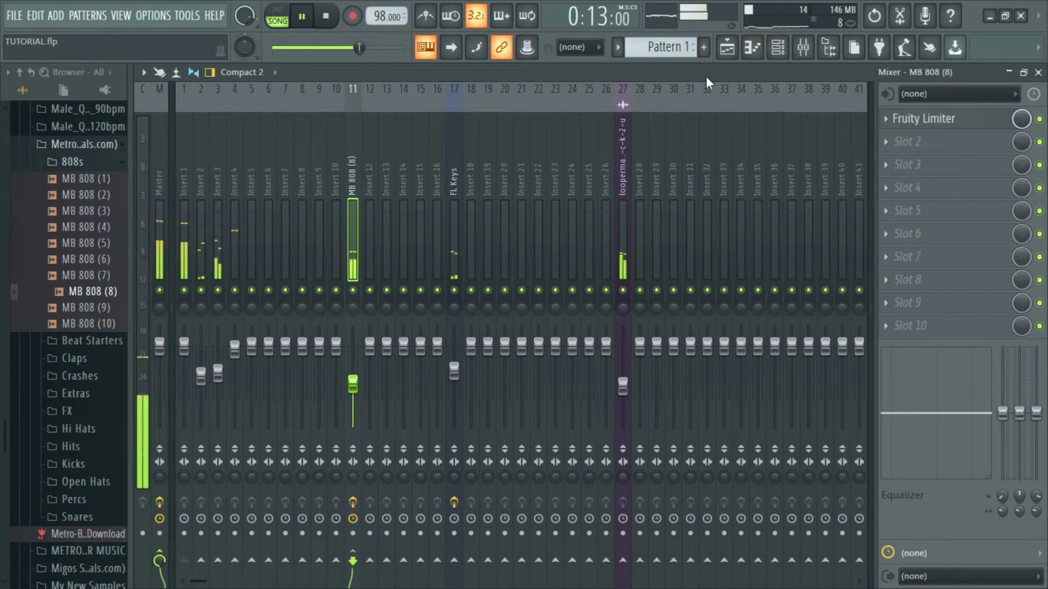
# Examine the MB 808 (8) notes across the whole pattern in the piano roll
pyautogui.click(777, 47)
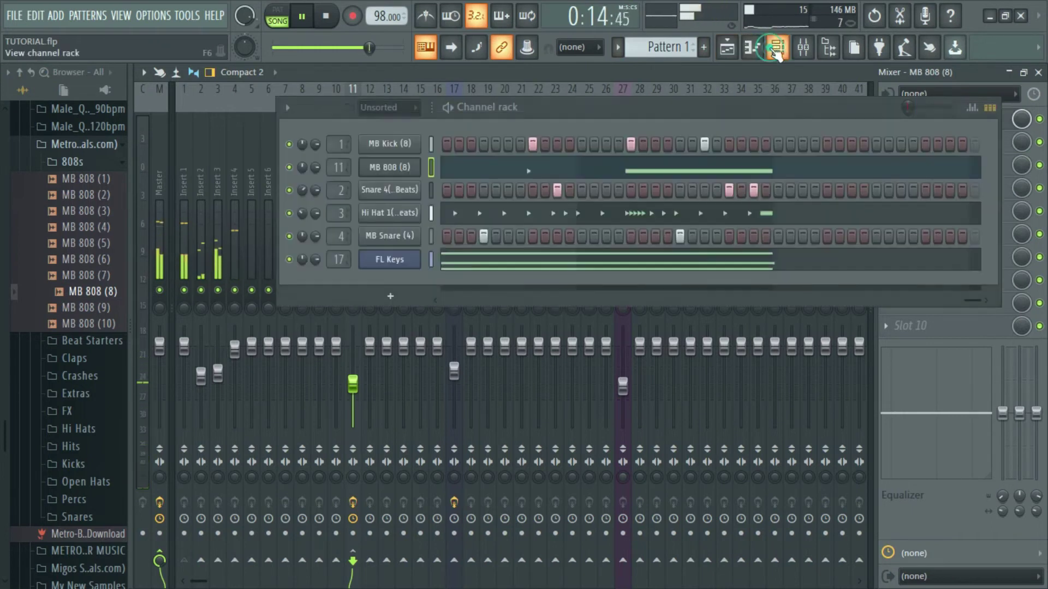
pyautogui.click(443, 169)
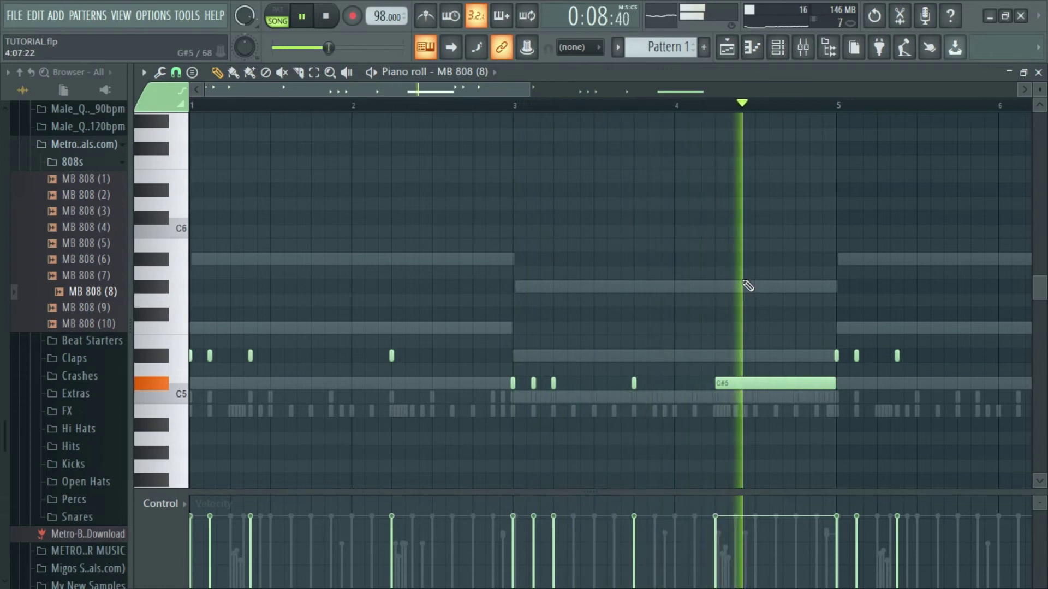
pyautogui.moveTo(522, 86); pyautogui.dragTo(656, 91)
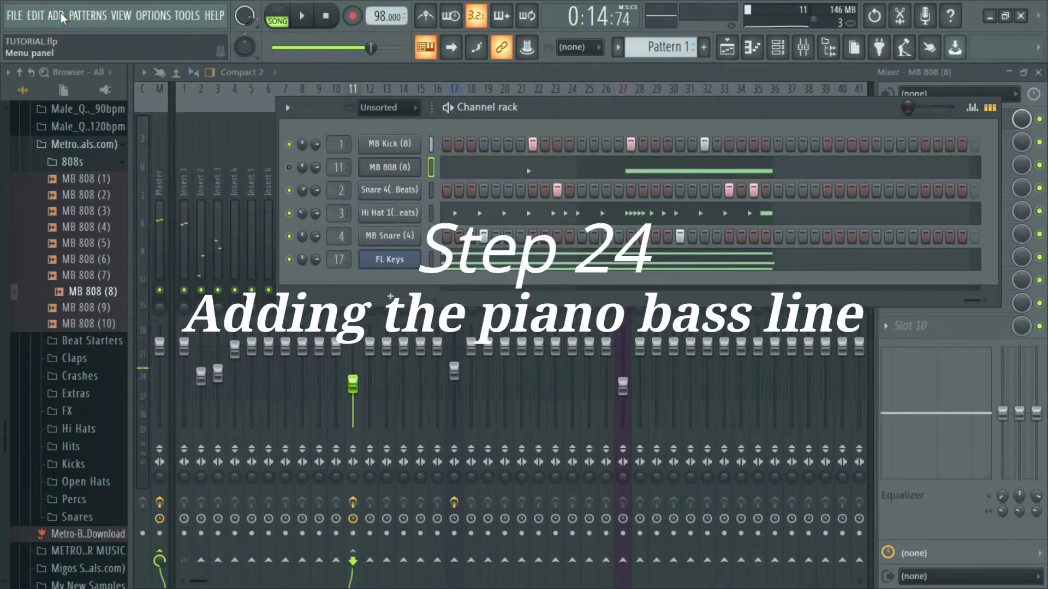
# Add a second FL Keys instrument channel with the Broken Piano preset, and test its sound with a few notes
pyautogui.click(60, 14)
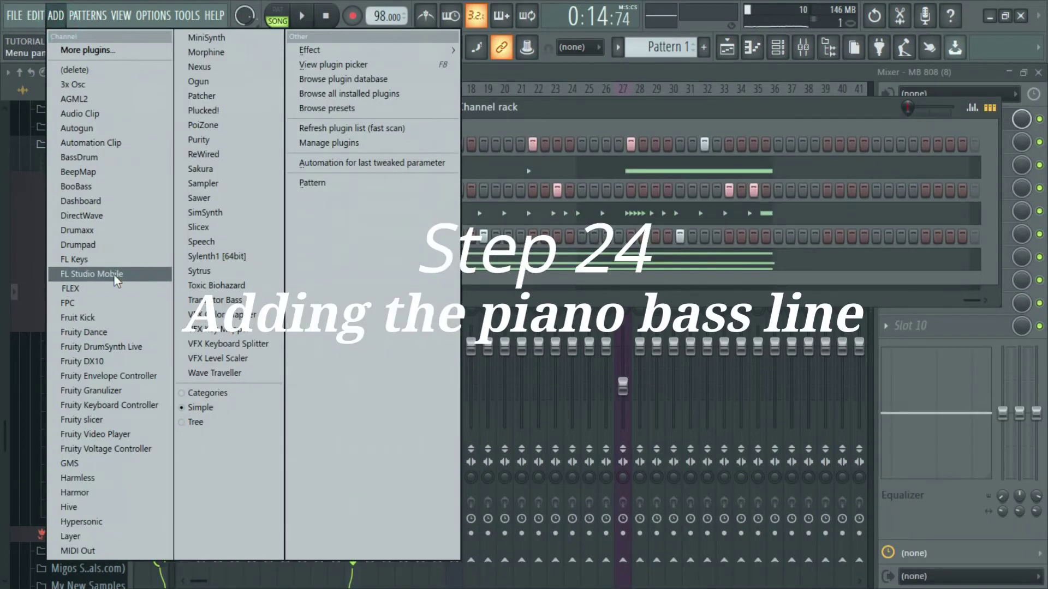
pyautogui.click(120, 262)
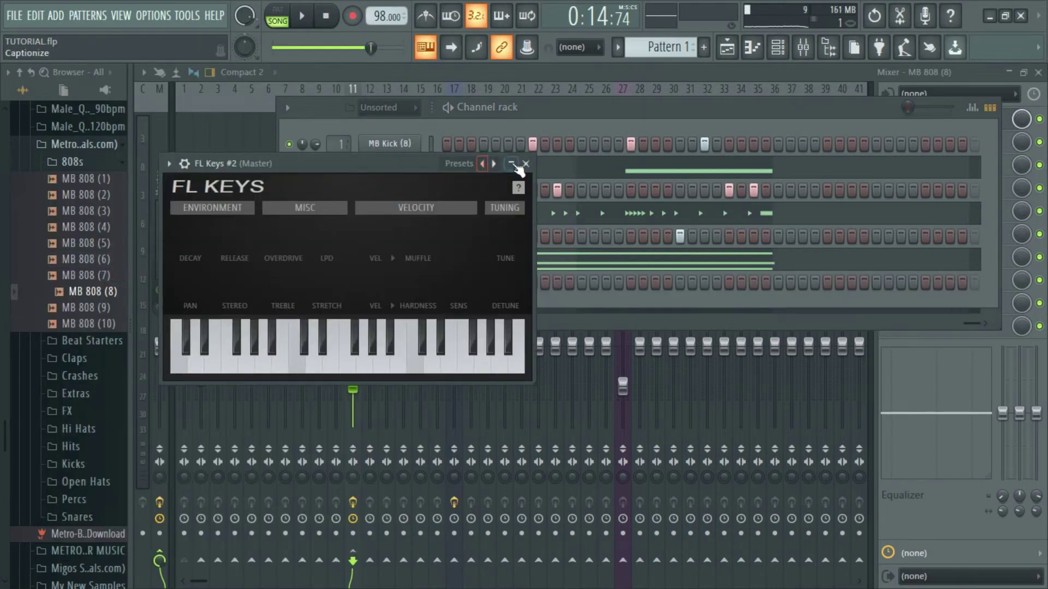
pyautogui.click(493, 164)
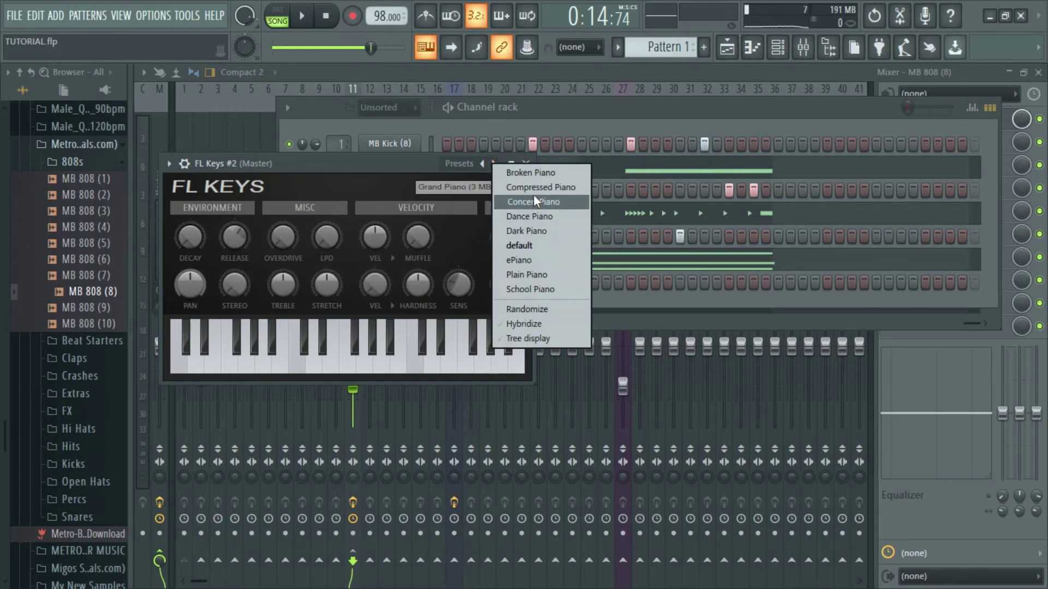
pyautogui.click(542, 172)
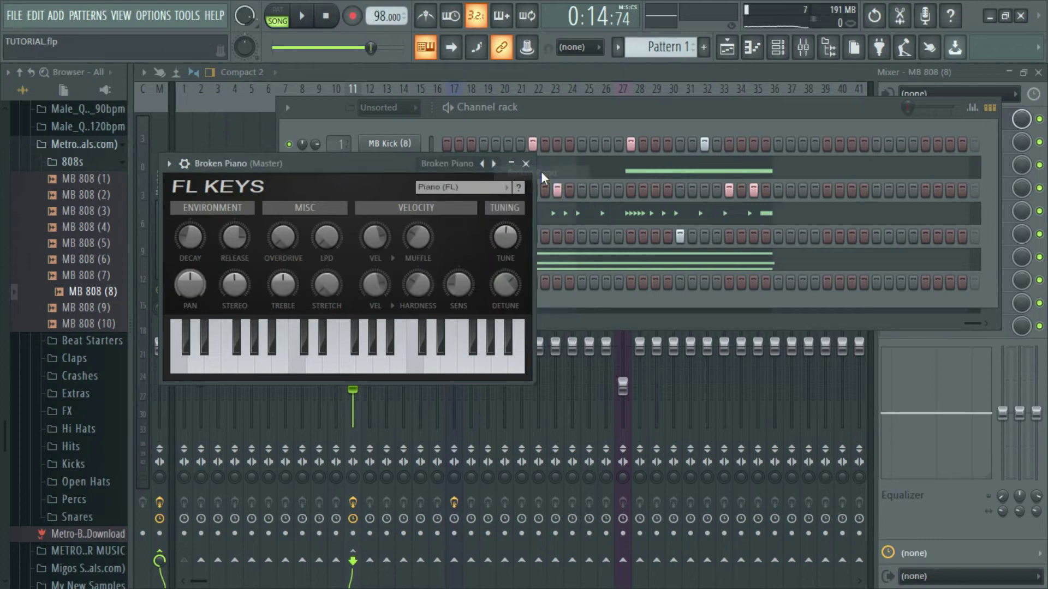
pyautogui.press('q')
pyautogui.press('x')
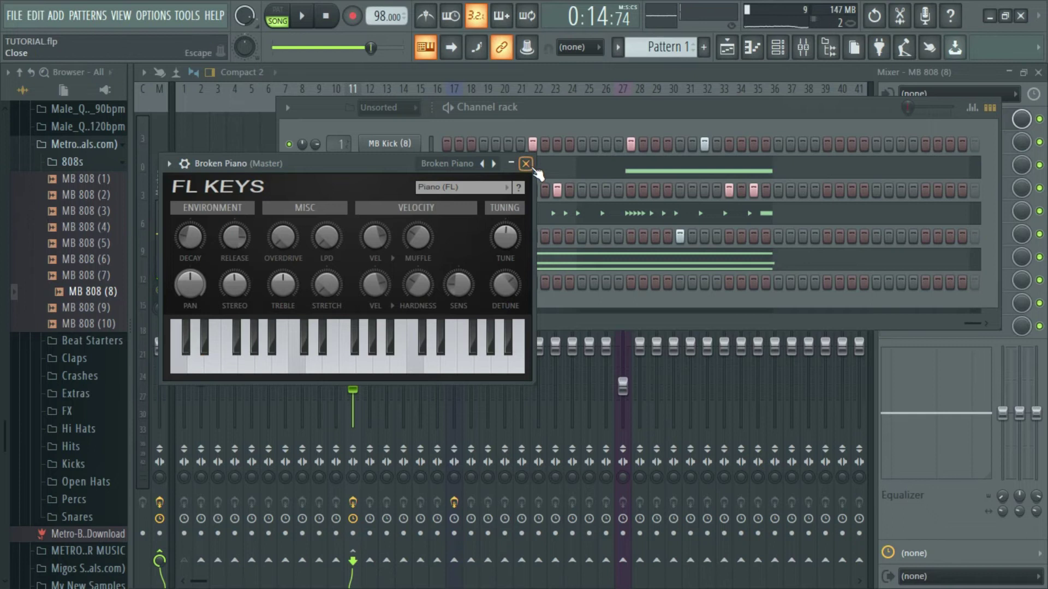
pyautogui.click(527, 165)
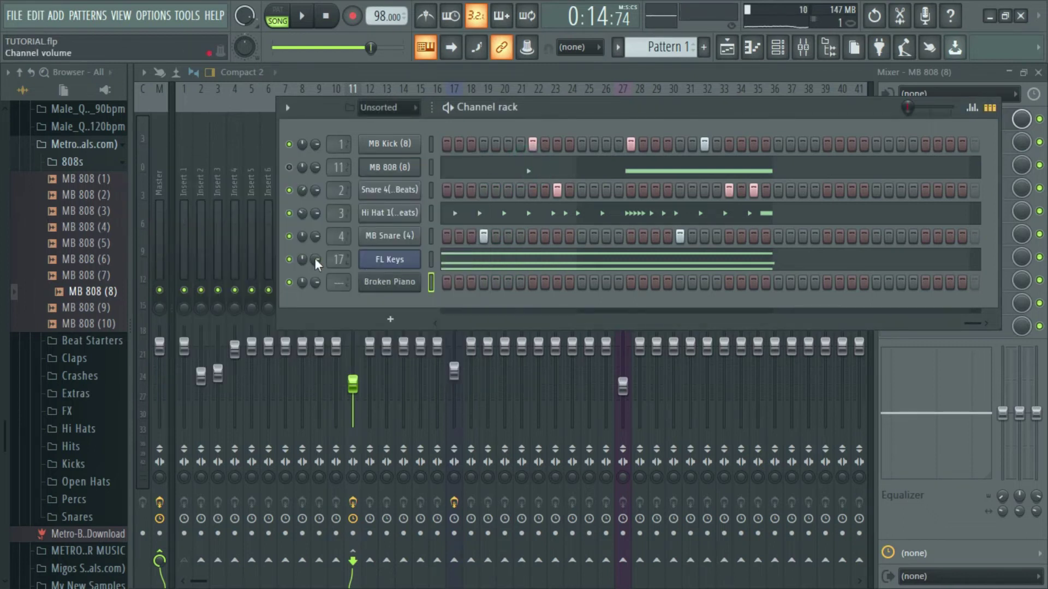
# Mute the MB Kick (8) channel during playback and open the Broken Piano channel in the piano roll
pyautogui.press('space')
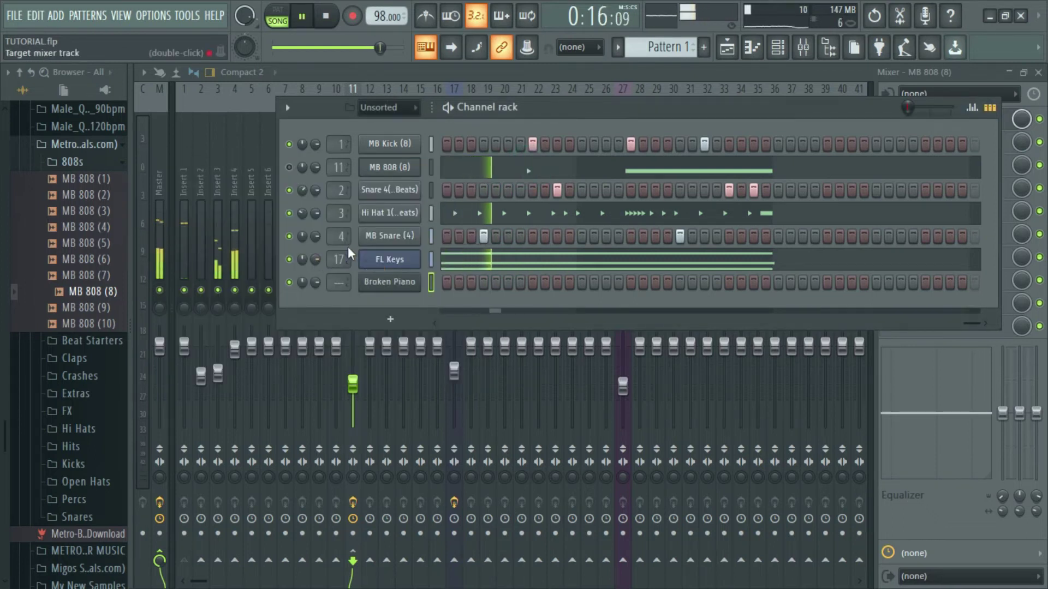
pyautogui.click(288, 144)
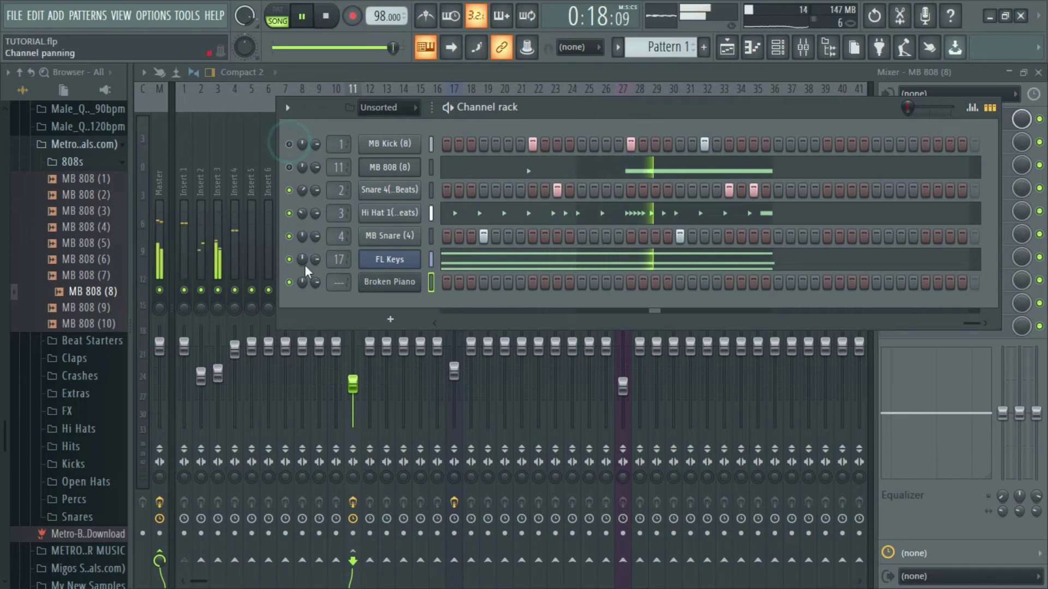
pyautogui.rightClick(340, 283)
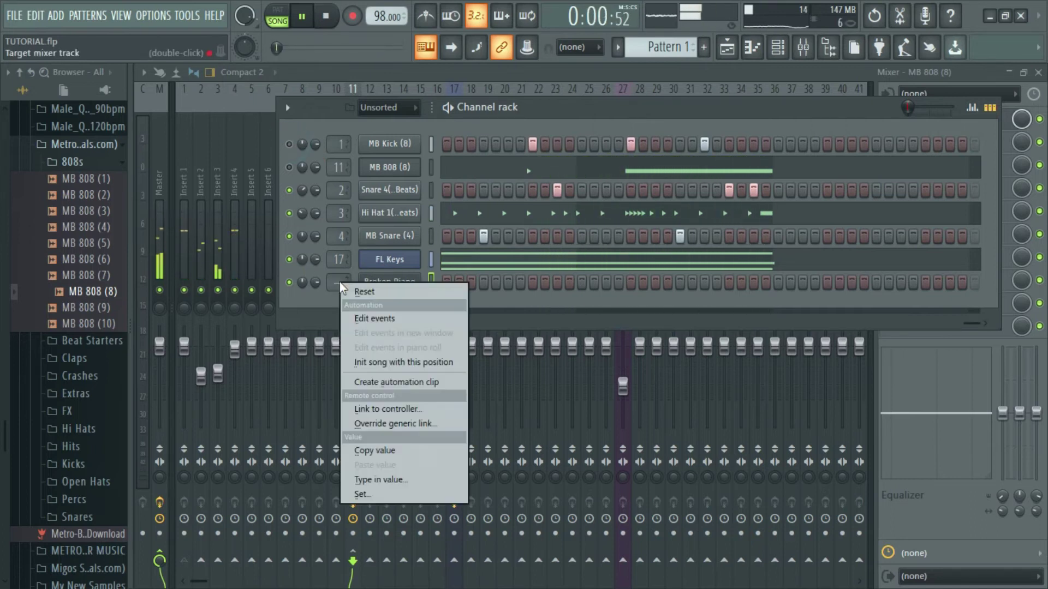
pyautogui.click(334, 274)
pyautogui.rightClick(375, 281)
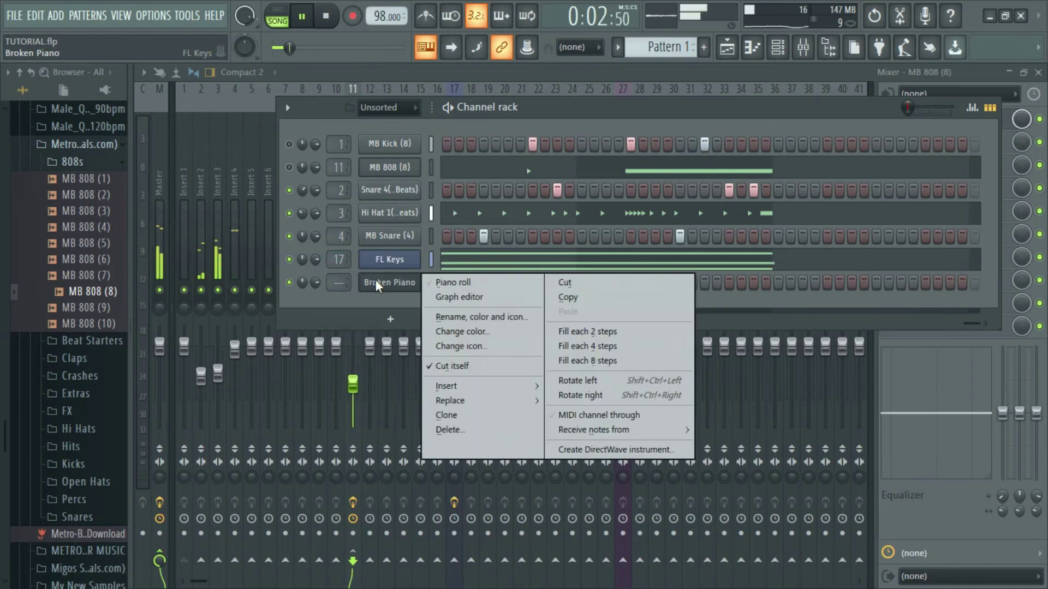
pyautogui.click(430, 283)
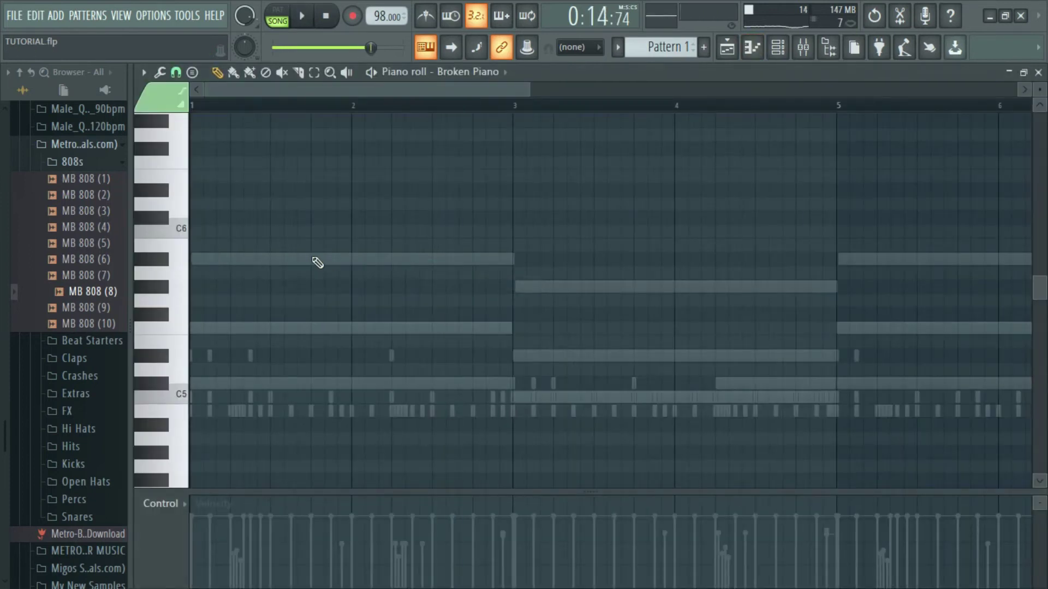
# Place an A#4 note at the start of the Broken Piano pattern, extend it to the start of bar 3, and play it back
pyautogui.click(176, 363)
pyautogui.click(176, 414)
pyautogui.click(175, 440)
pyautogui.click(170, 432)
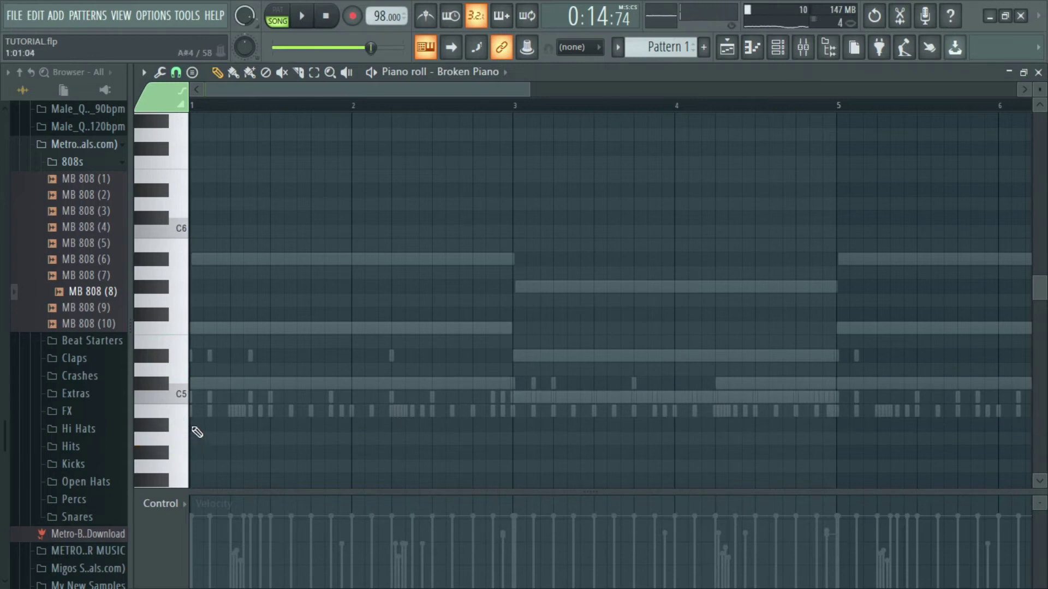
pyautogui.click(192, 427)
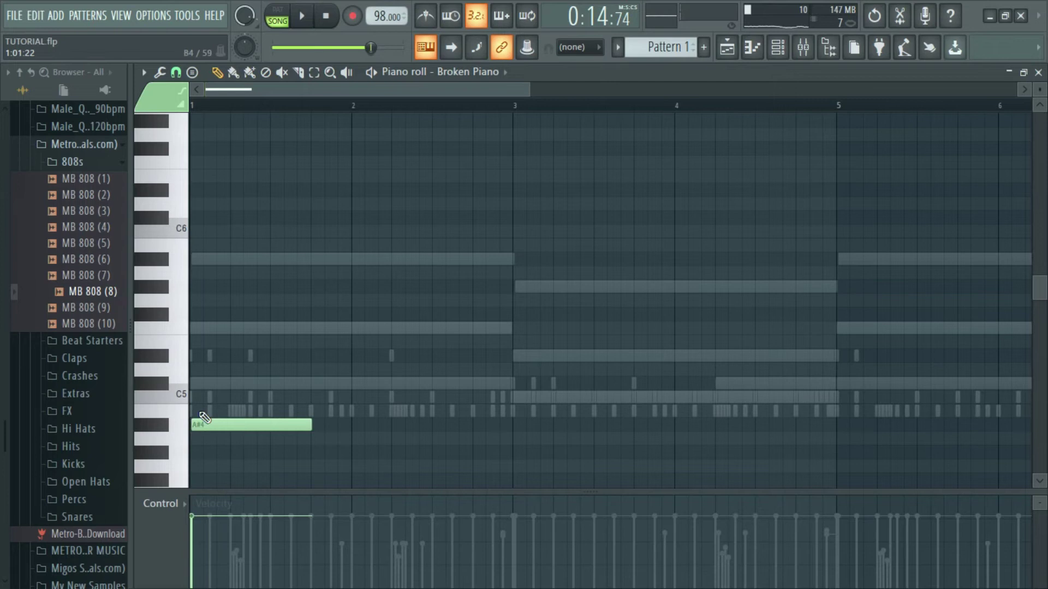
pyautogui.press('space')
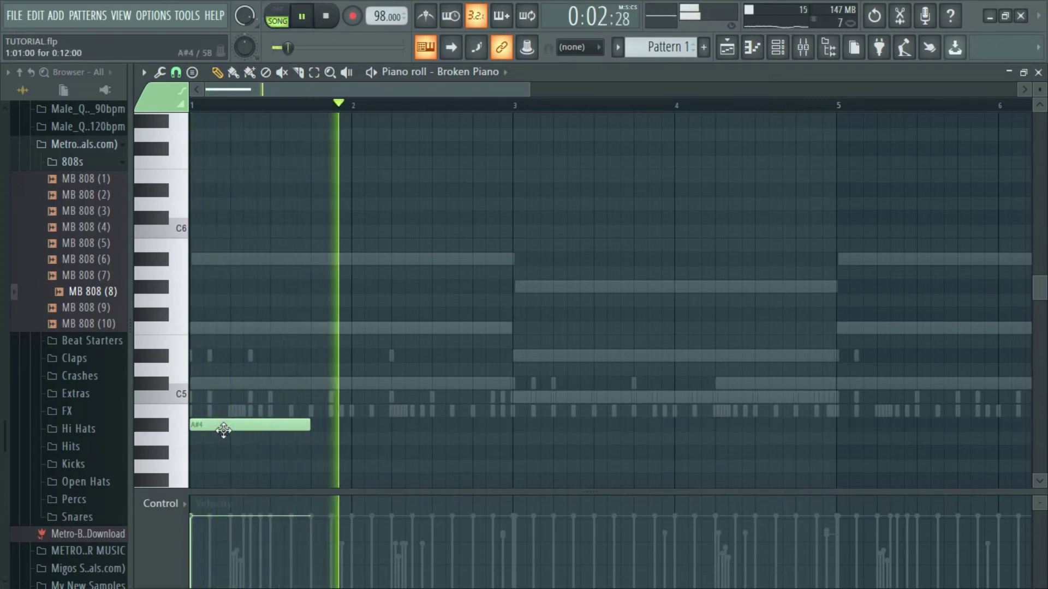
pyautogui.moveTo(306, 427); pyautogui.dragTo(509, 425)
pyautogui.press('space')
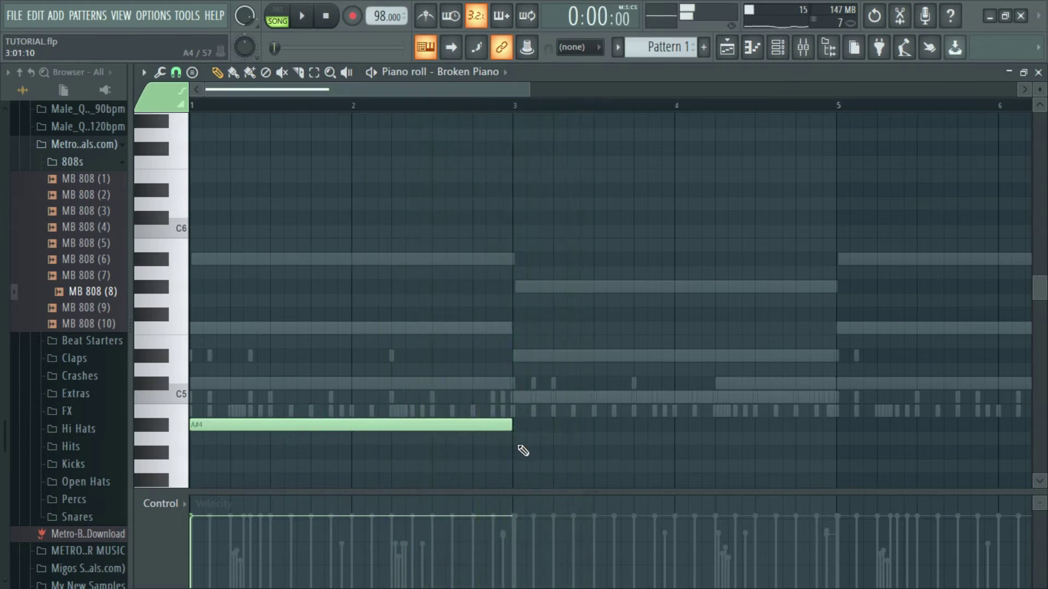
# Add a two-bar G#4 note from bar 3, and repeat the A#4 and G#4 pair from bar 5 to bar 9
pyautogui.click(518, 451)
pyautogui.moveTo(533, 452); pyautogui.dragTo(529, 452)
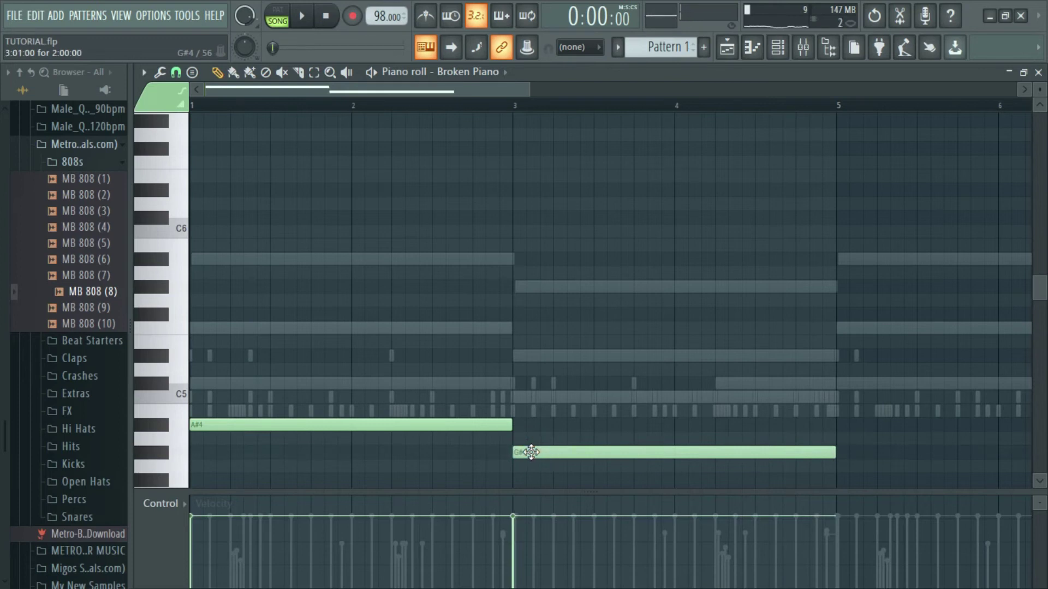
pyautogui.press('space')
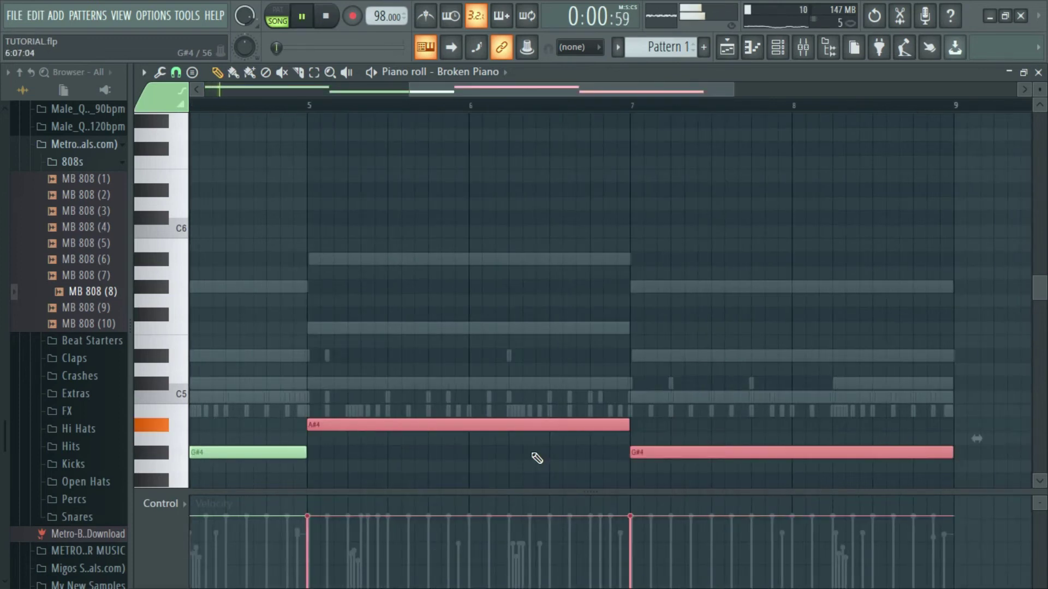
pyautogui.click(1038, 73)
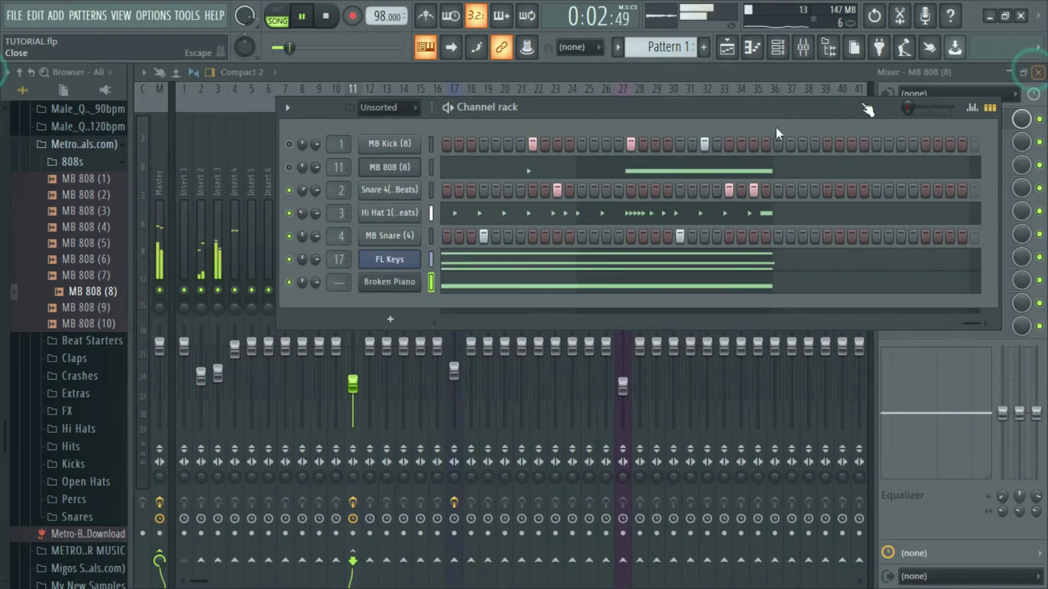
# Change the new FL Keys channel's preset from Broken Piano to Compressed Piano while the beat plays
pyautogui.click(389, 283)
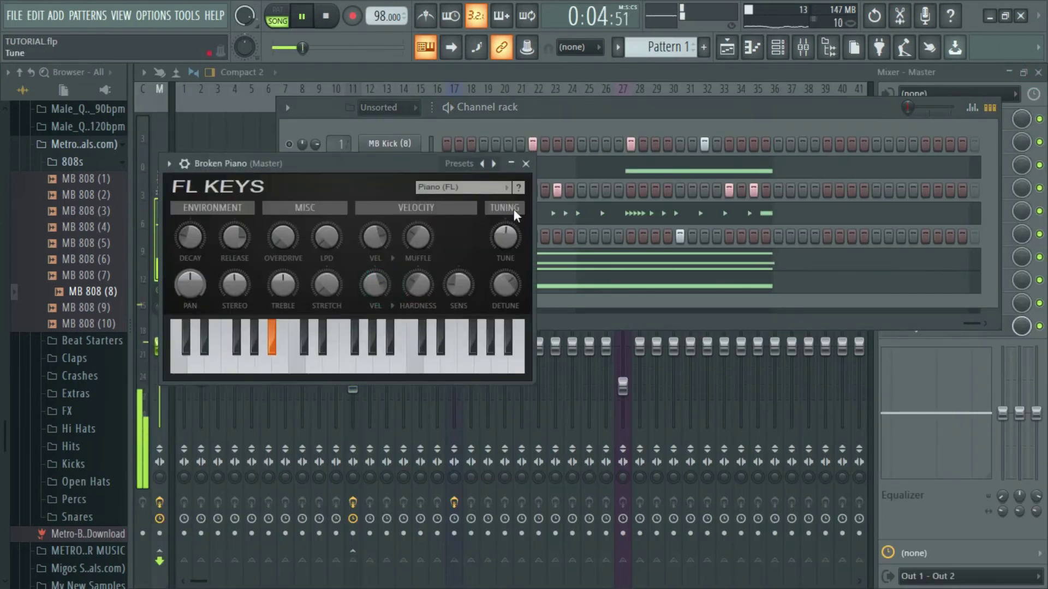
pyautogui.click(494, 164)
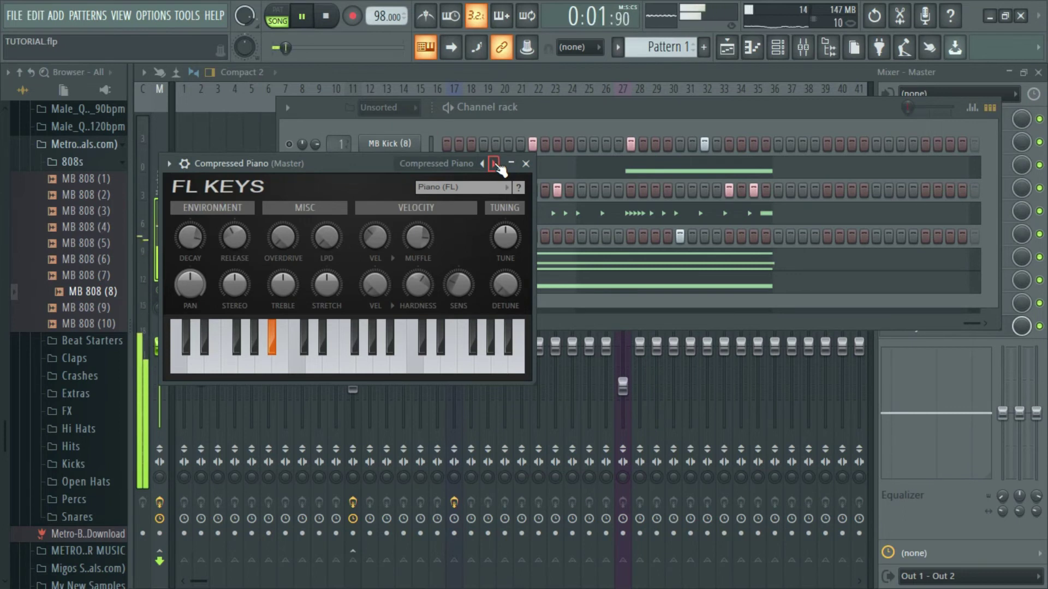
pyautogui.click(526, 164)
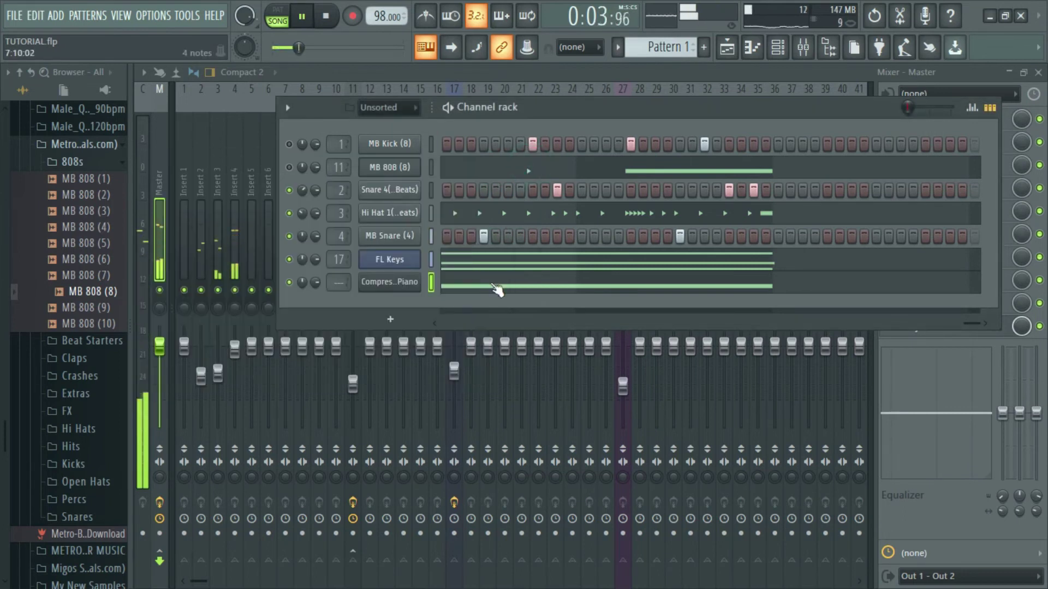
# Shift all the Compressed Piano notes down to a lower register as a bass line, and play the result
pyautogui.click(491, 287)
pyautogui.press('space')
pyautogui.hotkey('ctrl', 'a')
pyautogui.press('Delete')
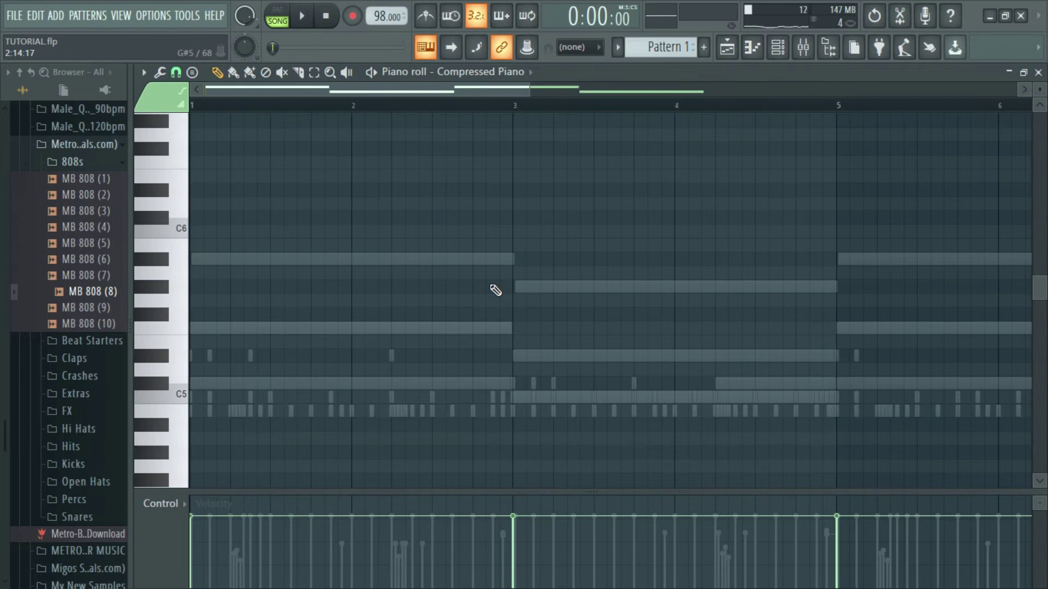
pyautogui.press('space')
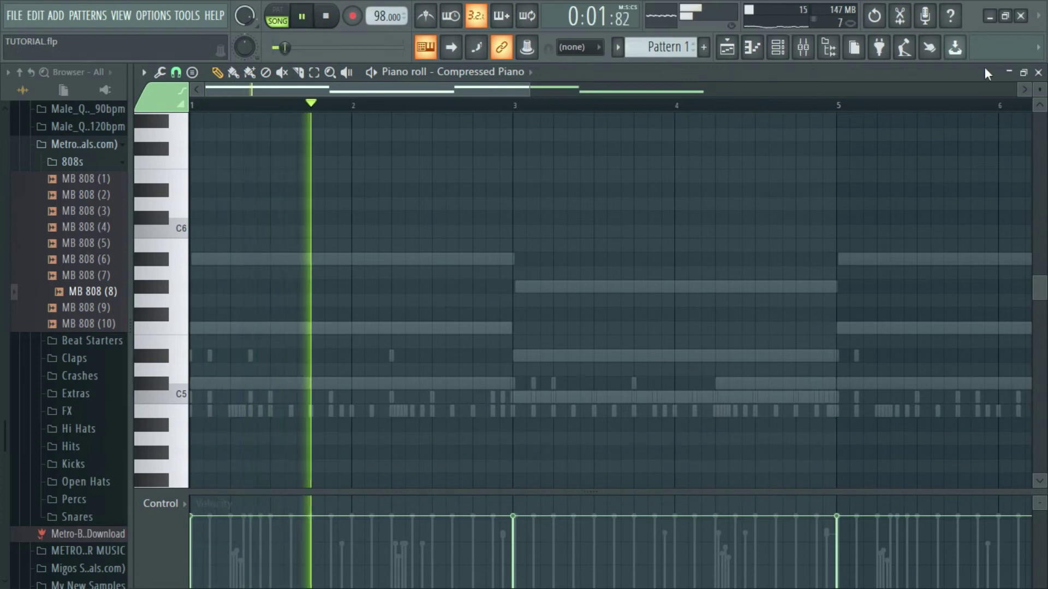
pyautogui.click(1038, 72)
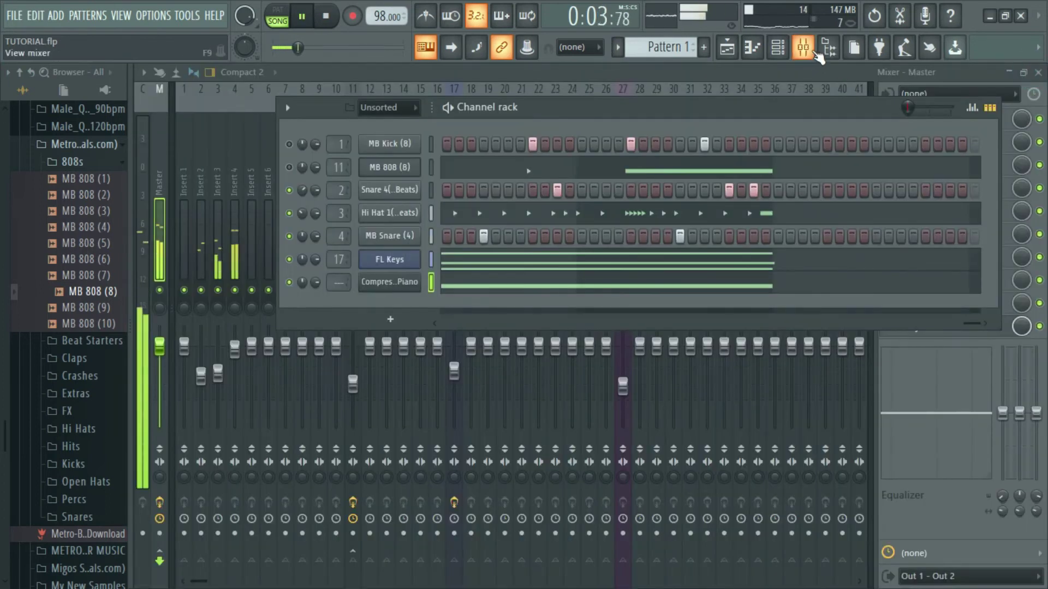
# Route the Compressed Piano to mixer track 14 and lower its fader to slightly below -6.3 dB during playback
pyautogui.click(811, 54)
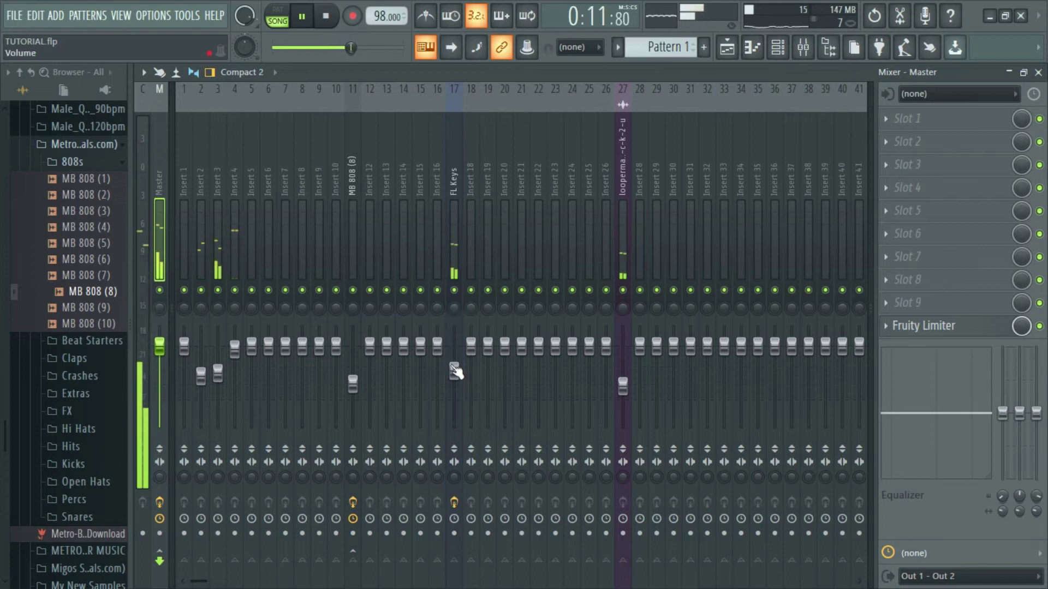
pyautogui.press('space')
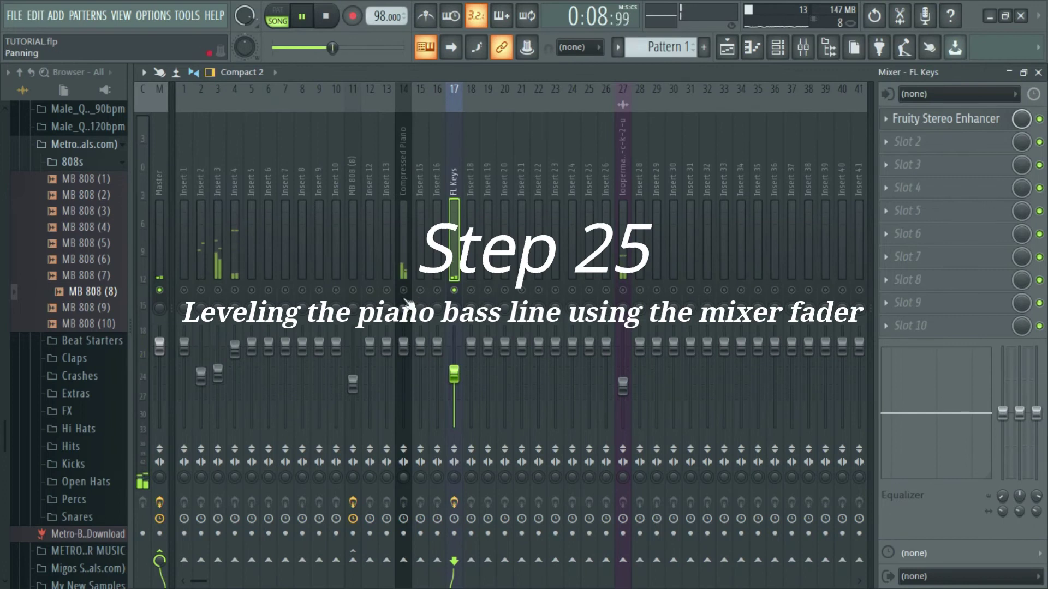
pyautogui.moveTo(404, 345); pyautogui.dragTo(403, 358)
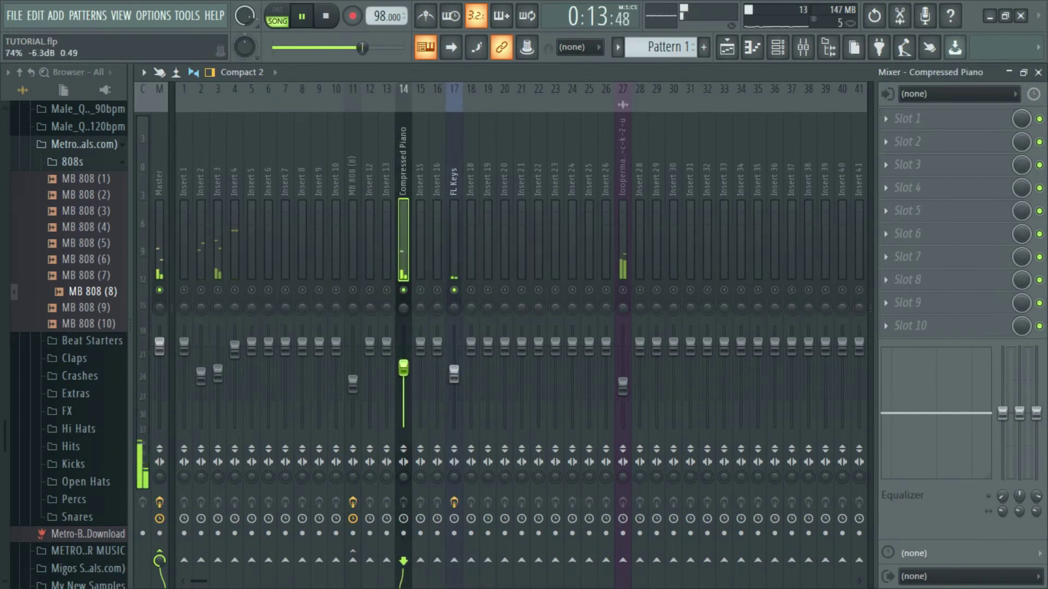
pyautogui.moveTo(404, 368); pyautogui.dragTo(404, 371)
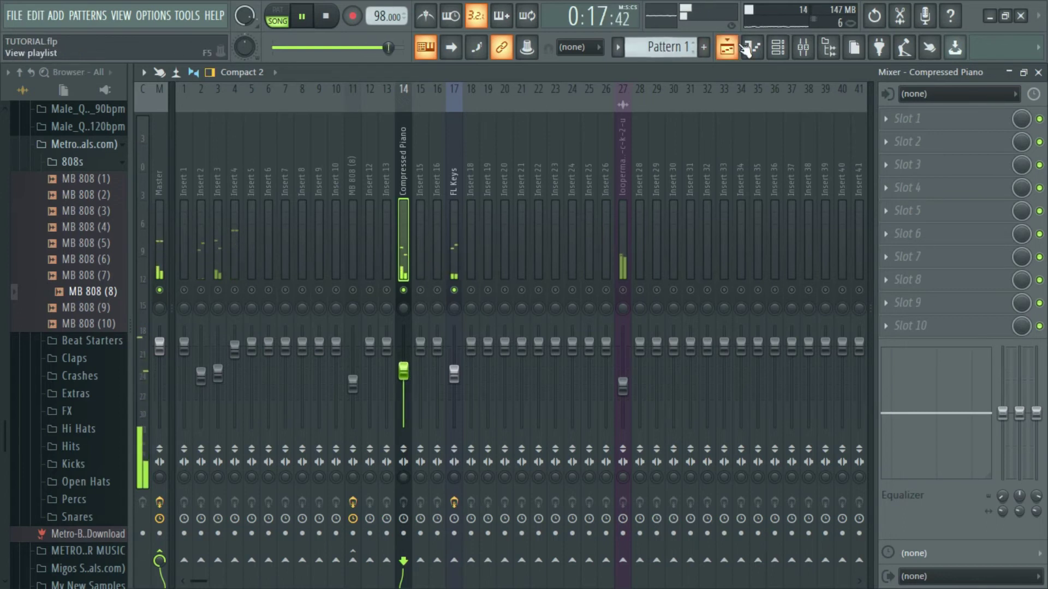
# Move the MB 808 (8) notes from Pattern 1 into a new pattern named 808 Bass, and save the project
pyautogui.click(777, 48)
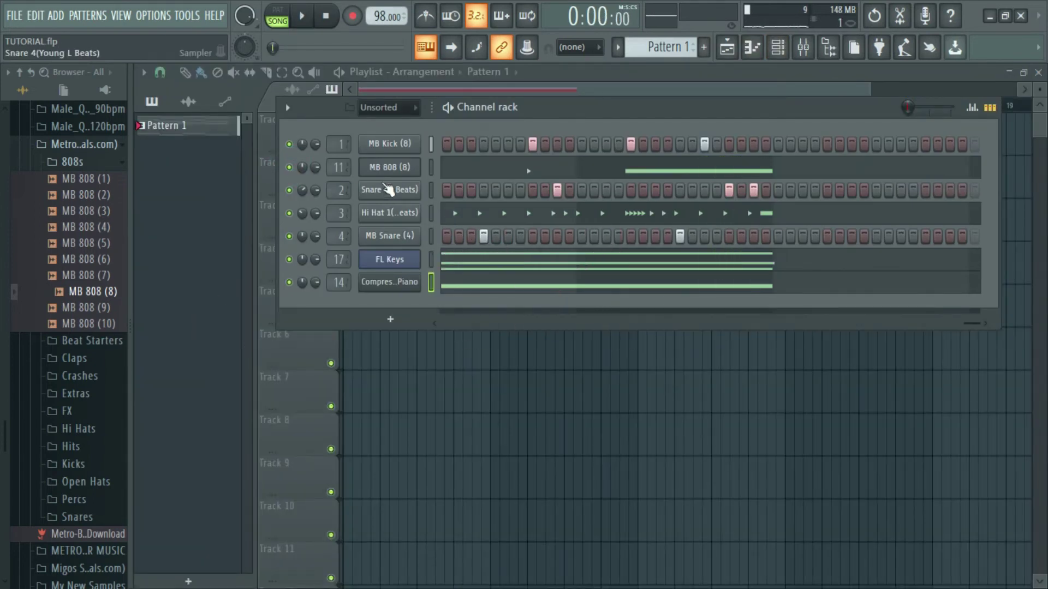
pyautogui.rightClick(398, 164)
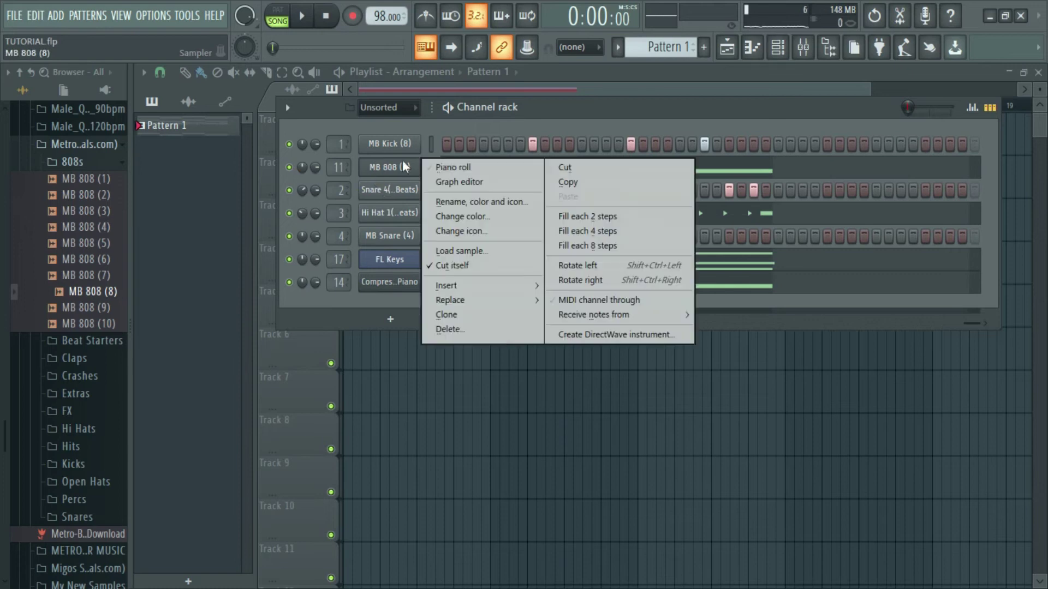
pyautogui.click(581, 170)
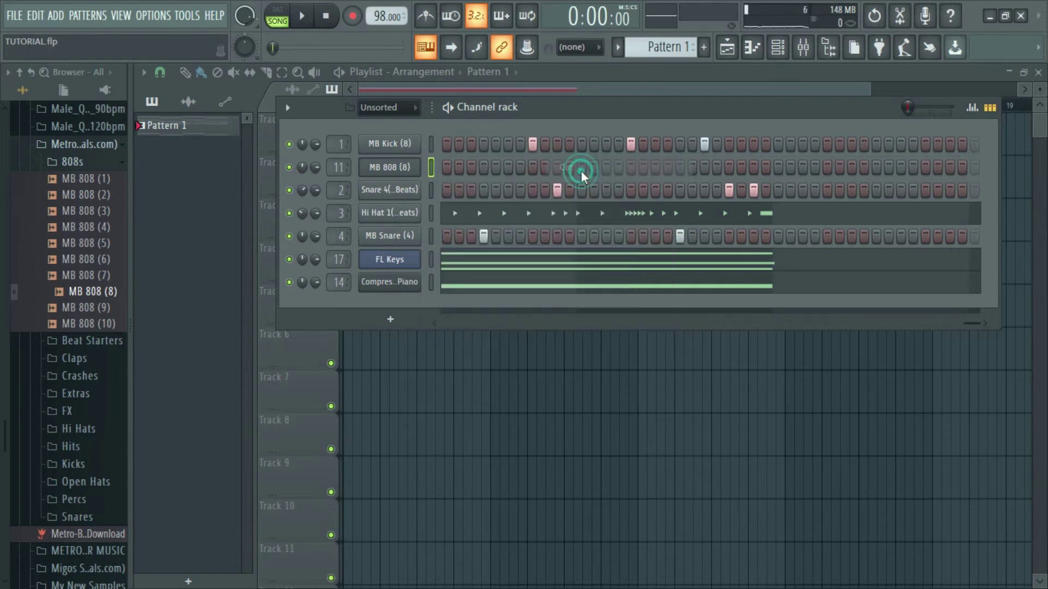
pyautogui.click(704, 47)
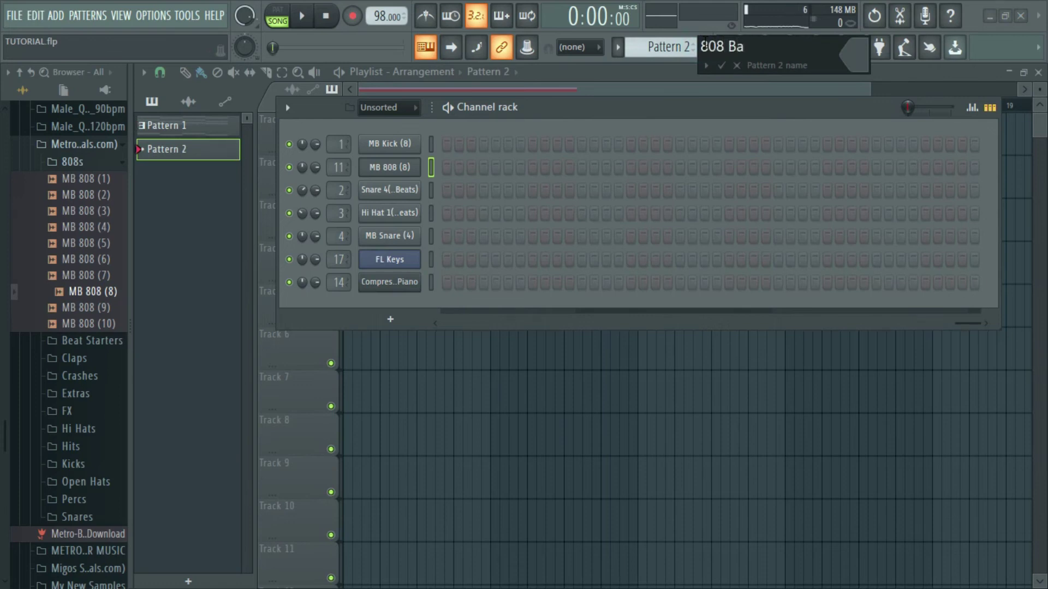
pyautogui.press('Return')
pyautogui.hotkey('ctrl', 'v')
pyautogui.hotkey('ctrl', 's')
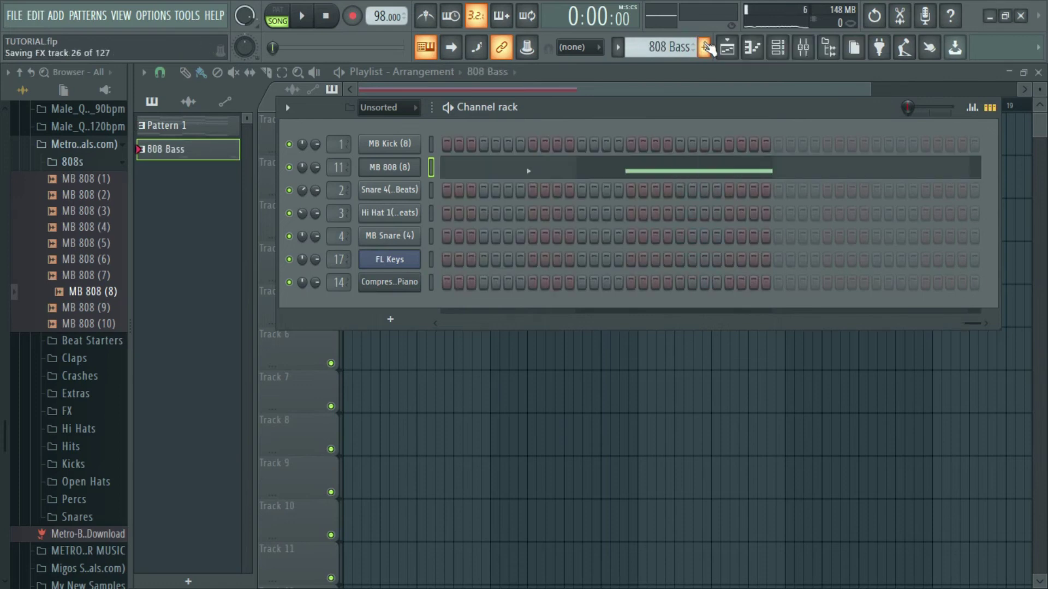
# Return to Pattern 1 and cut the FL Keys chord notes from it
pyautogui.click(619, 49)
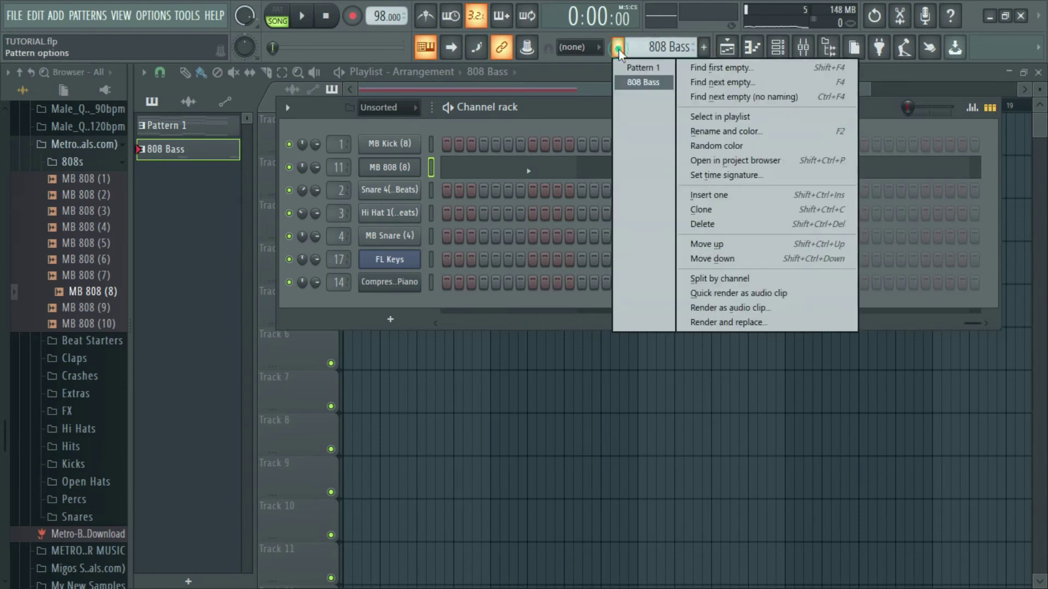
pyautogui.click(628, 68)
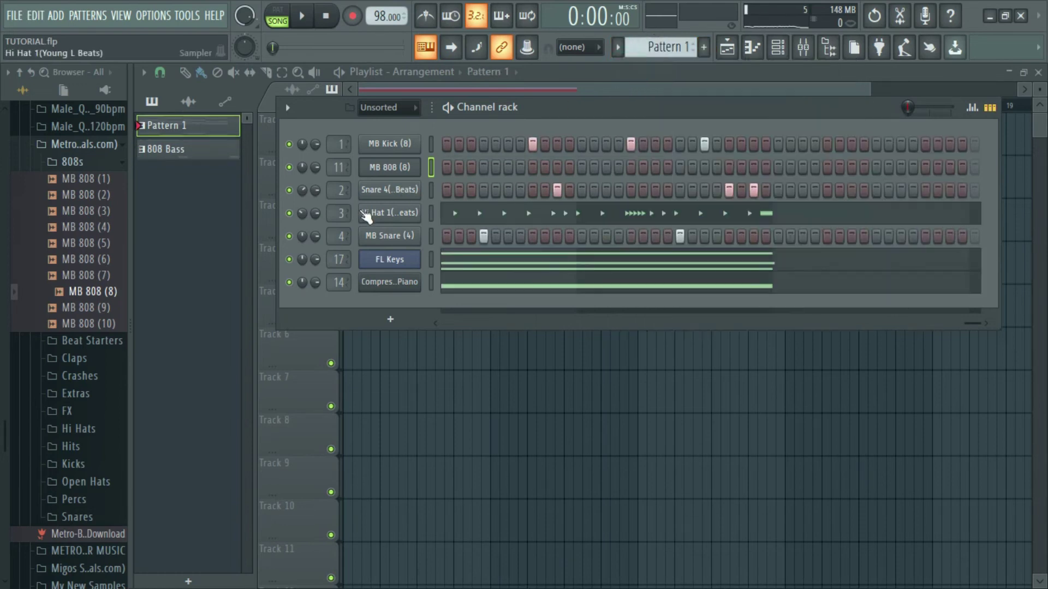
pyautogui.rightClick(362, 261)
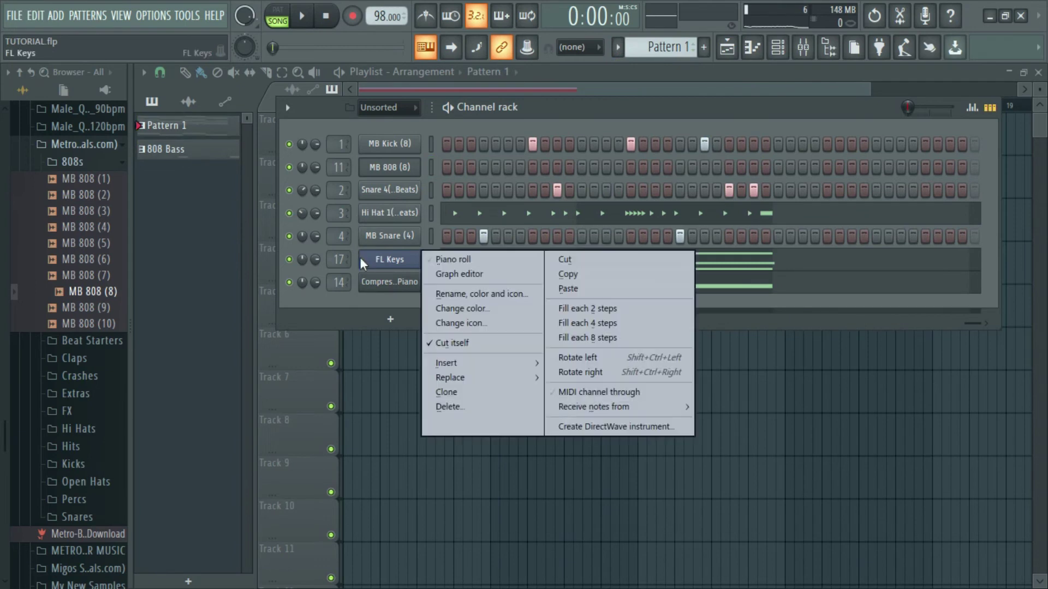
pyautogui.click(576, 261)
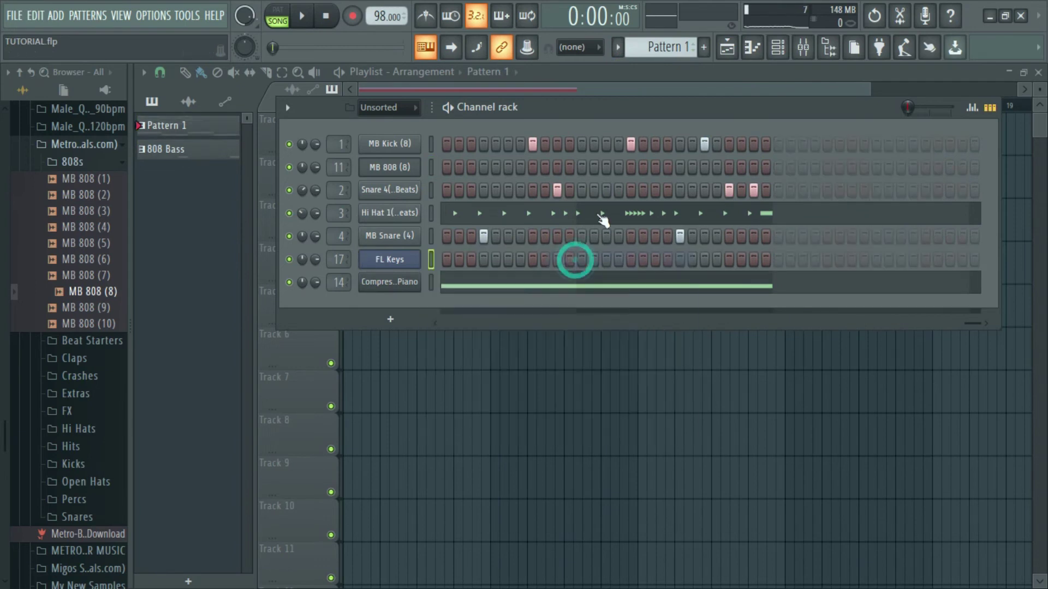
# Put the chords, the piano bass line and the hi-hat notes into new patterns named GPiano, Piano bass line and Hat separate
pyautogui.click(707, 48)
pyautogui.write('Hat separate')
pyautogui.press('Return')
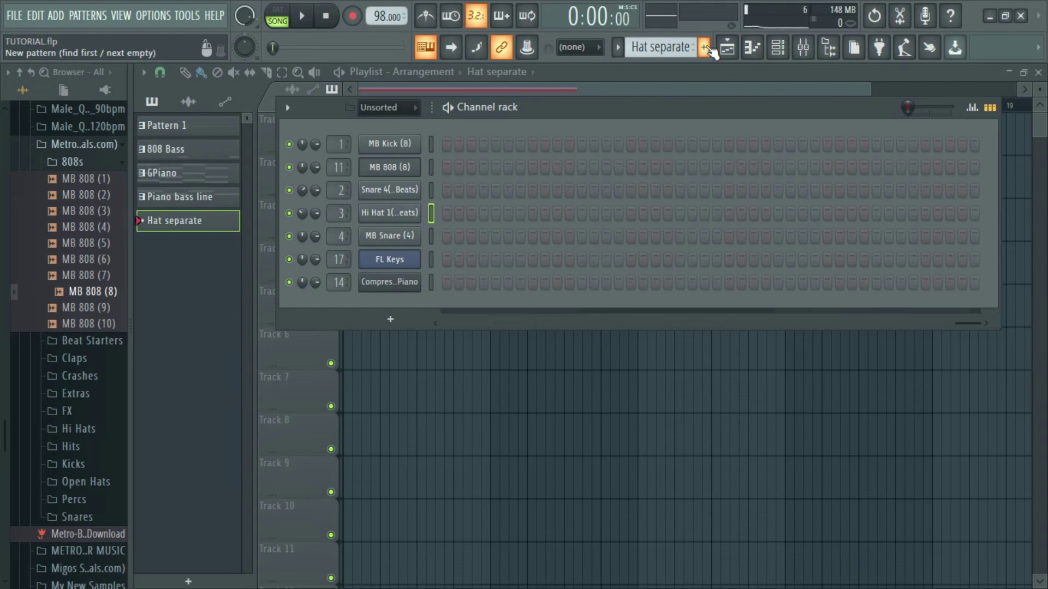
pyautogui.hotkey('ctrl', 'v')
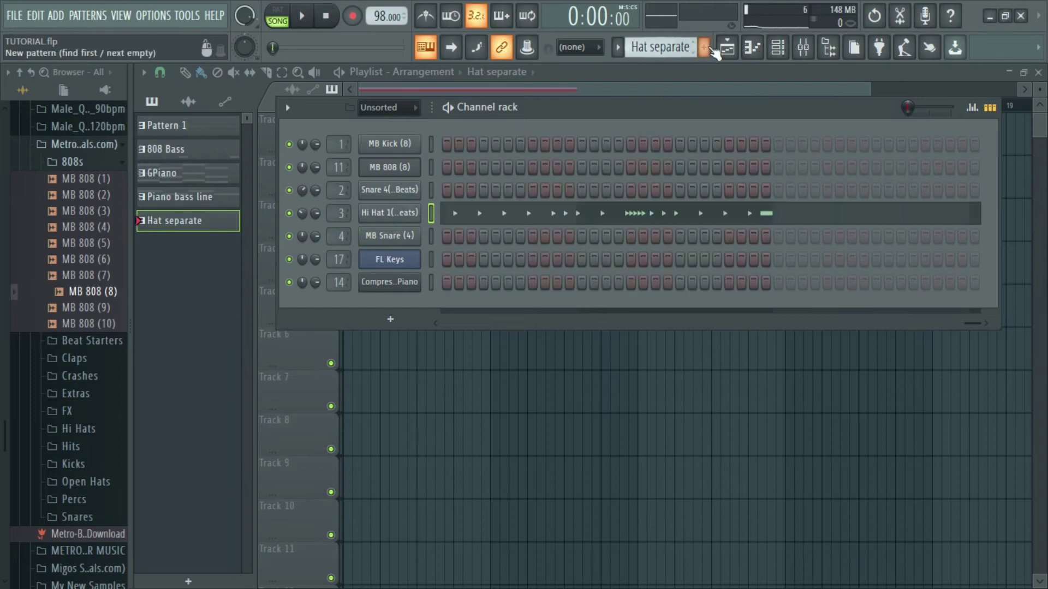
# Remove the Pattern 1 clip from Track 2 of the playlist
pyautogui.click(731, 48)
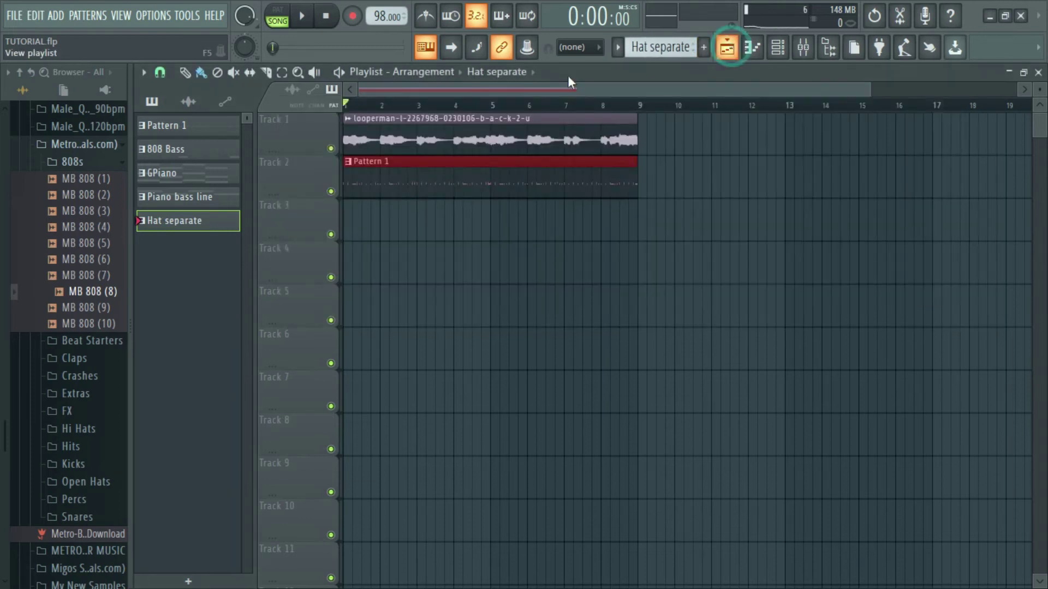
pyautogui.rightClick(413, 184)
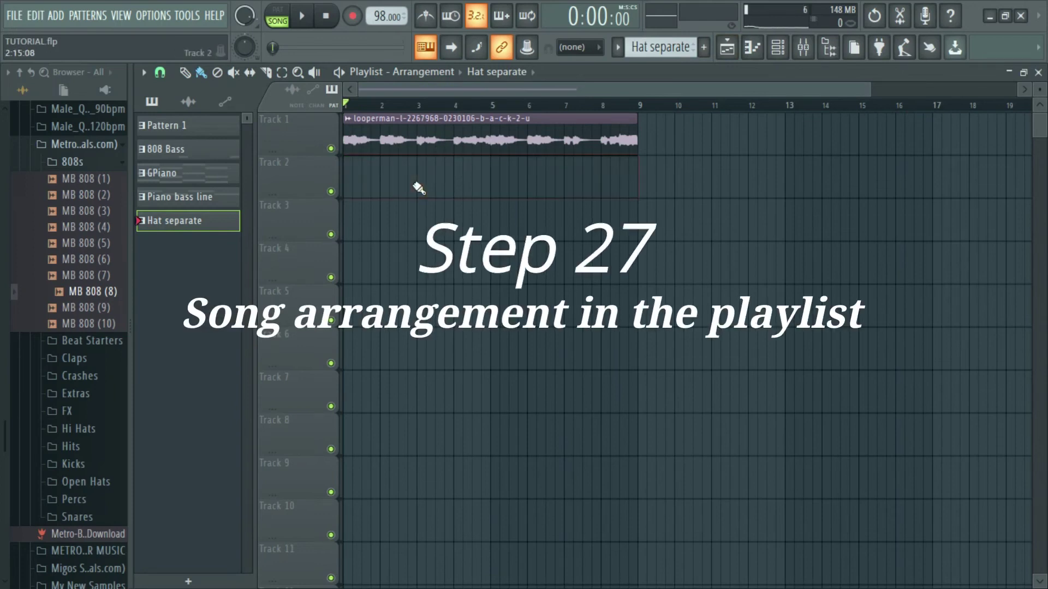
# Place a second copy of the looperman vocal loop at bar 9 on Track 1 and play the arrangement
pyautogui.click(573, 118)
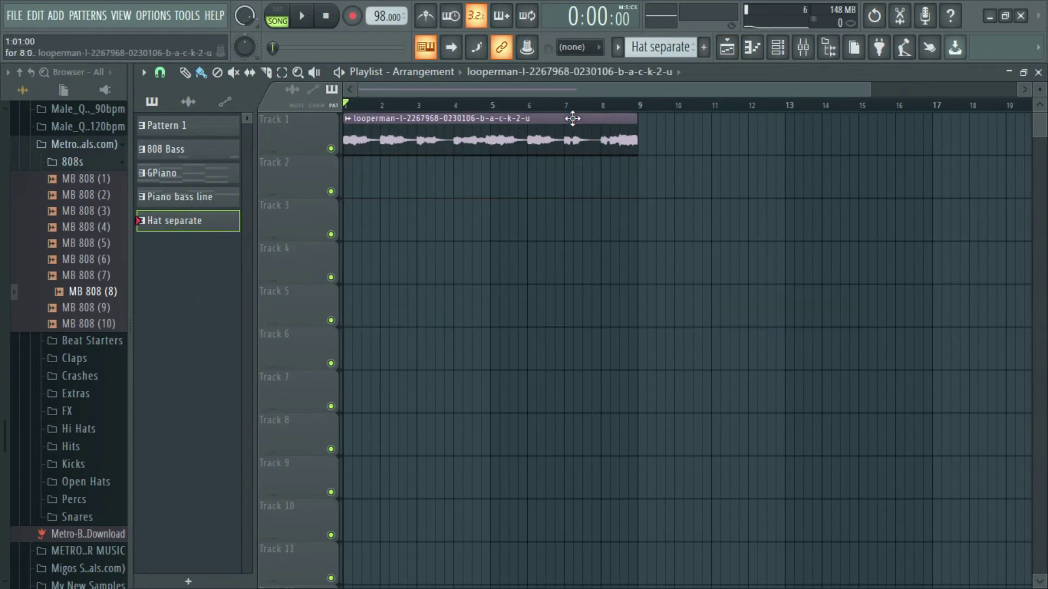
pyautogui.scroll(-2, 871, 90)
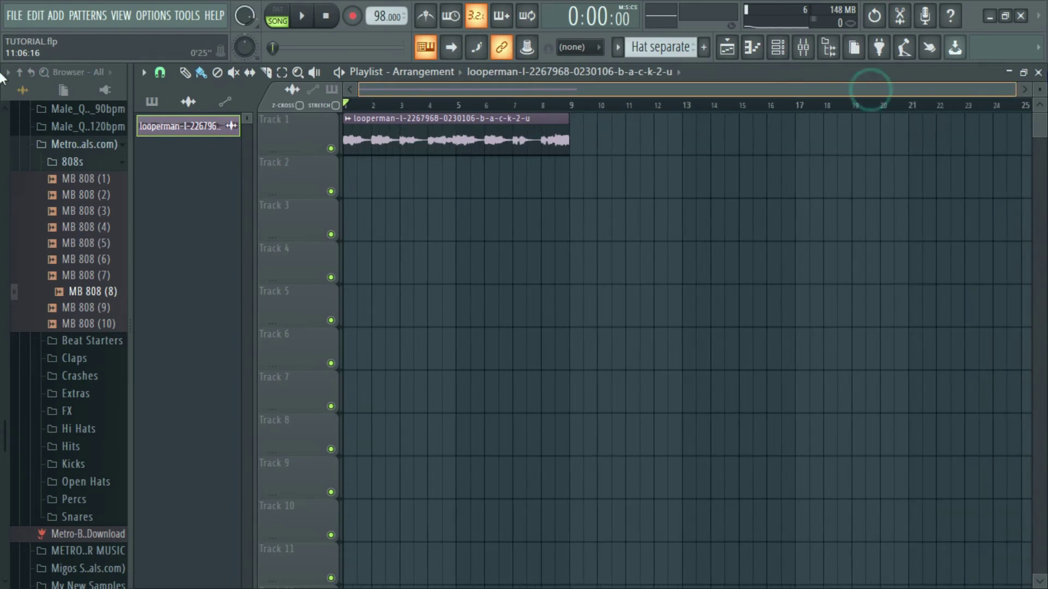
pyautogui.click(571, 138)
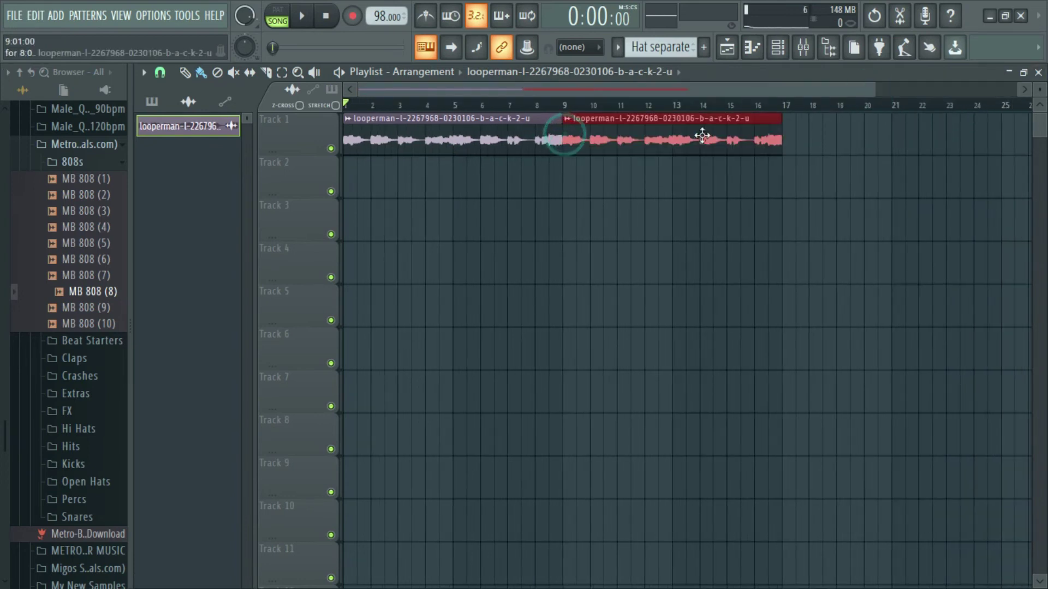
pyautogui.press('space')
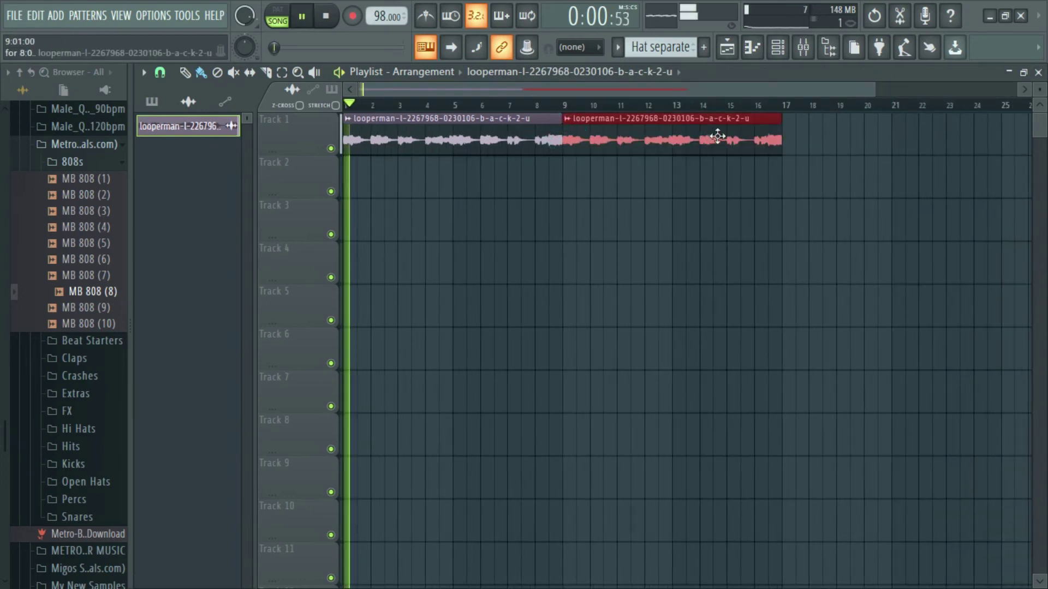
# Place a GPiano clip at bar 9 on Track 2, trim its end to bar 17, and stop playback
pyautogui.click(679, 71)
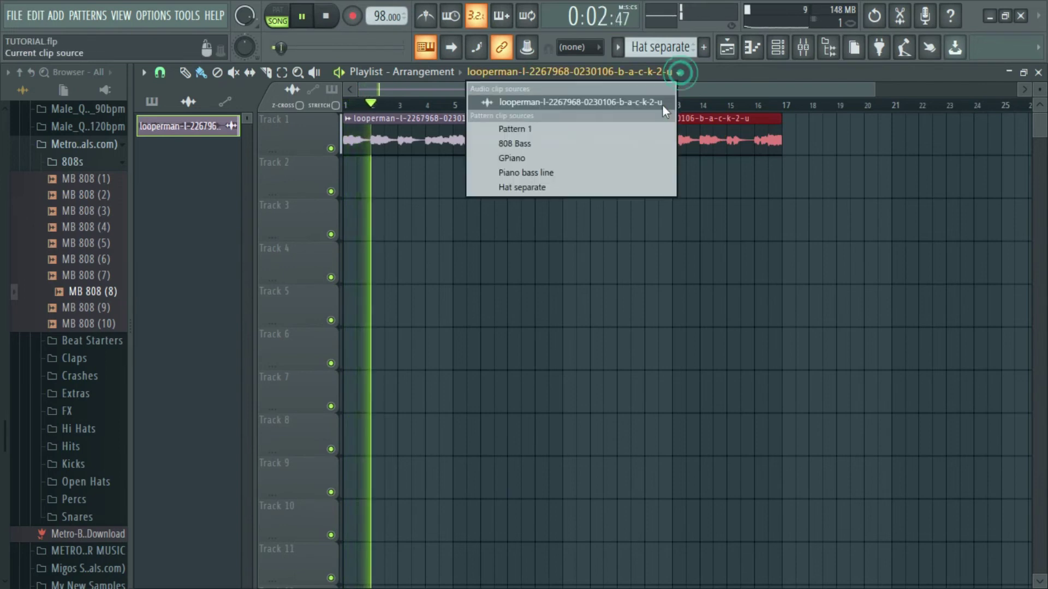
pyautogui.click(590, 160)
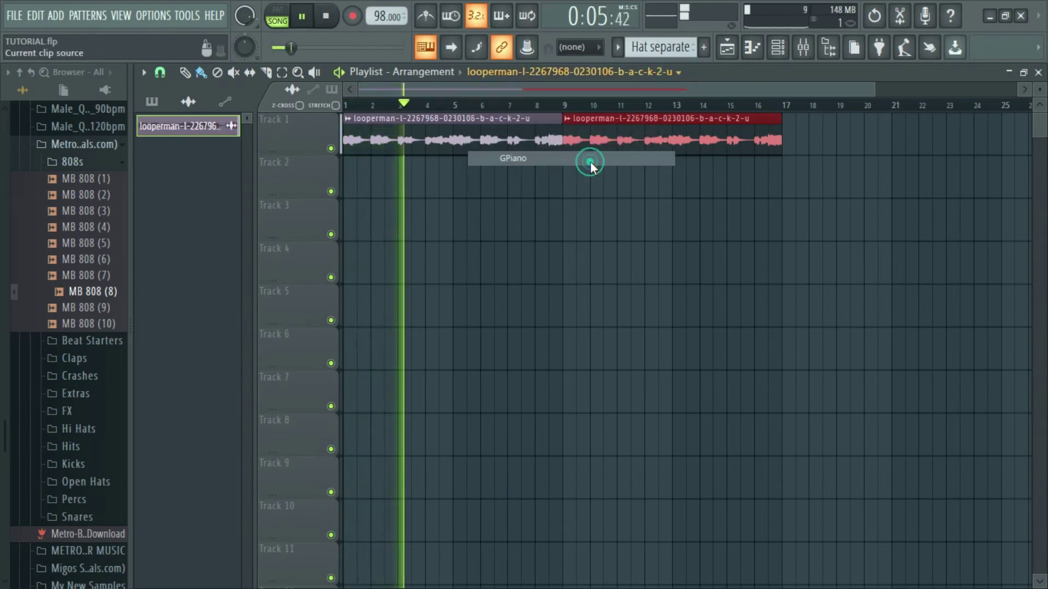
pyautogui.click(571, 189)
pyautogui.moveTo(807, 181); pyautogui.dragTo(784, 187)
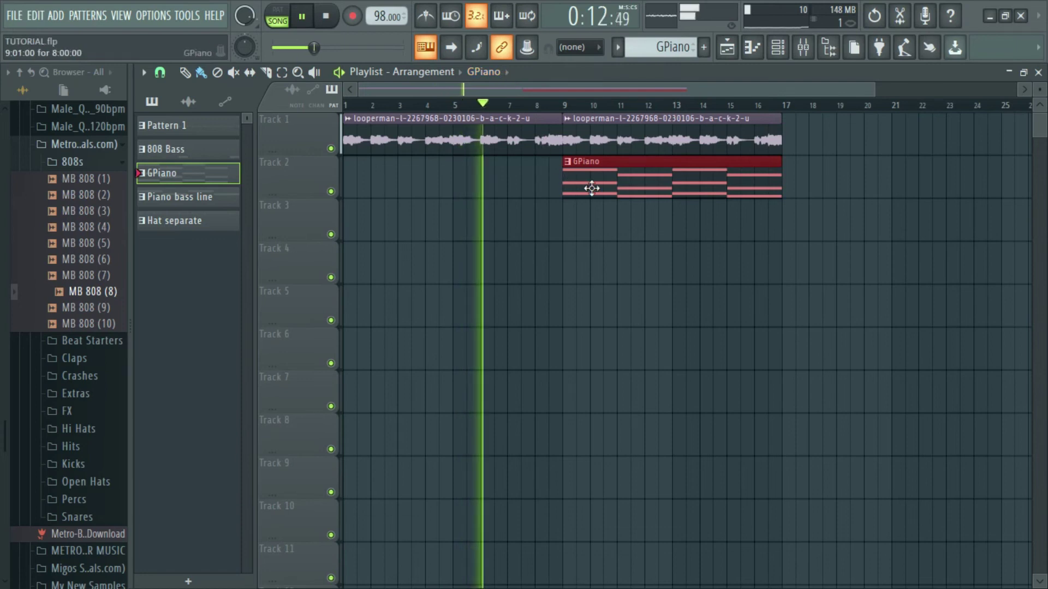
pyautogui.press('space')
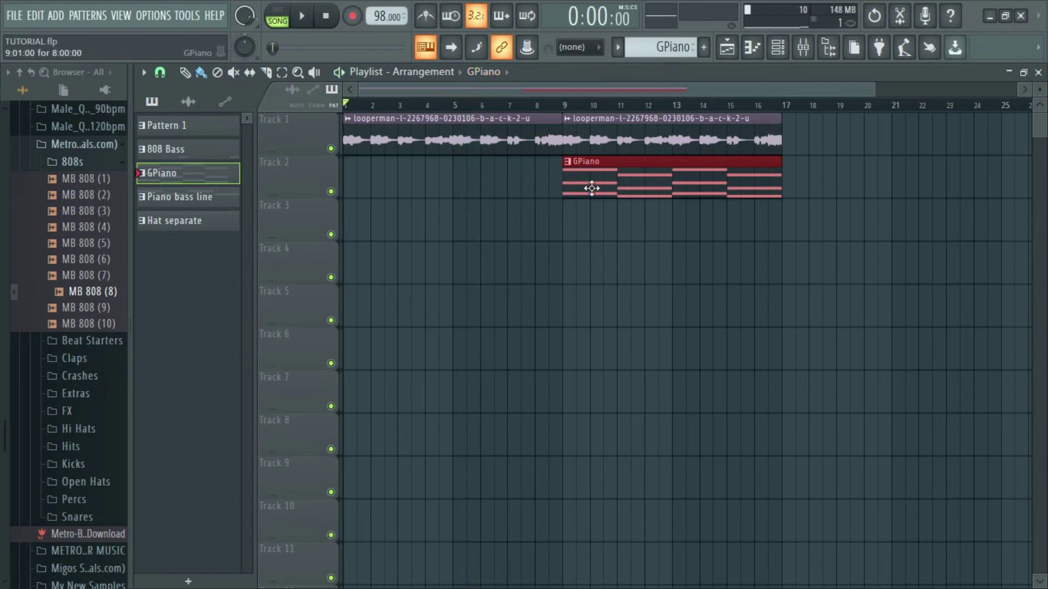
# Add another GPiano clip before the existing one on Track 2, trim it to span bars 5 to 9, and play the arrangement
pyautogui.click(347, 180)
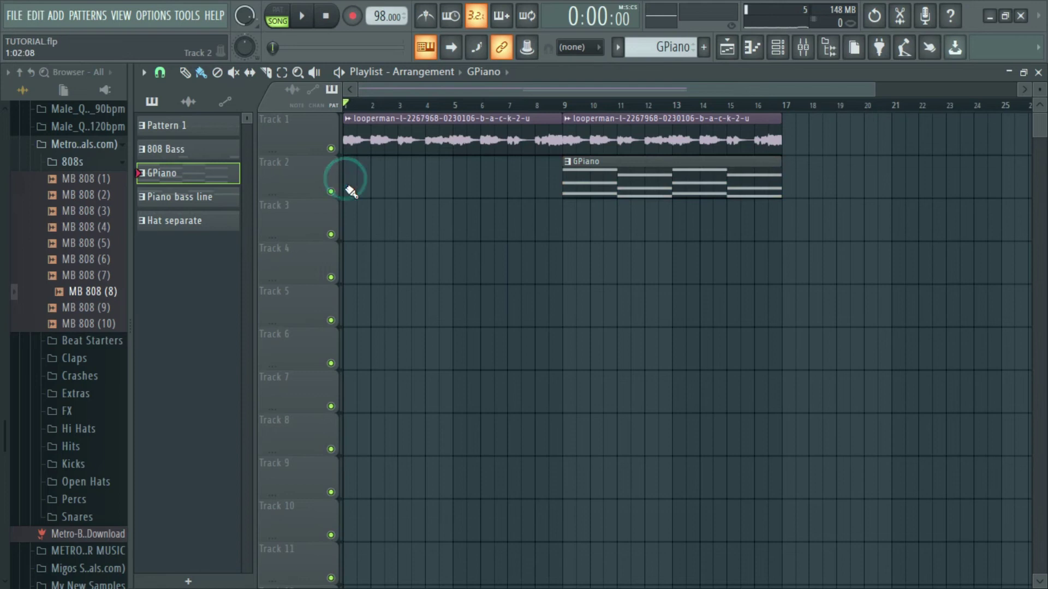
pyautogui.click(354, 234)
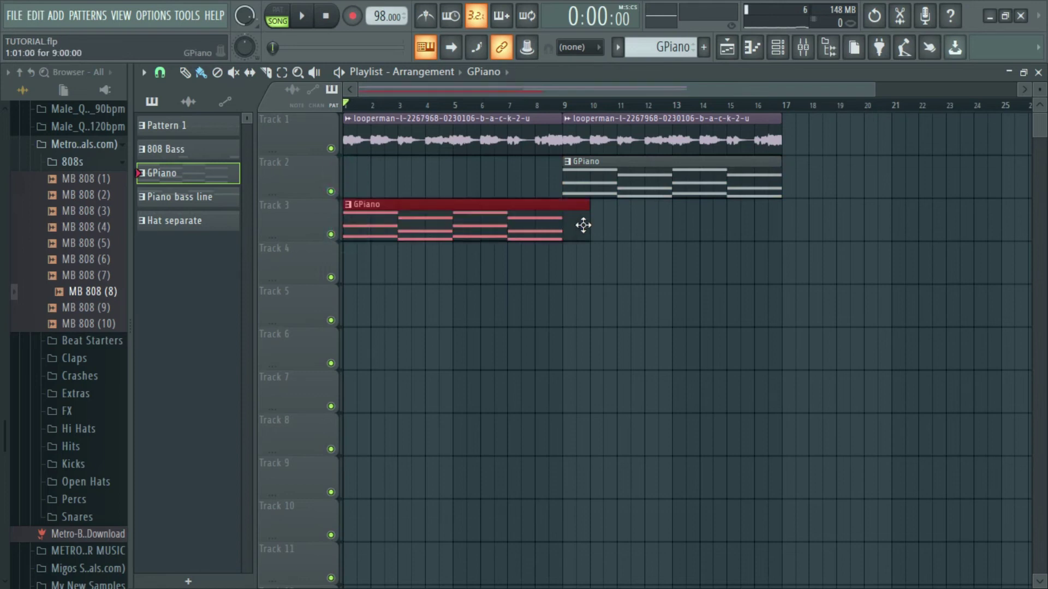
pyautogui.moveTo(590, 226); pyautogui.dragTo(562, 226)
pyautogui.moveTo(498, 210); pyautogui.dragTo(491, 183)
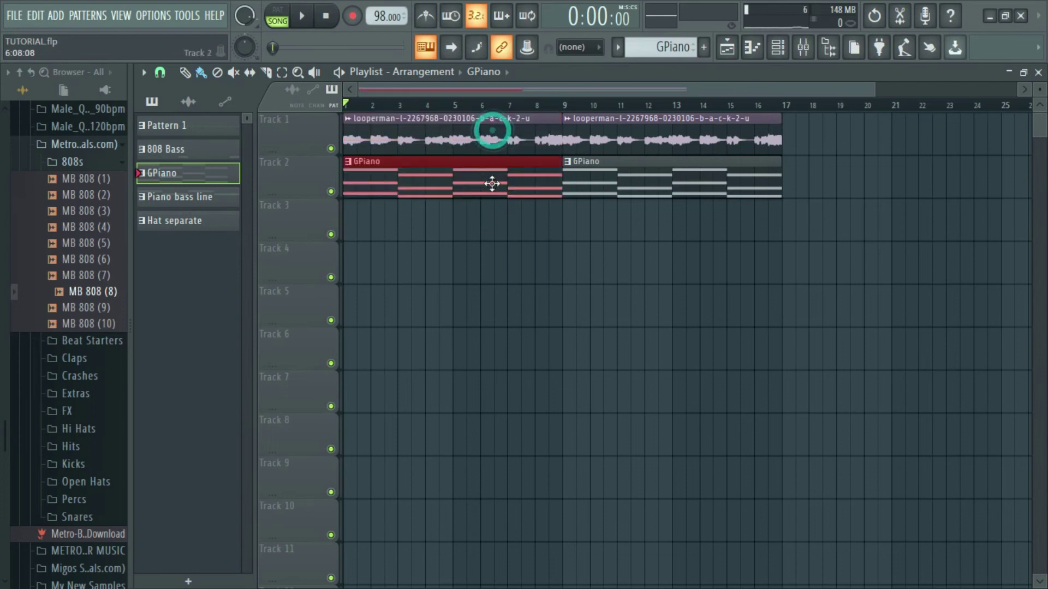
pyautogui.moveTo(347, 190); pyautogui.dragTo(453, 187)
pyautogui.press('space')
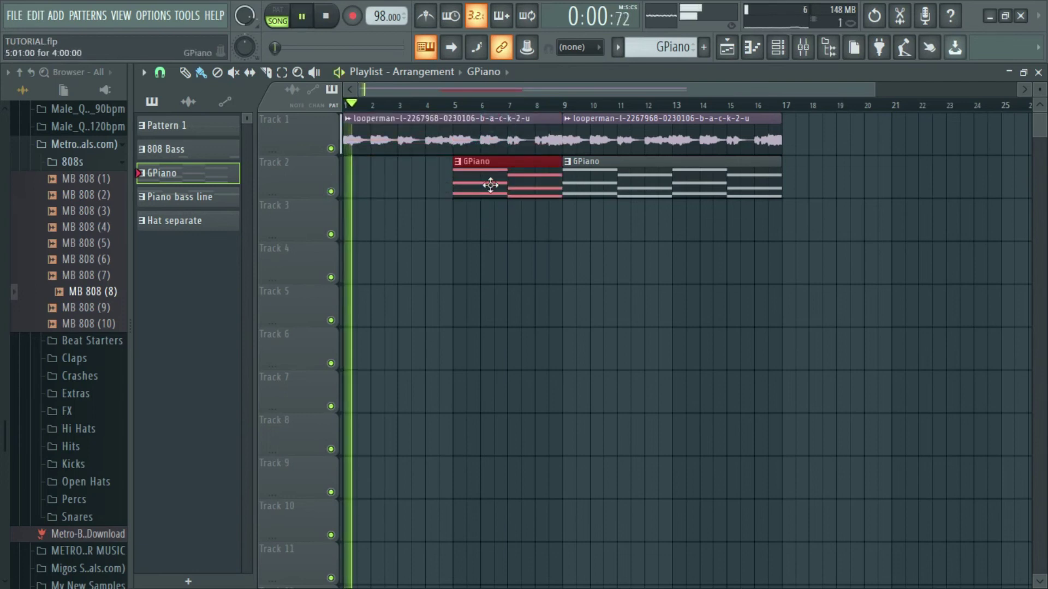
# Continue the GPiano chords on Track 2 with 8-bar clips at bars 17 and 25, and stop playback
pyautogui.click(616, 171)
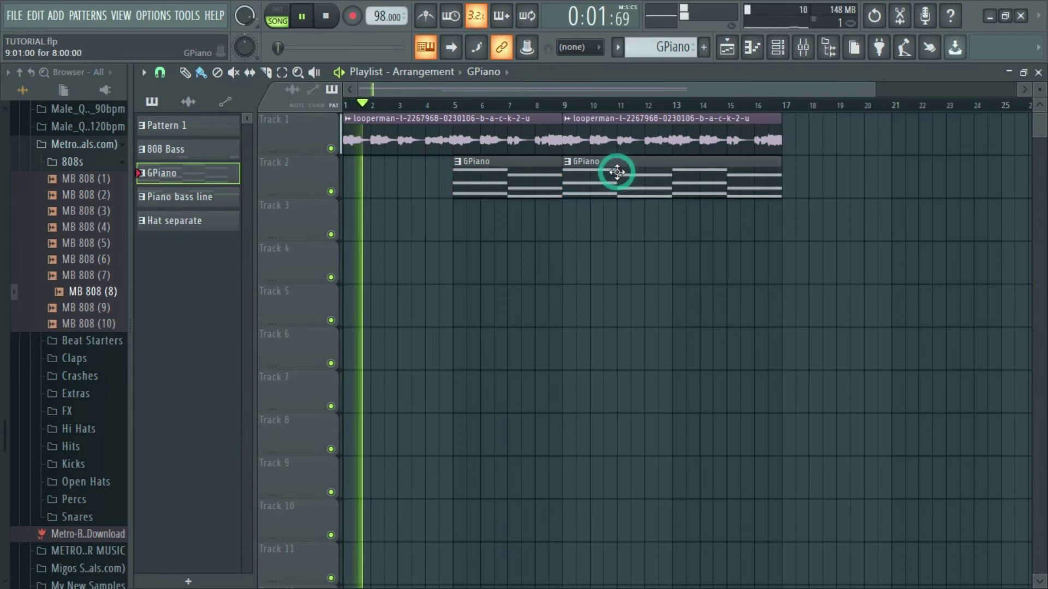
pyautogui.click(790, 187)
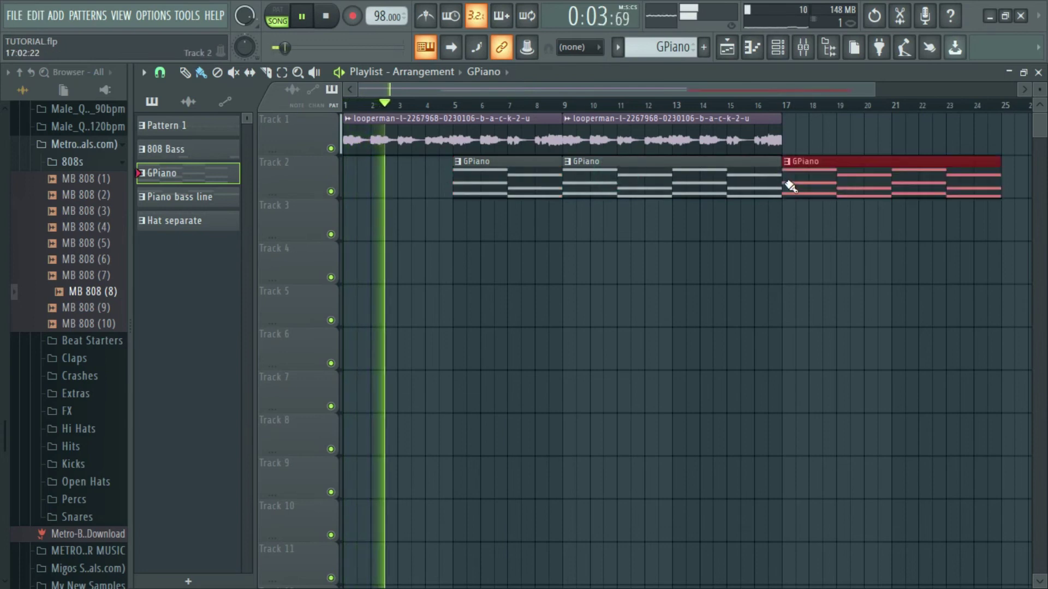
pyautogui.click(1013, 186)
pyautogui.press('space')
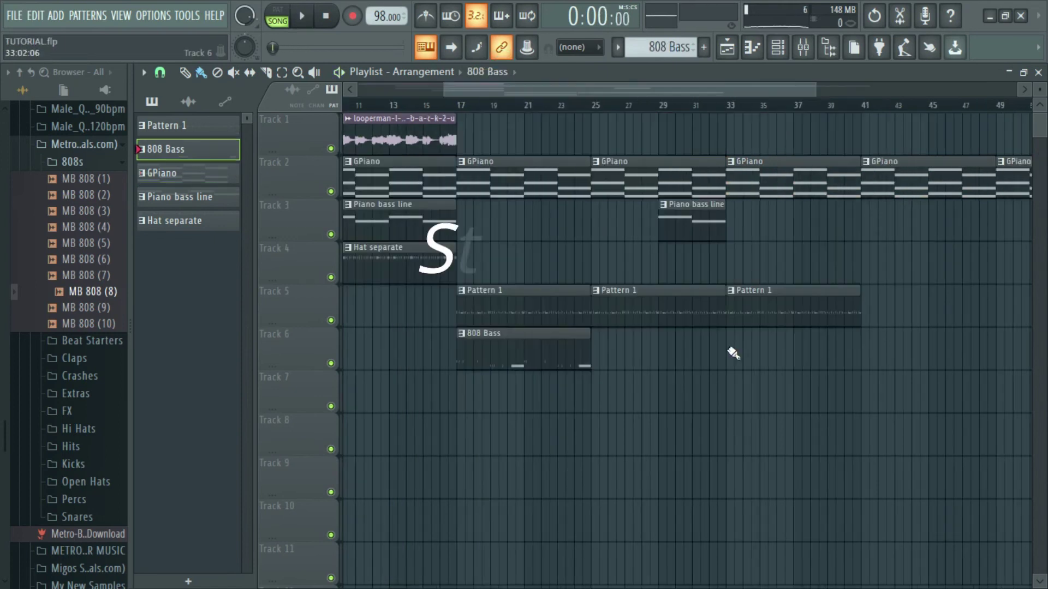
# Add 808 Bass clips at bars 33 and 41 on Track 6 and start playback
pyautogui.click(732, 351)
pyautogui.click(865, 352)
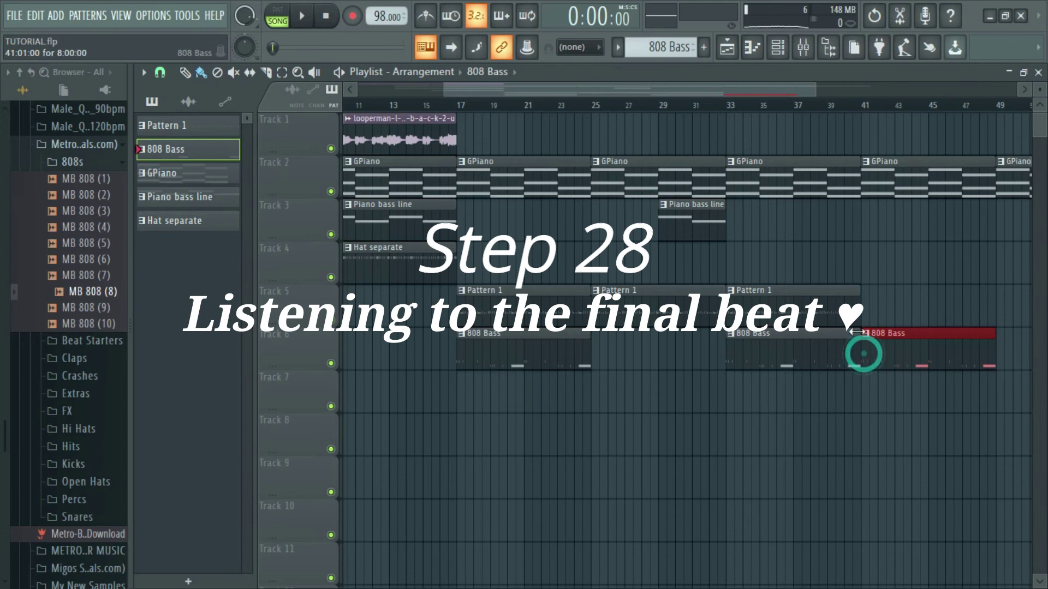
pyautogui.press('space')
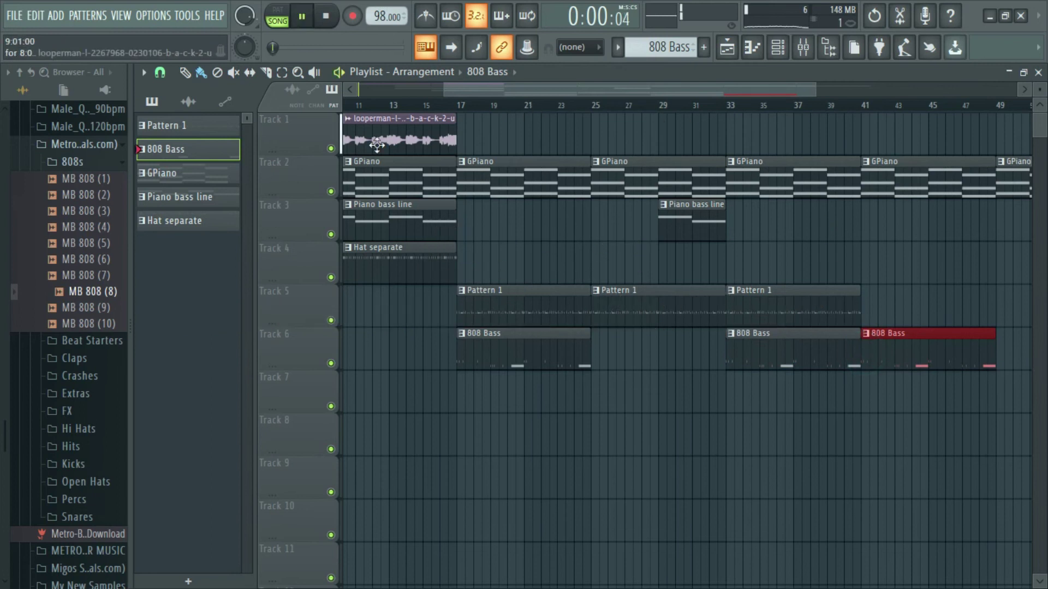
# Place the vocal loop at bar 25 on Track 1 and shorten its end to about bar 32
pyautogui.click(395, 138)
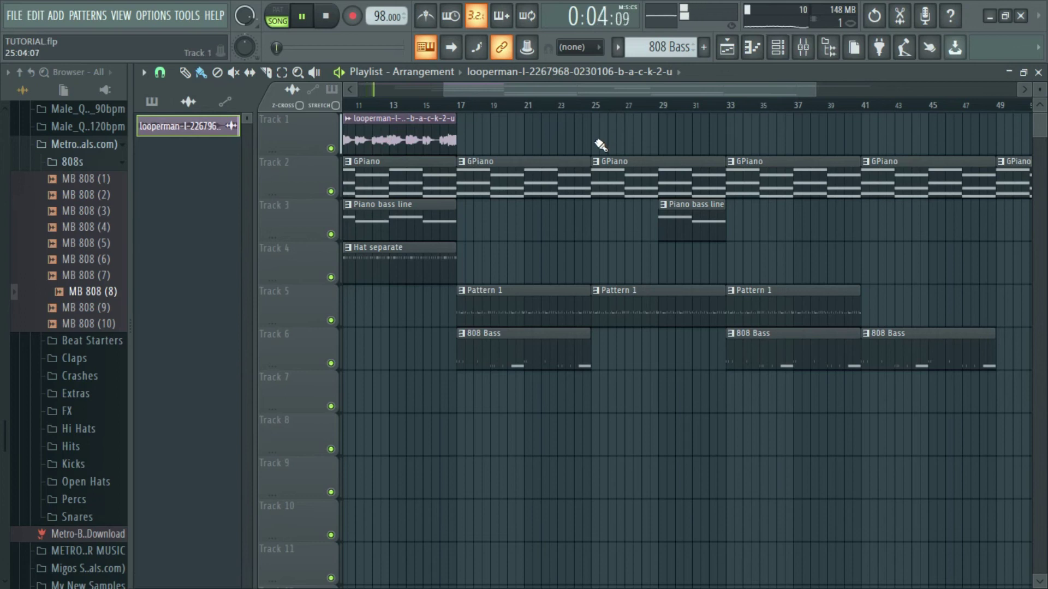
pyautogui.click(595, 140)
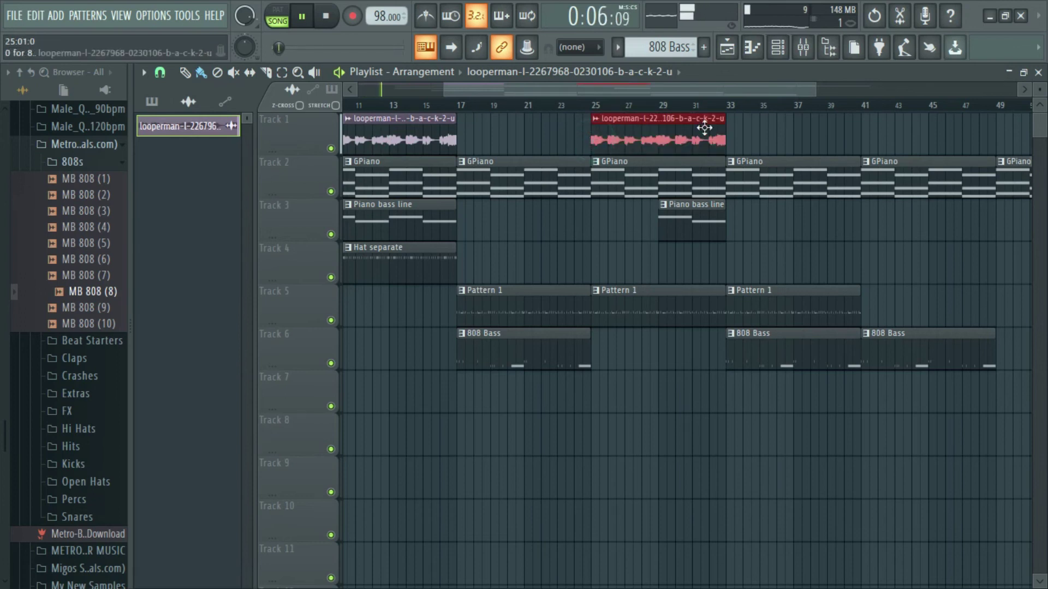
pyautogui.moveTo(815, 84); pyautogui.dragTo(692, 89)
pyautogui.moveTo(671, 90); pyautogui.dragTo(694, 81)
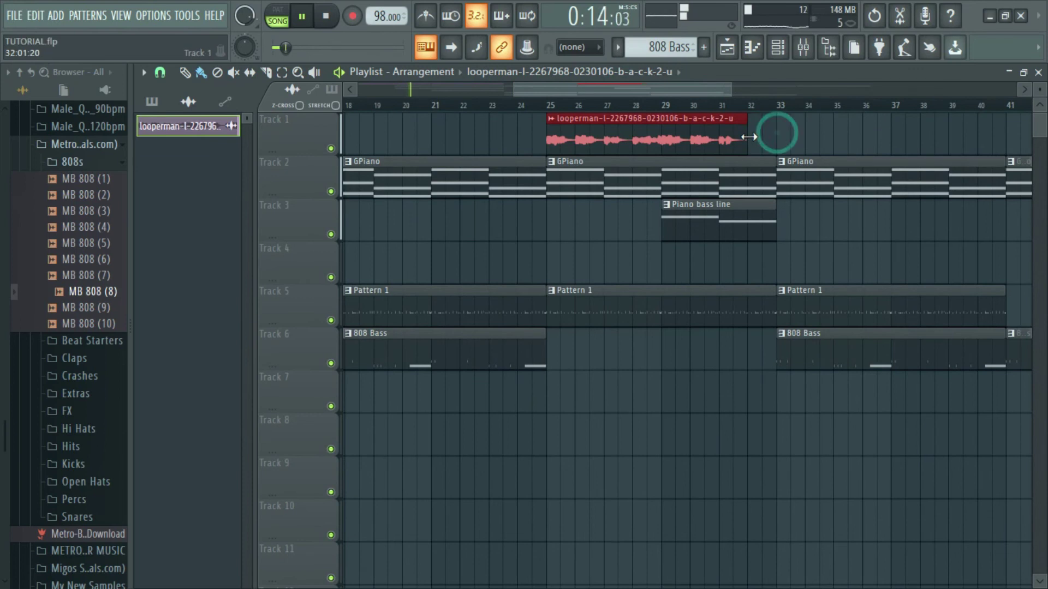
# Add two more full-length vocal loop clips on Track 1, at bars 41 and 33
pyautogui.moveTo(661, 91); pyautogui.dragTo(511, 90)
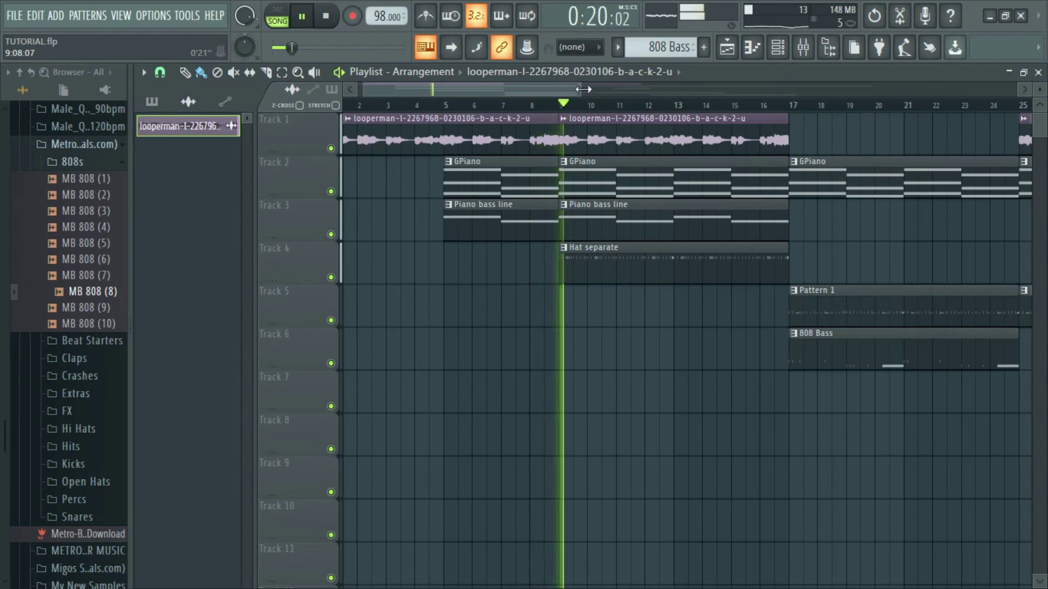
pyautogui.moveTo(582, 90); pyautogui.dragTo(811, 70)
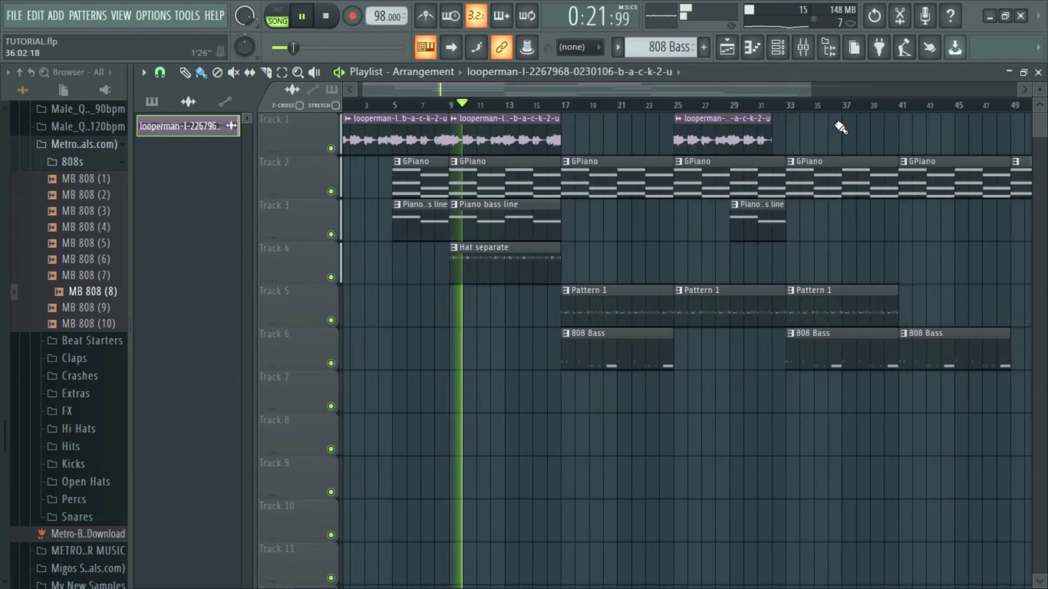
pyautogui.click(901, 140)
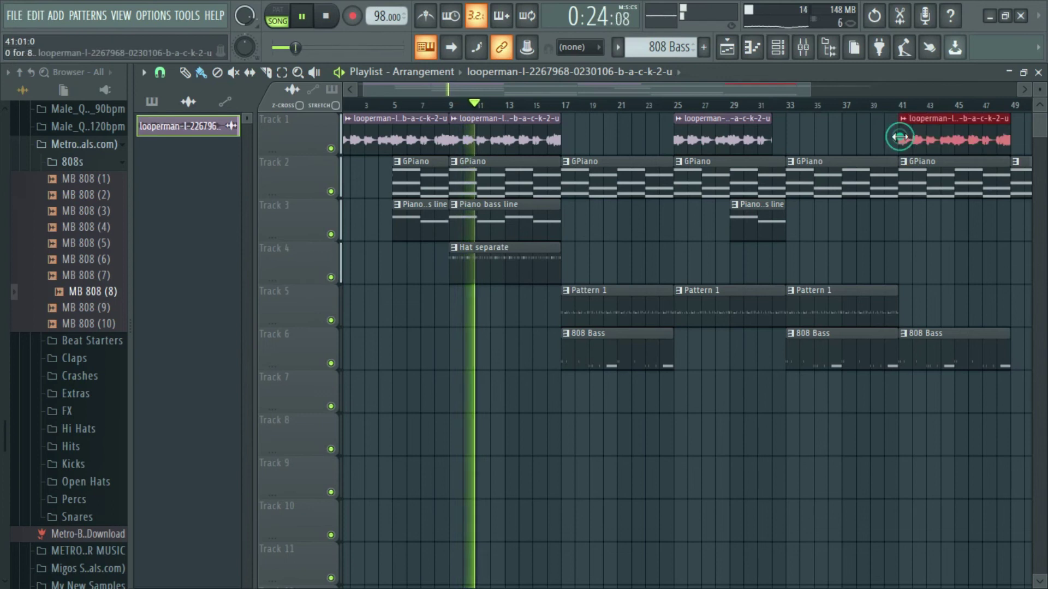
pyautogui.moveTo(791, 91); pyautogui.dragTo(896, 85)
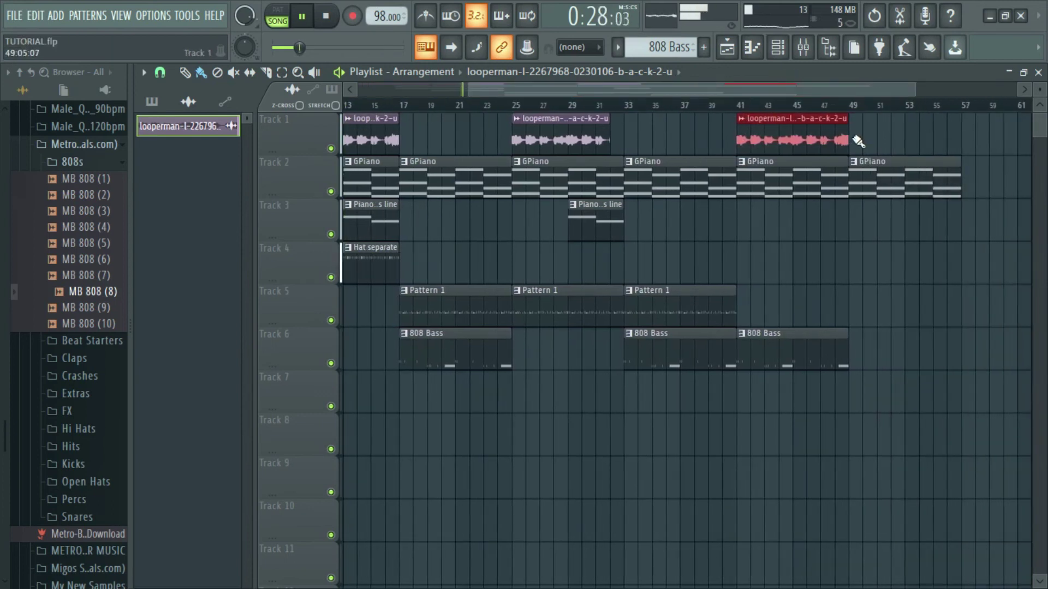
pyautogui.click(626, 145)
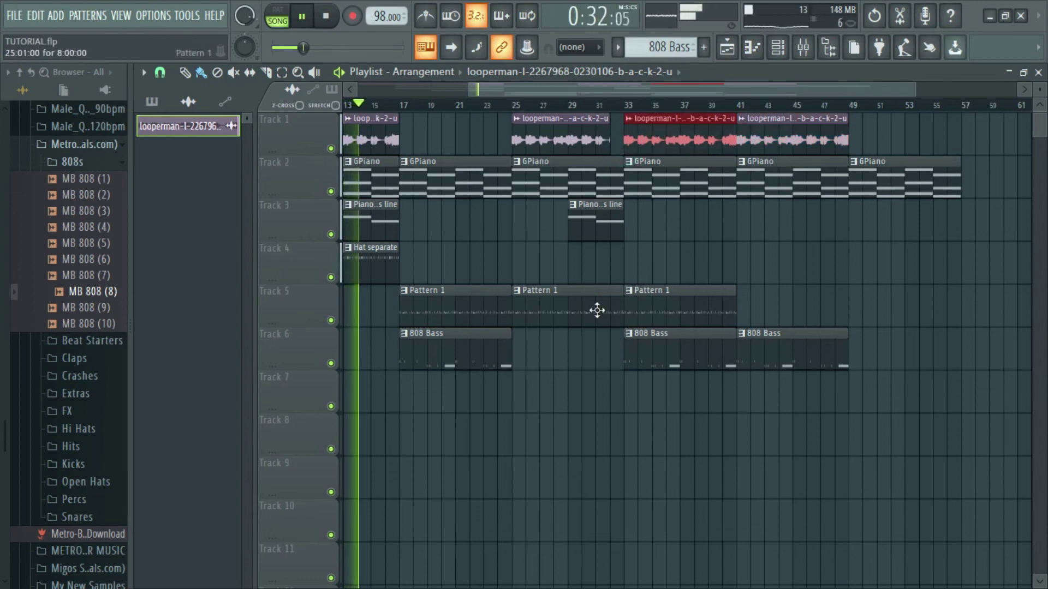
# Add a Pattern 1 clip at bar 41 on Track 5 and a Piano bass line clip at bar 49 on Track 3
pyautogui.click(650, 296)
pyautogui.click(740, 300)
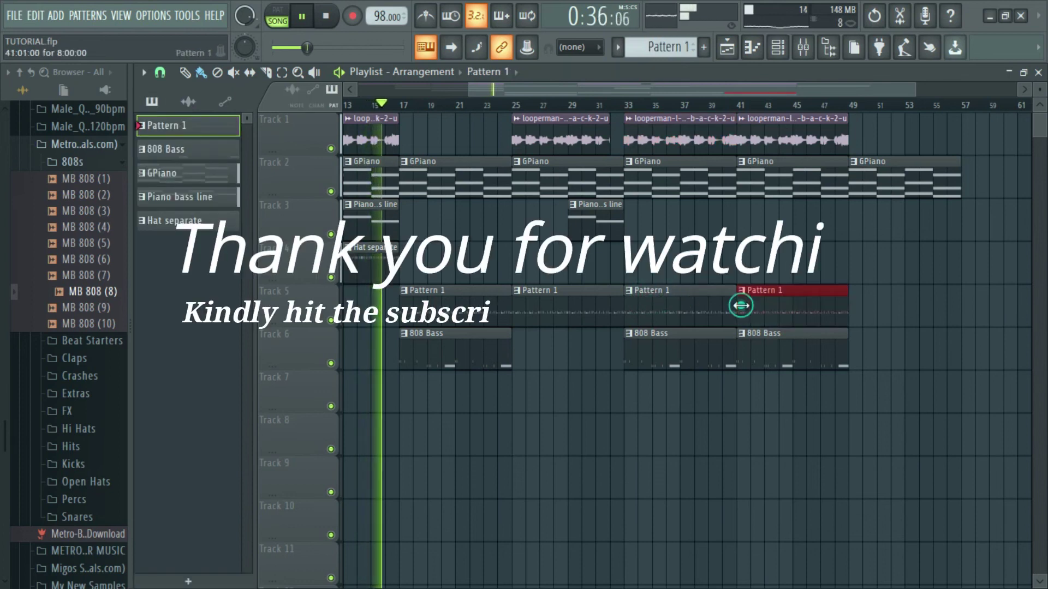
pyautogui.click(373, 221)
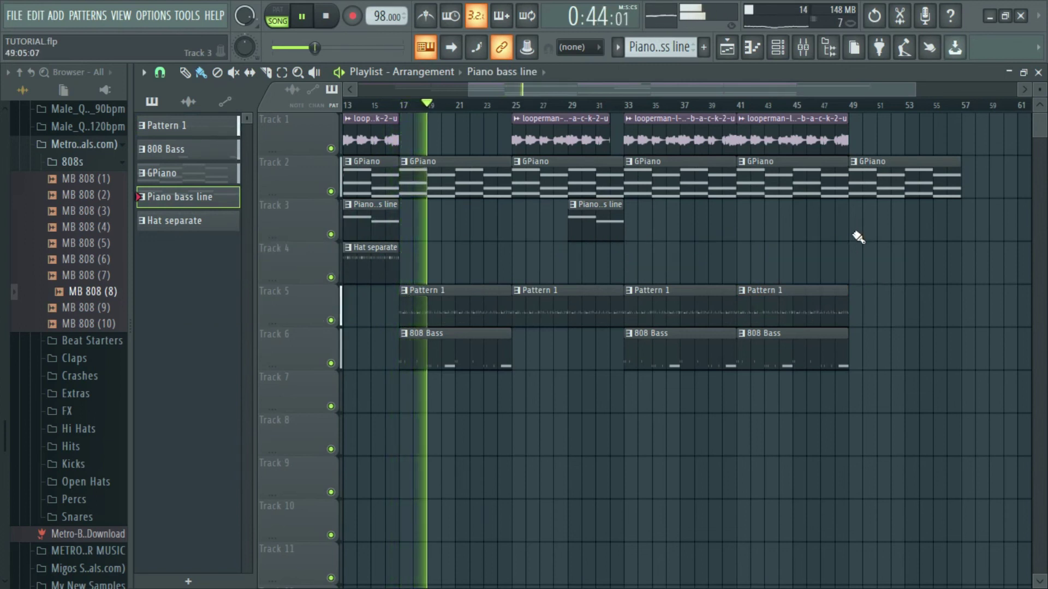
pyautogui.click(857, 236)
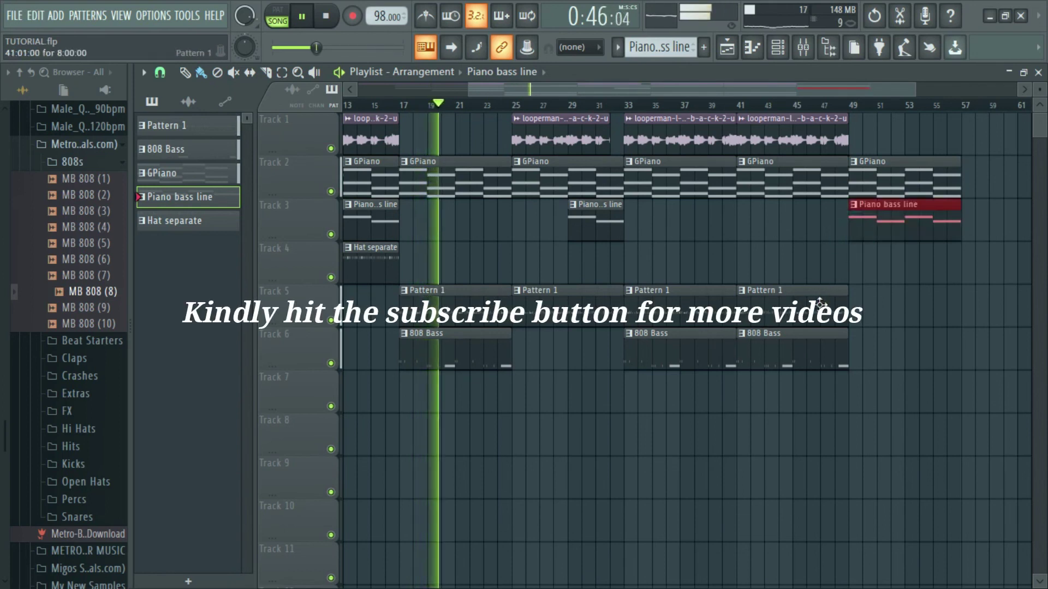
# Add a Hat separate clip at bar 49 on Track 4 and save the project
pyautogui.click(381, 256)
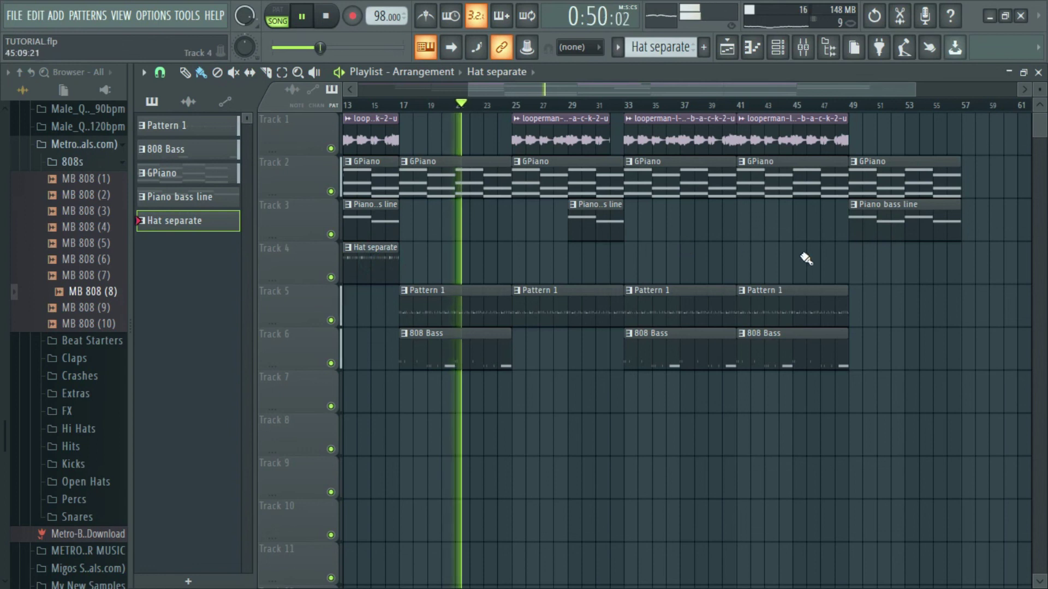
pyautogui.click(856, 268)
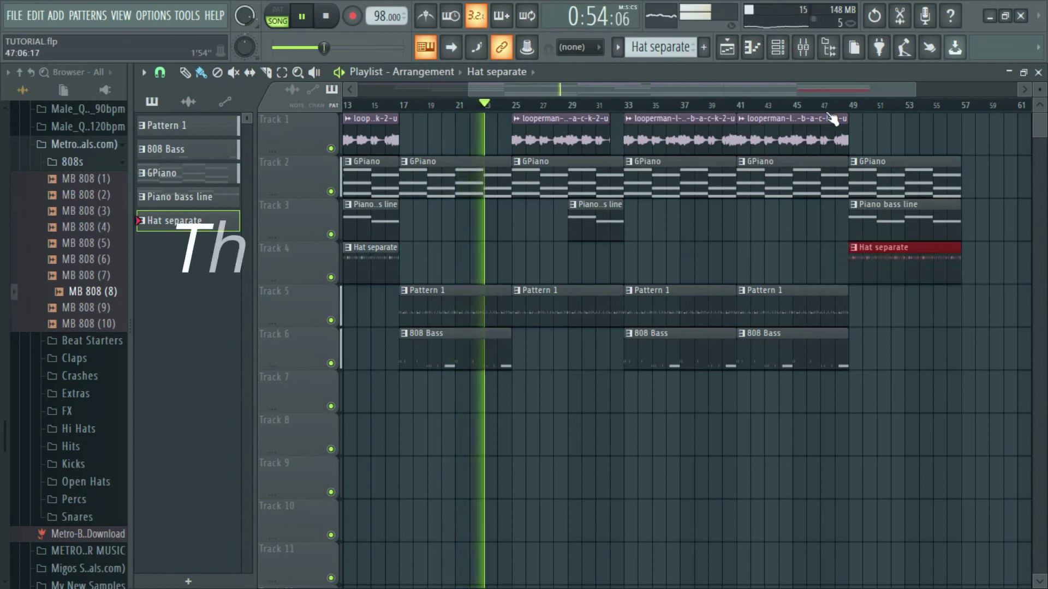
pyautogui.hotkey('ctrl', 's')
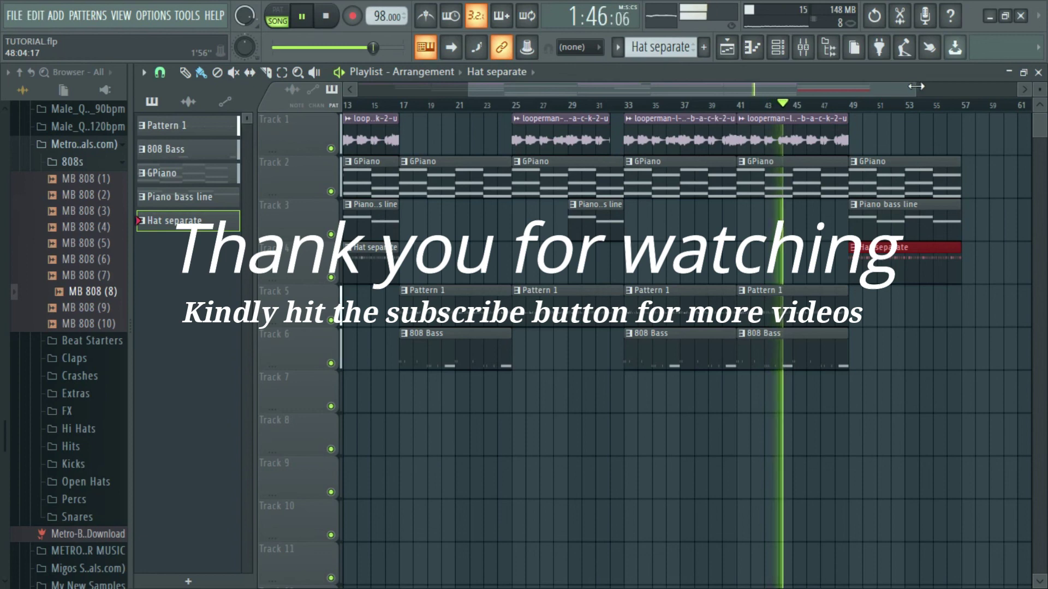
# Check the full arrangement and the mixer levels during playback, save the project, and return to the playlist
pyautogui.moveTo(916, 86); pyautogui.dragTo(999, 87)
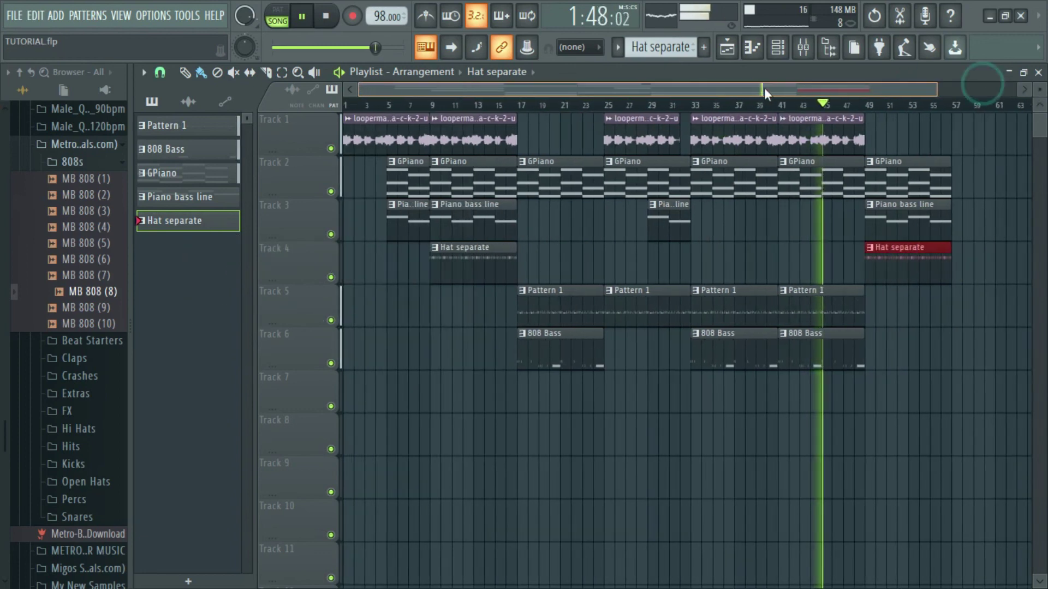
pyautogui.click(803, 48)
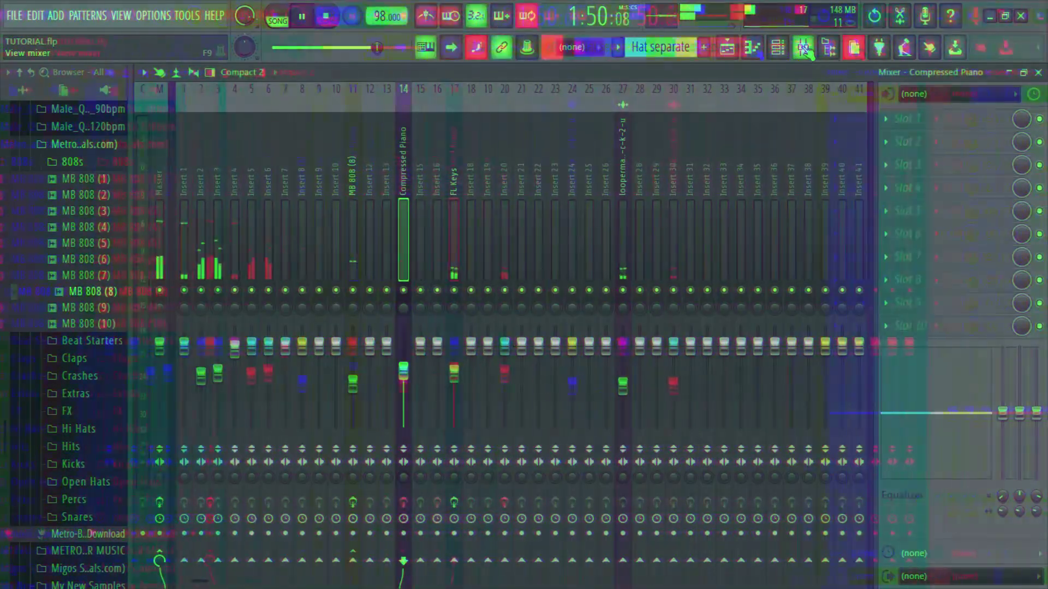
pyautogui.hotkey('ctrl', 's')
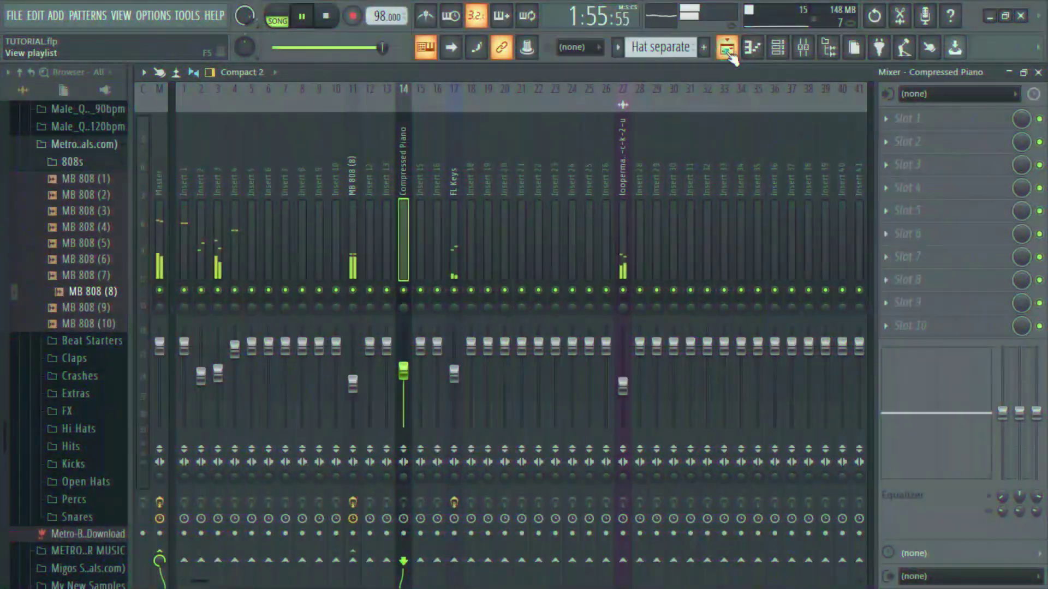
pyautogui.click(728, 48)
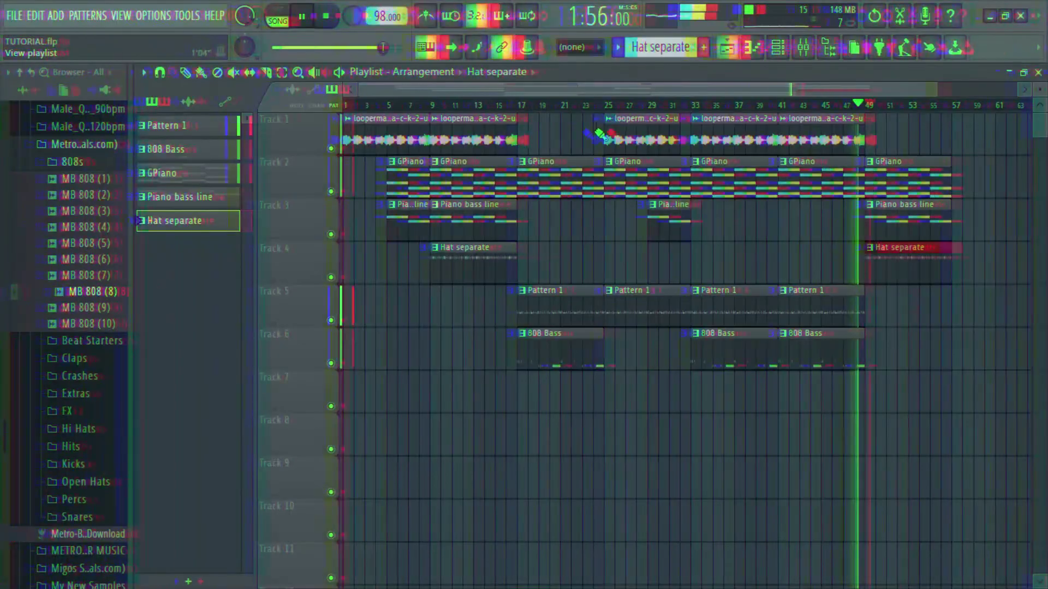